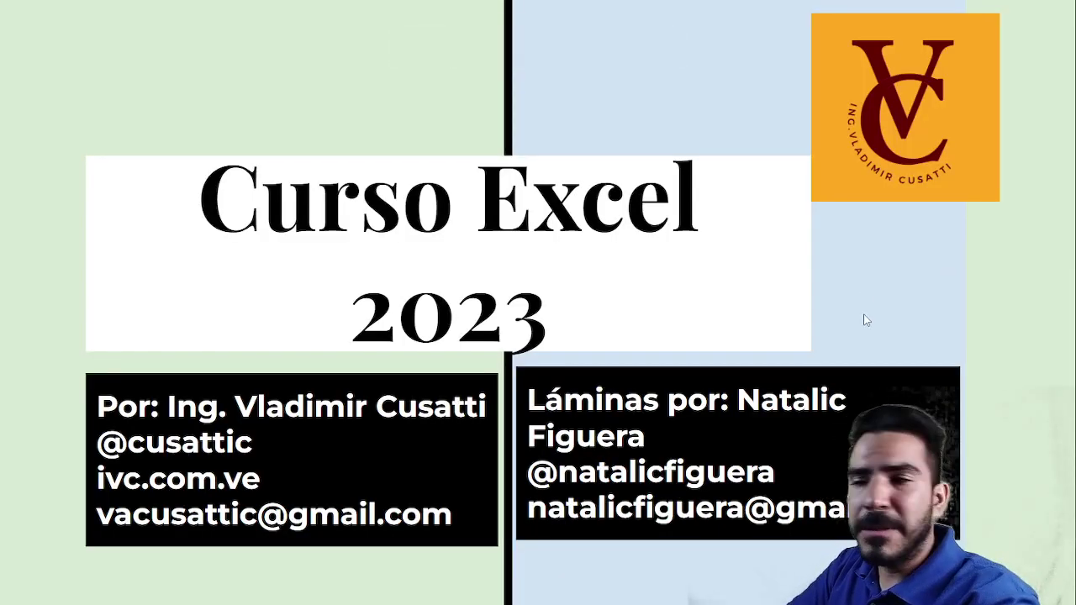
Advance past the title, Objetivo and Contenido slides to the 'Atajos y Trucos en Excel' slide
key(Right)
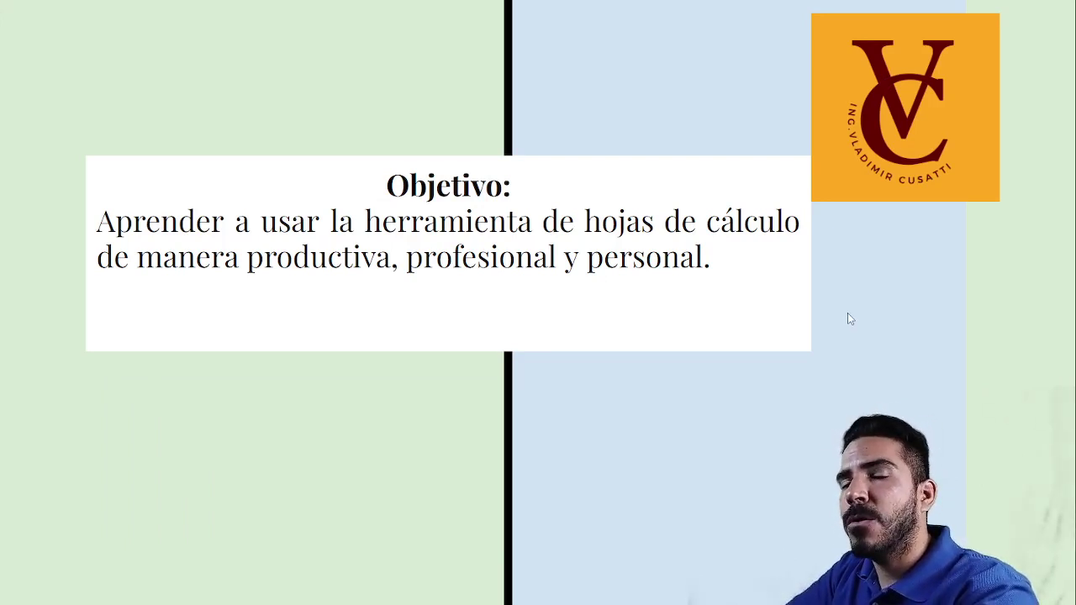
key(Right)
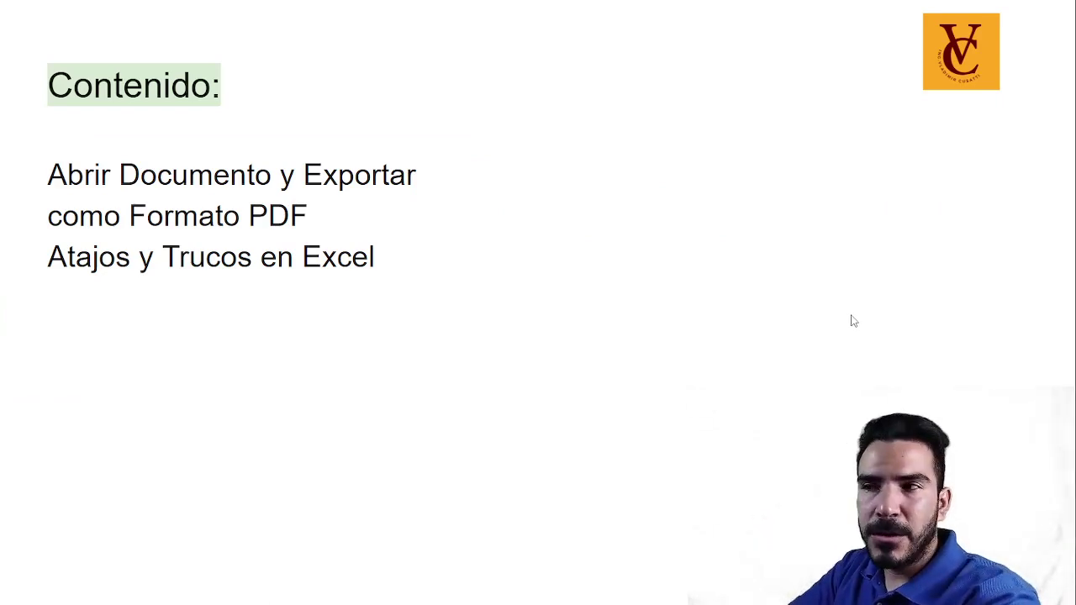
key(Right)
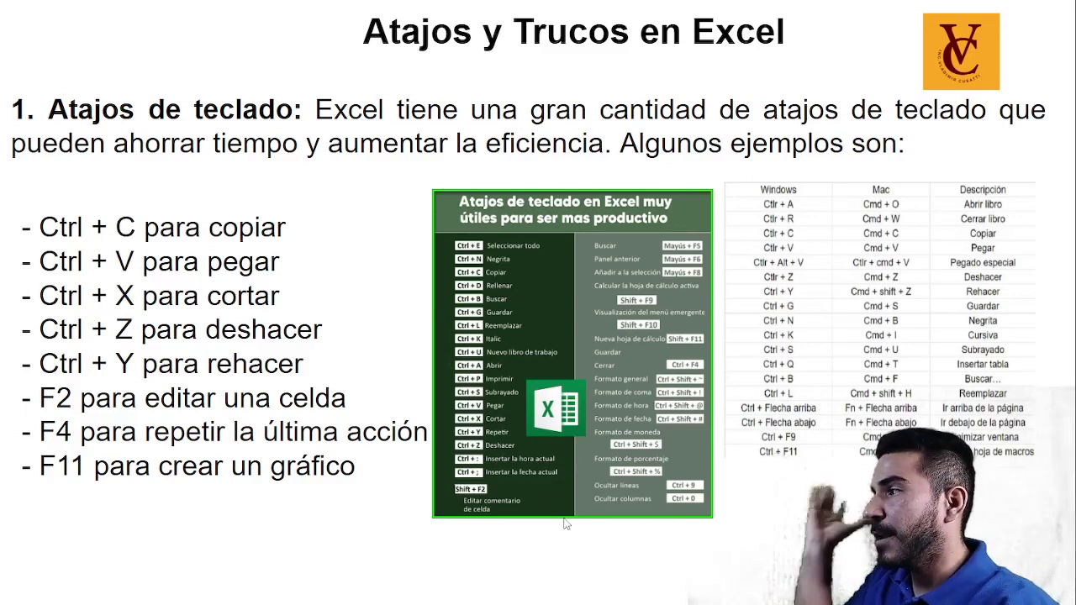
Advance to the slide with Excel tips 2 and 3
click(542, 492)
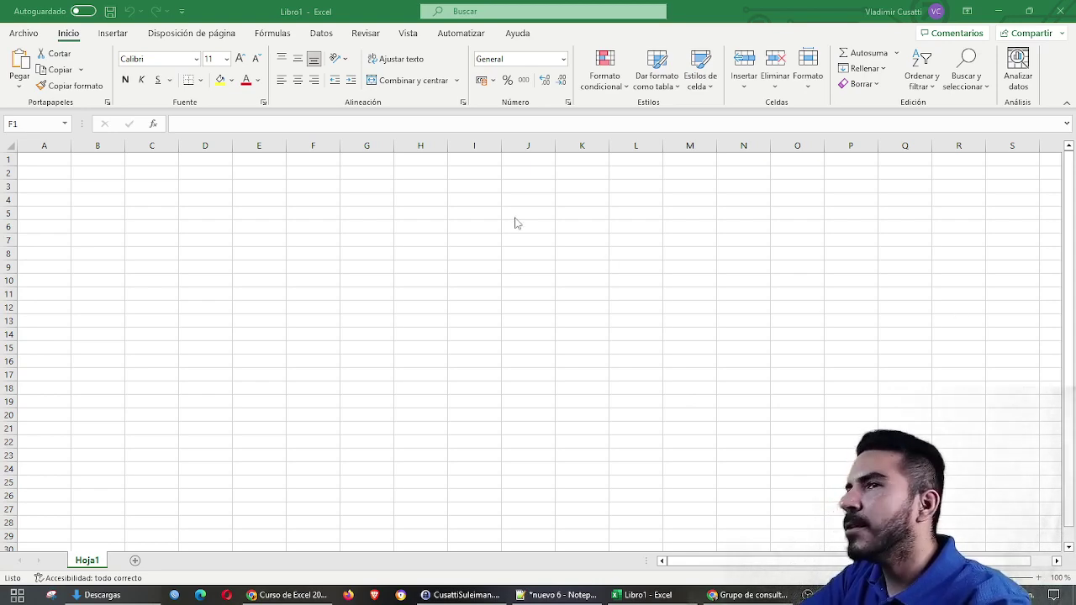
Open 'Cálculo de Potência Splitters Desbalanceados' from the Descargas folder through Abrir > Examinar
key(shift+Down)
key(shift+Down)
key(shift+Down)
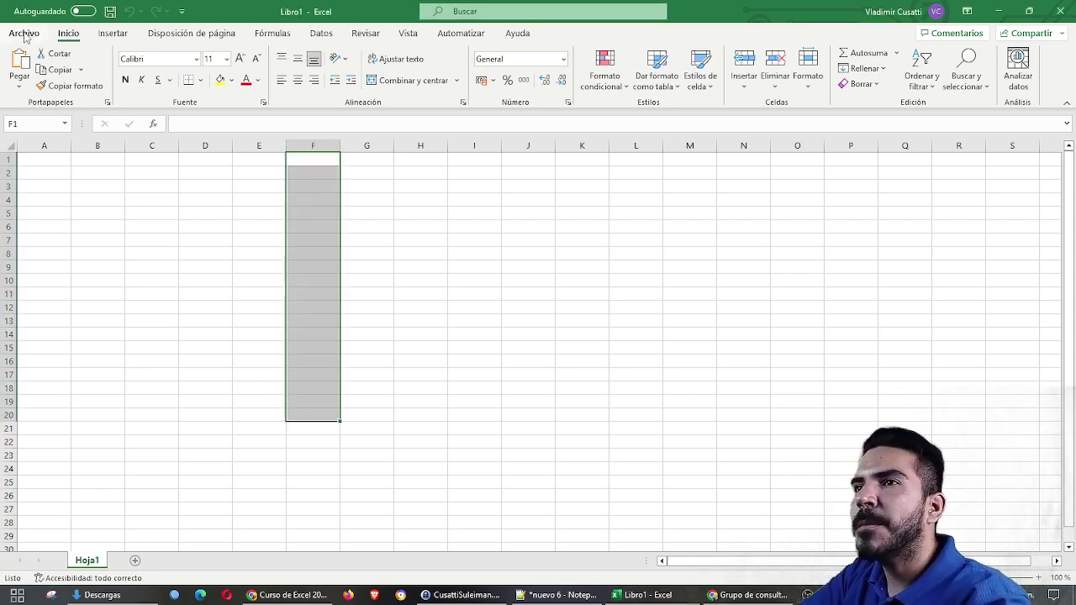
click(24, 34)
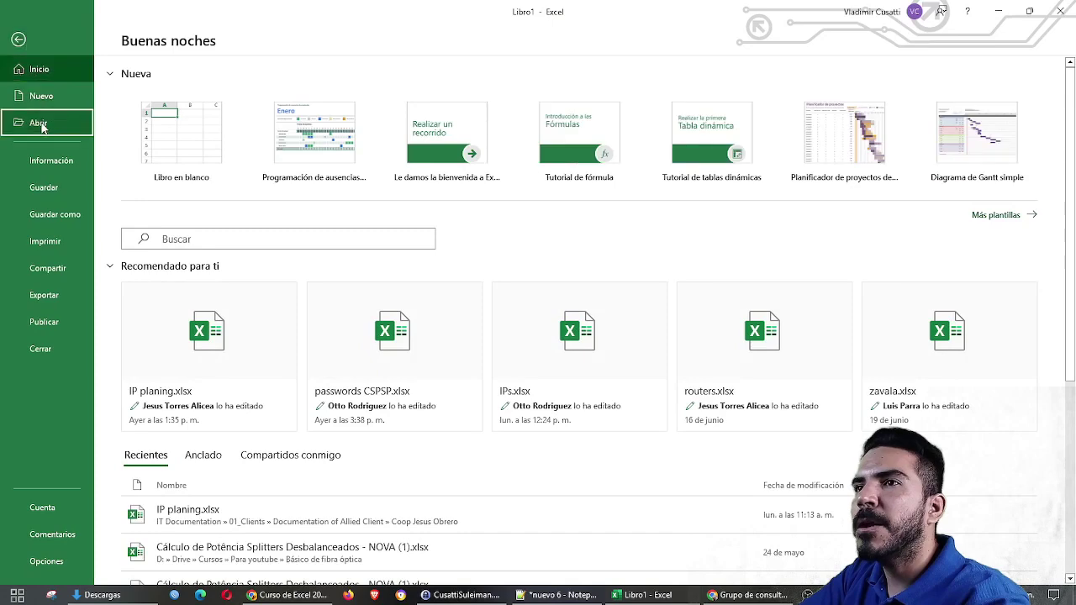
click(40, 123)
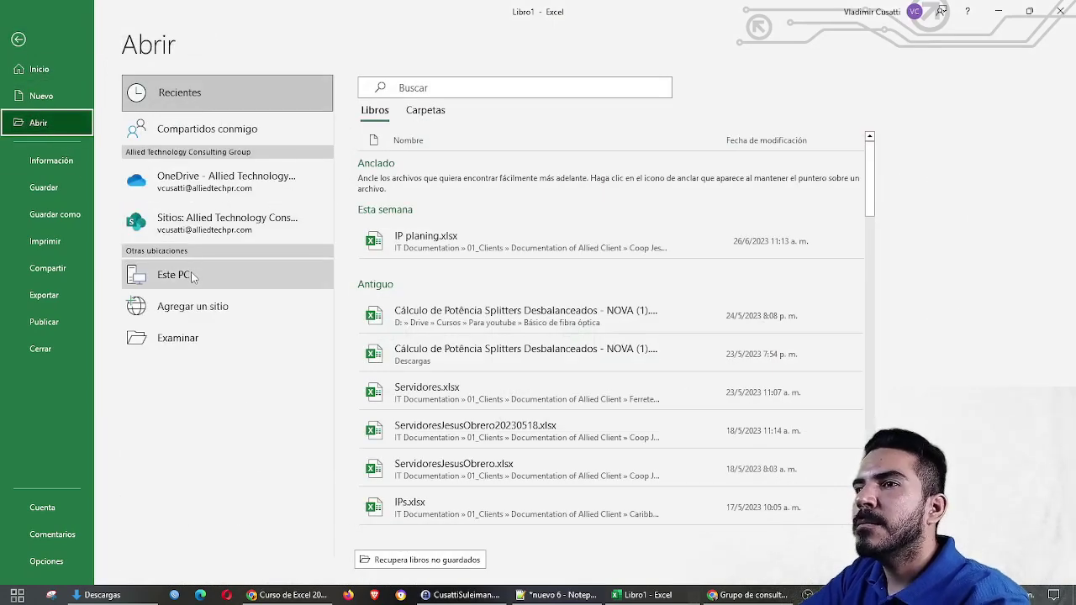
click(192, 278)
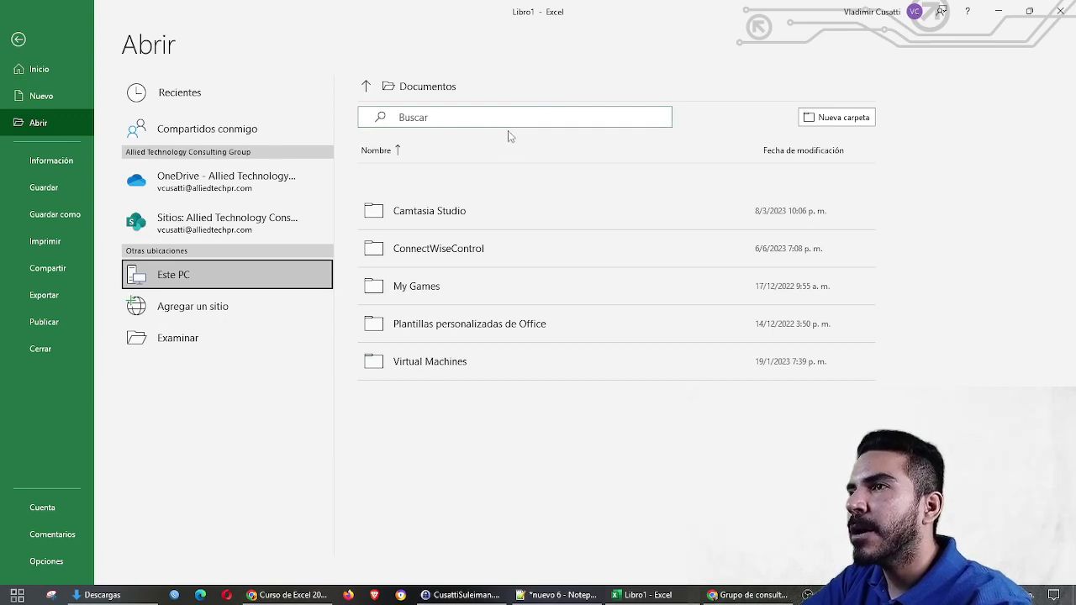
click(174, 340)
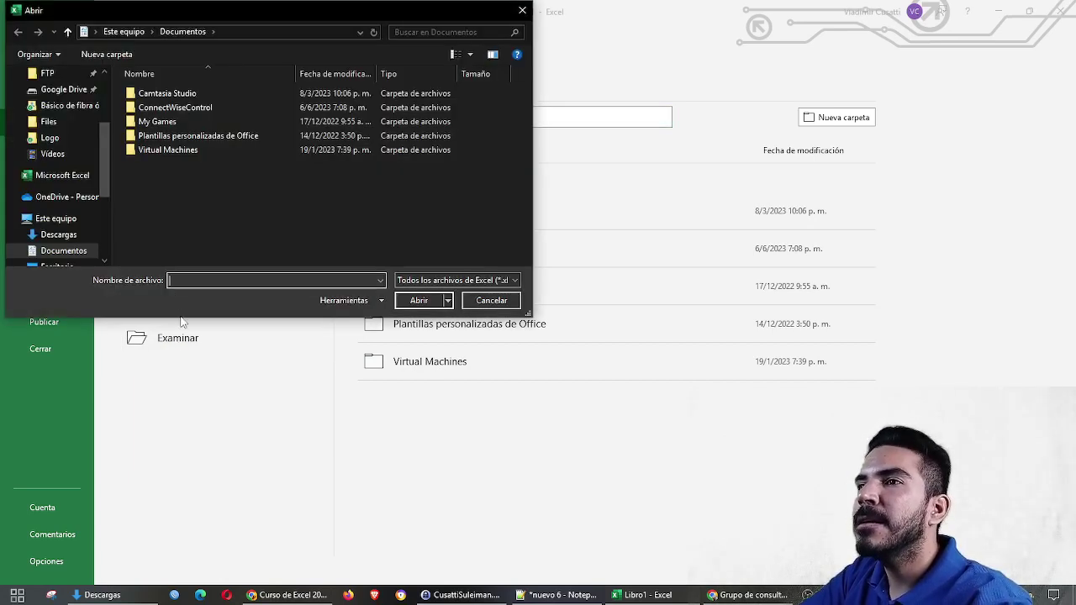
scroll(97, 118, up, 2)
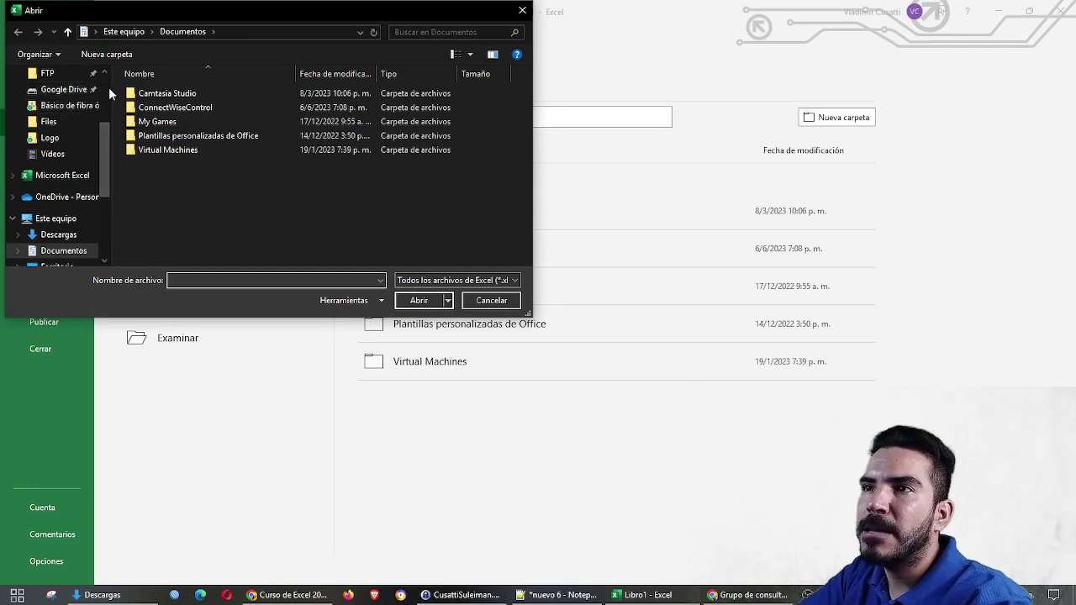
scroll(105, 93, up, 3)
click(74, 116)
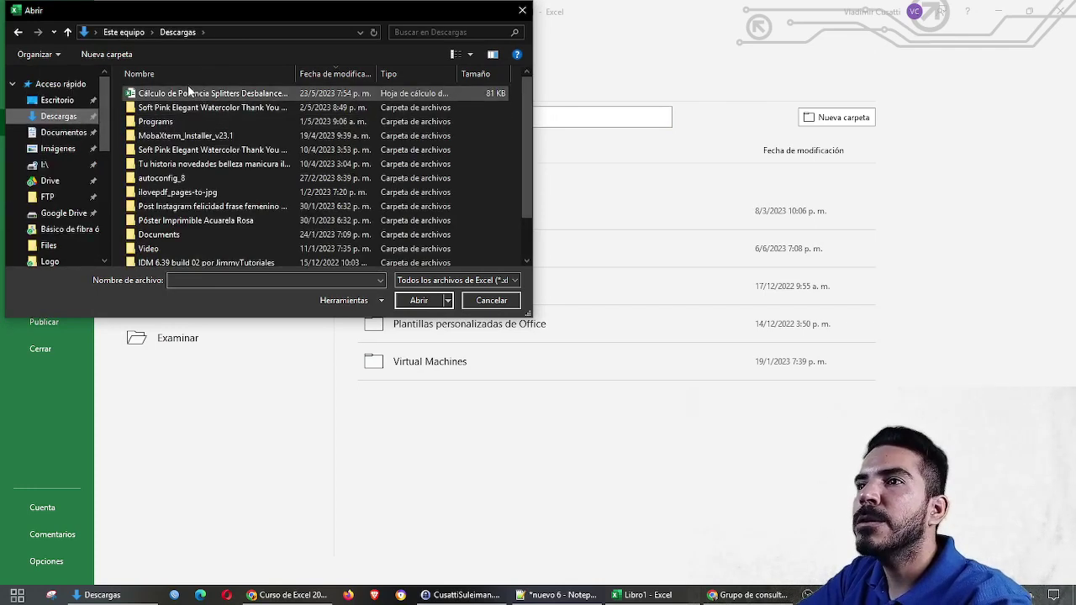
click(190, 94)
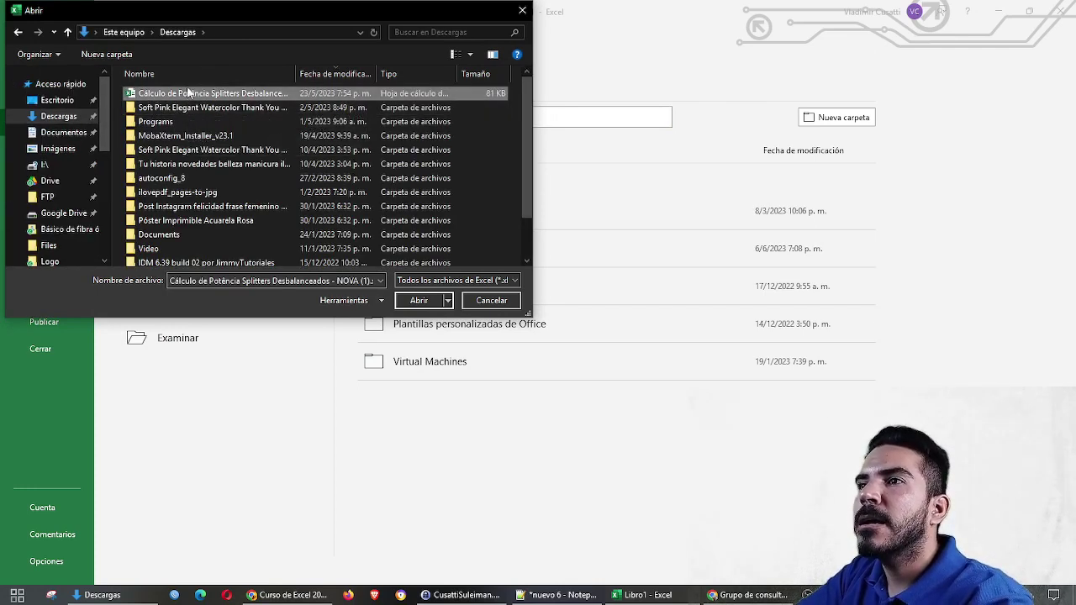
click(418, 300)
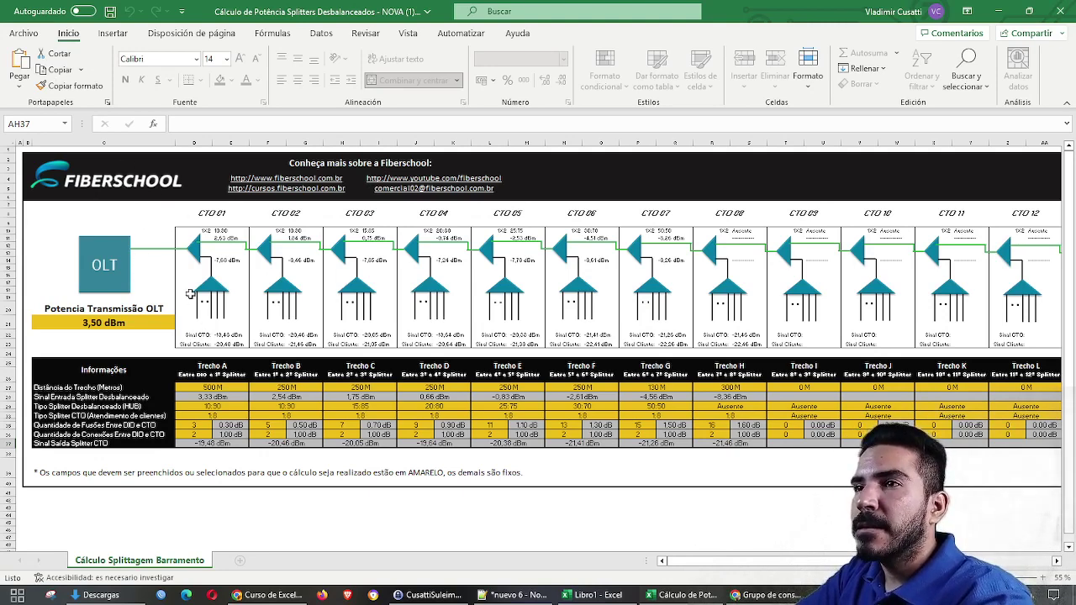
Save the splitter workbook as a PDF (*.pdf) in Descargas via Guardar como
click(22, 35)
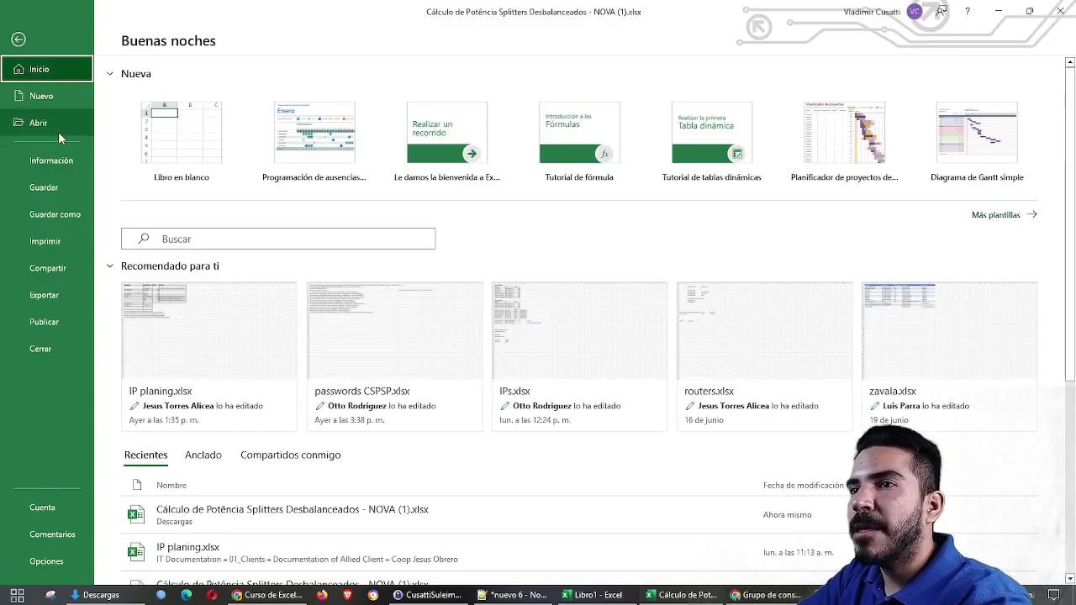
click(58, 214)
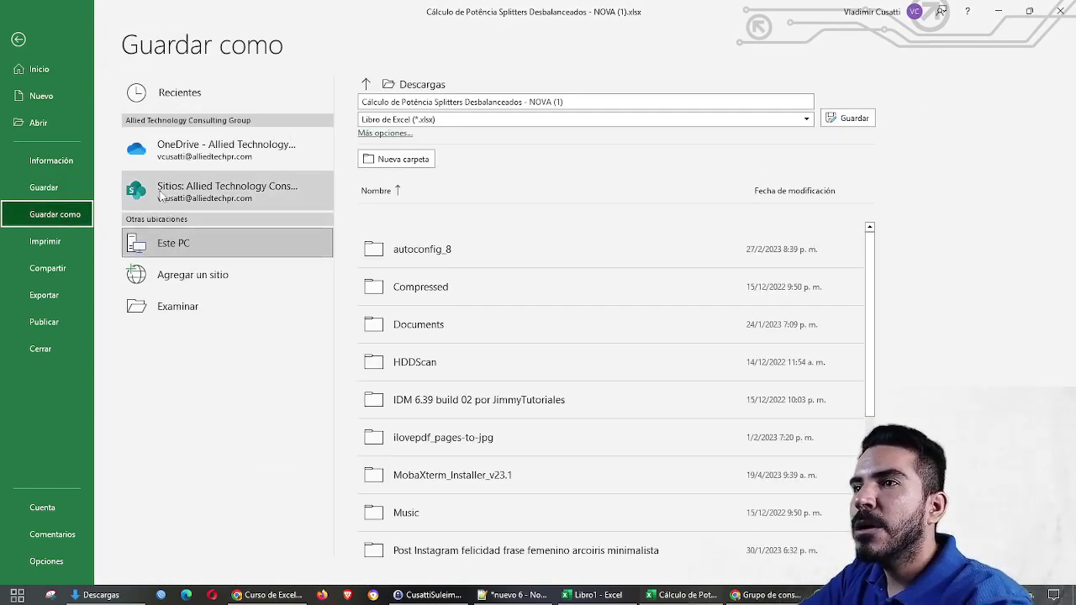
click(563, 120)
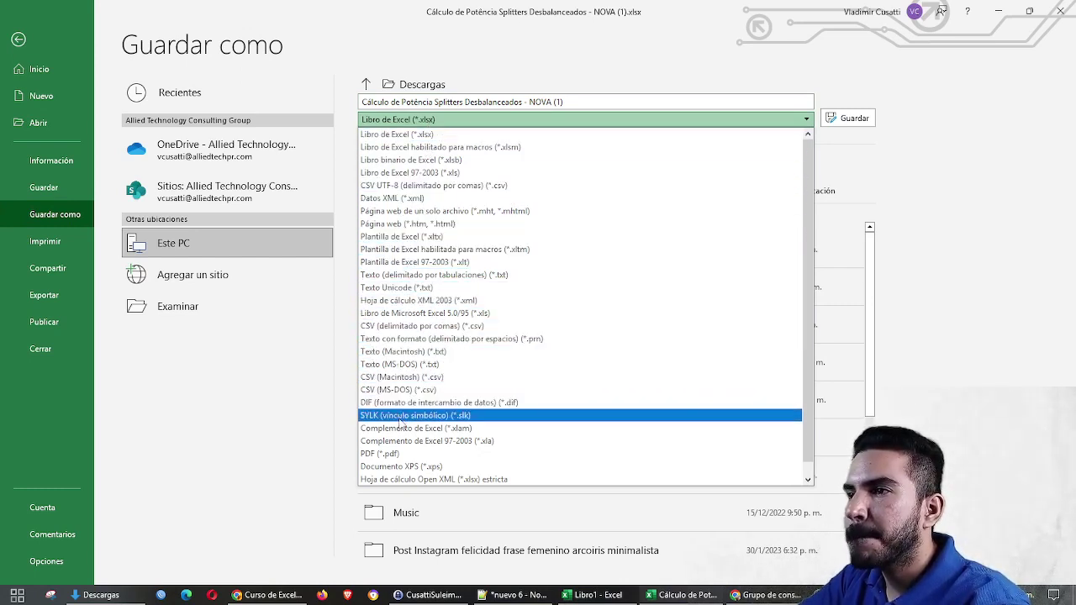
click(422, 453)
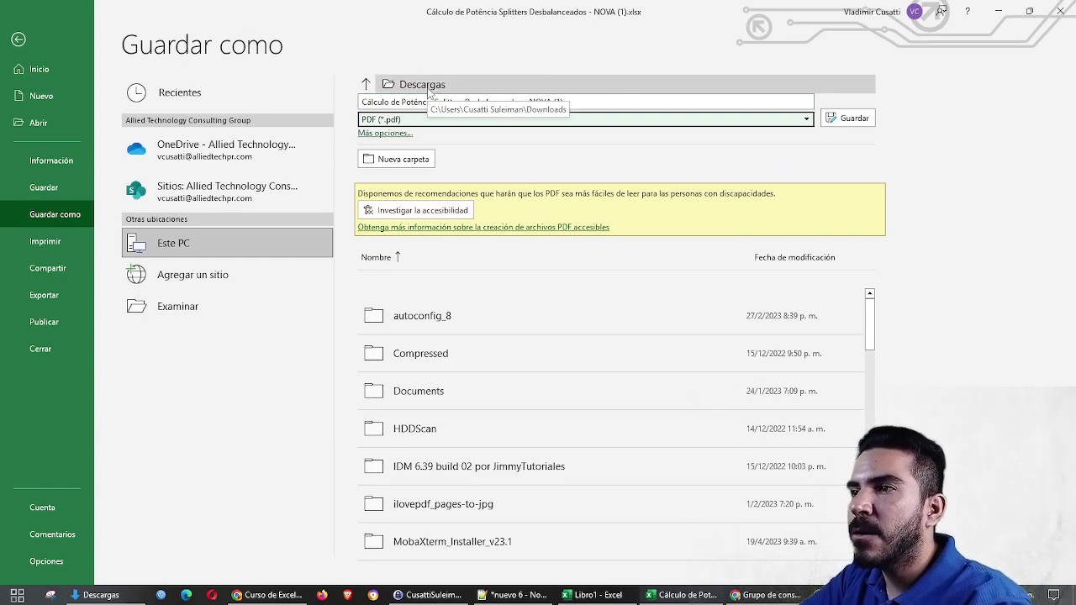
click(392, 136)
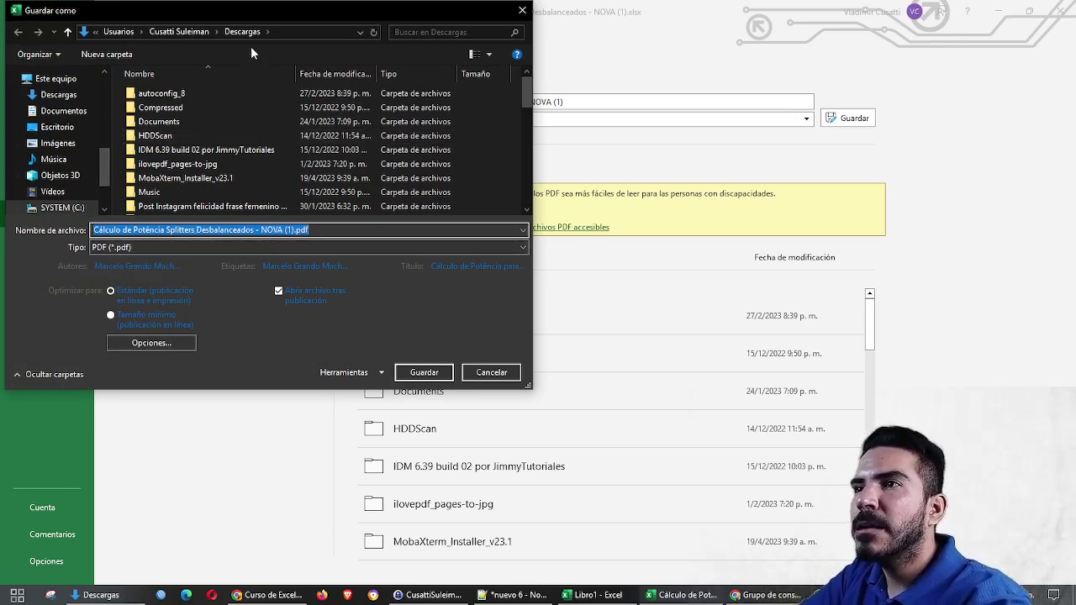
click(422, 372)
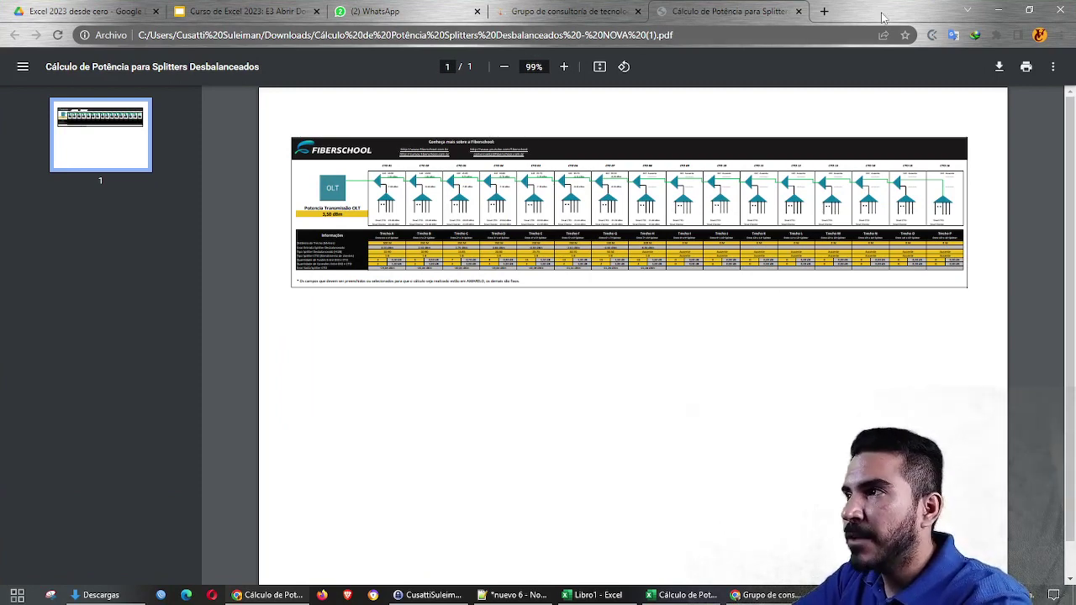
Switch from the Chrome PDF view back to the Excel workbook
key(alt+Tab)
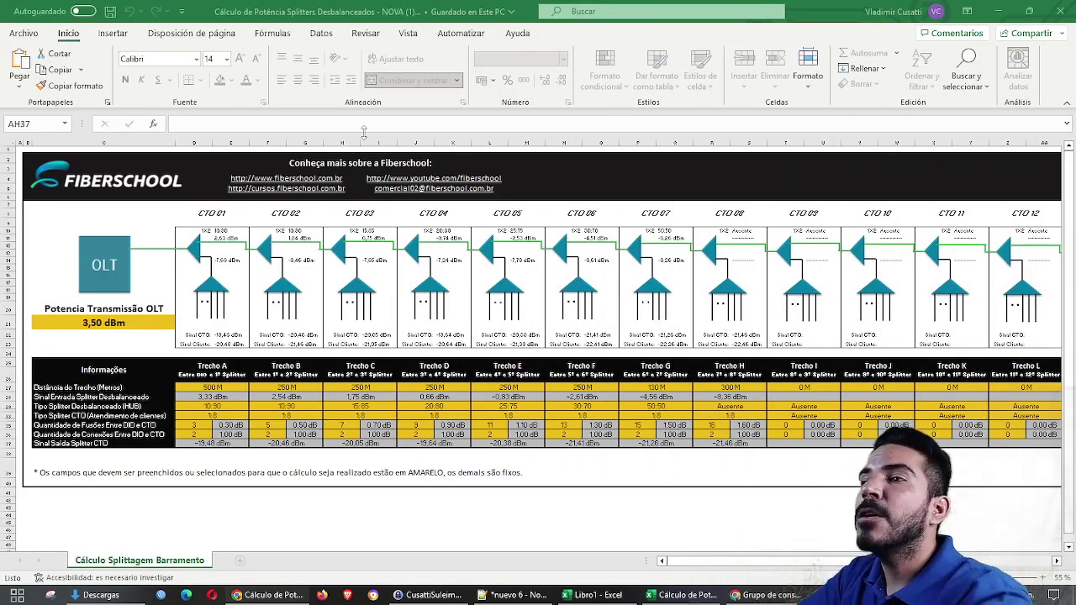
Browse the ribbon tabs and start setting a print area, then cancel it
click(808, 165)
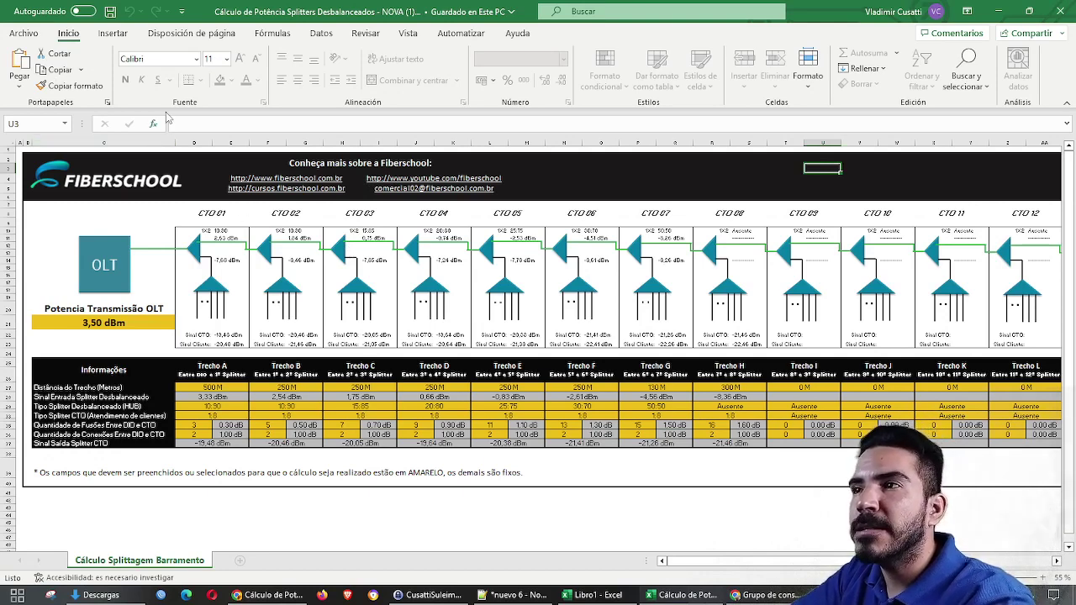
click(409, 38)
click(368, 41)
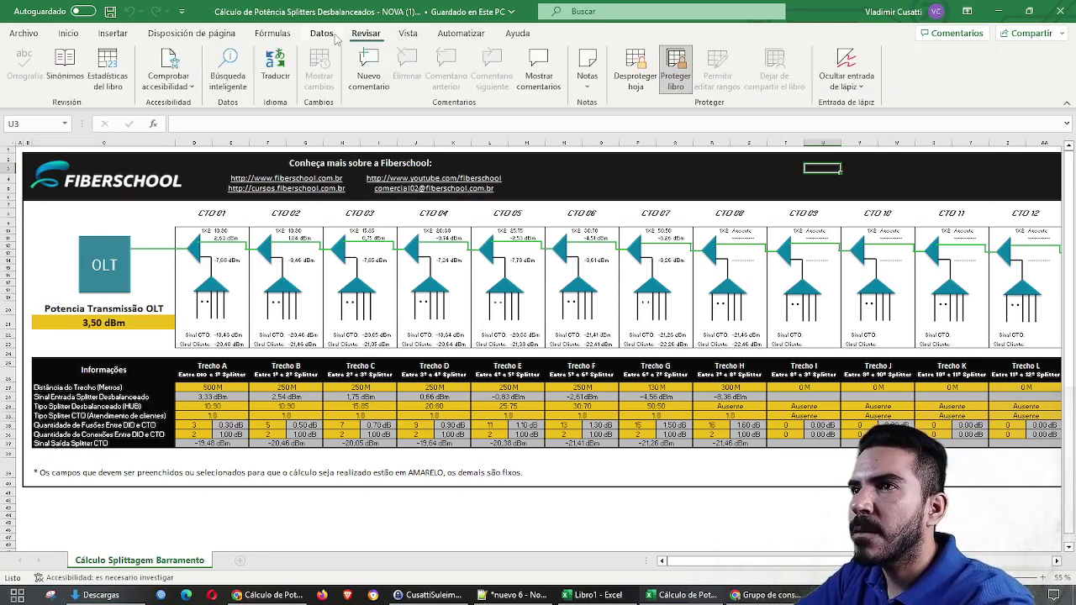
click(332, 39)
click(276, 37)
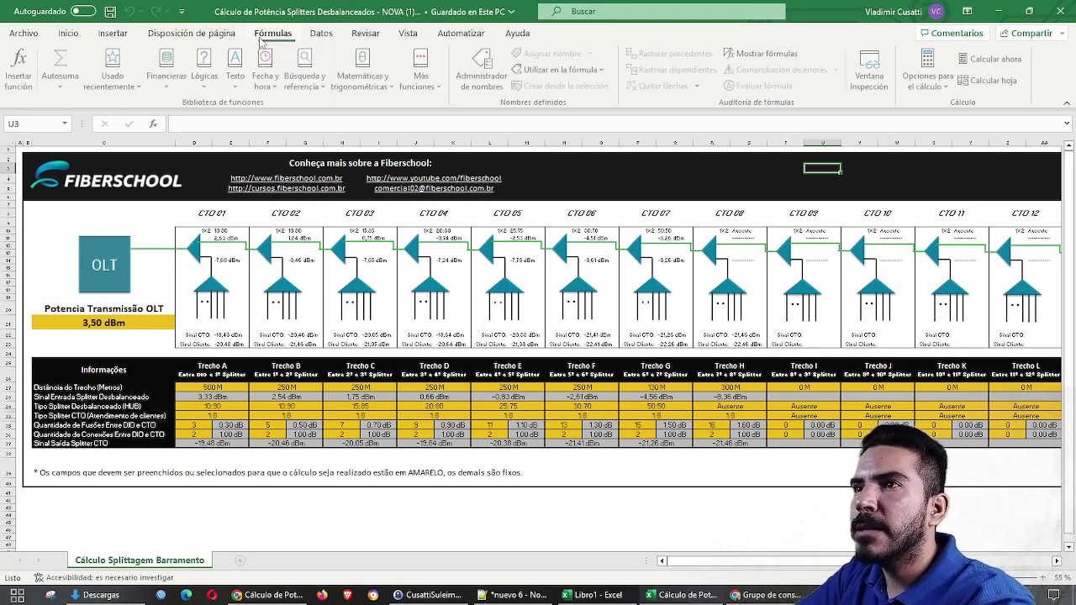
click(199, 37)
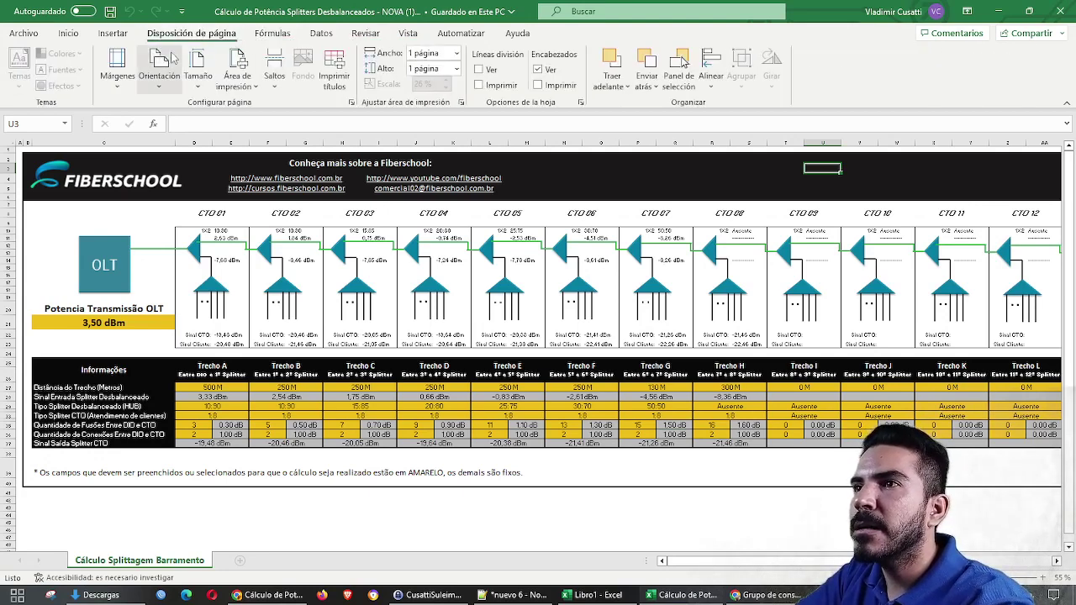
click(239, 79)
click(258, 107)
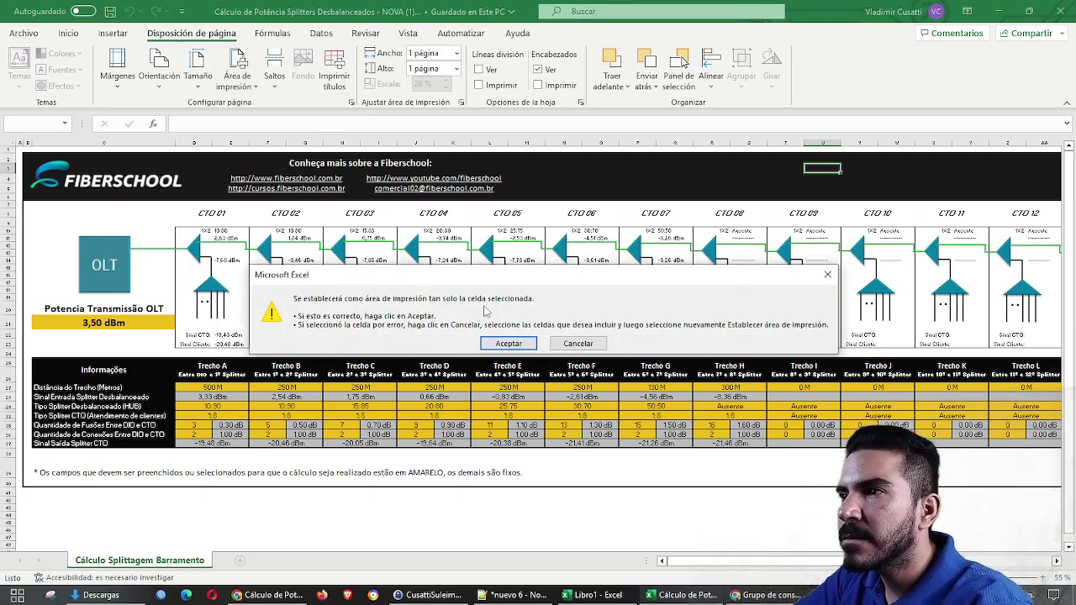
click(578, 345)
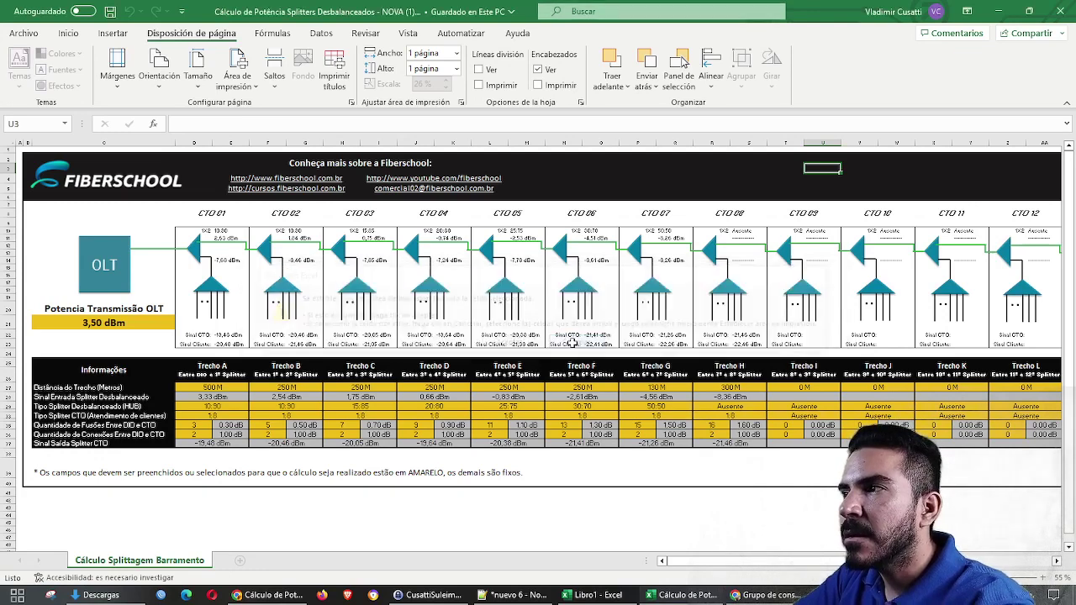
Select the report's left block, 13 columns wide, down over the CTO 01–05 rows
click(21, 148)
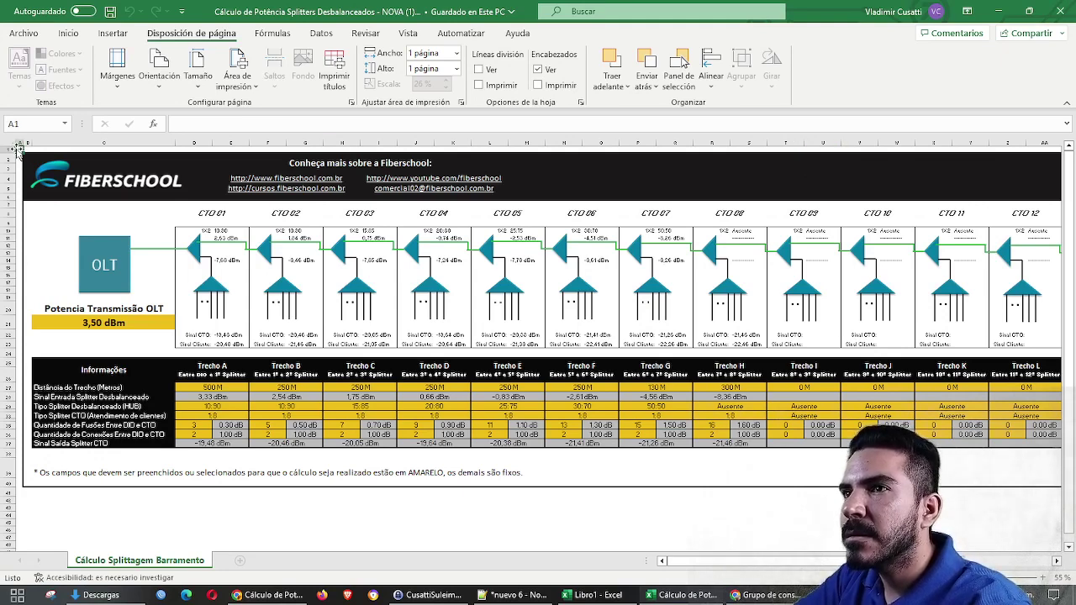
mouse_move(19, 149)
mouse_down()
mouse_move(10, 118)
mouse_move(19, 150)
mouse_up()
drag(95, 210, 130, 220)
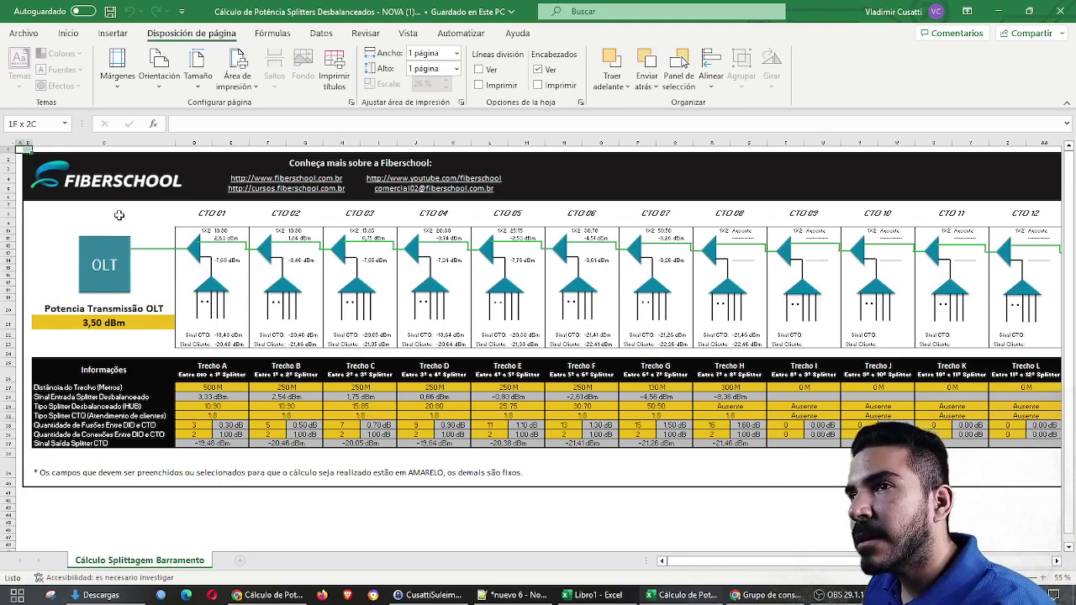
key(shift+Right)
key(shift+Right)
key(shift+Right)
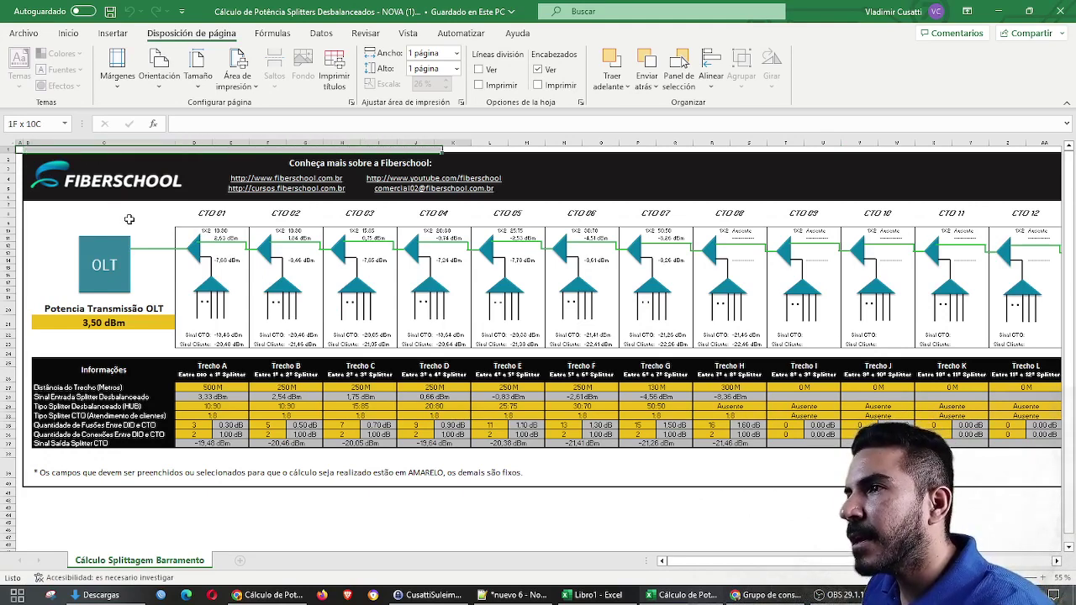
key(shift+Right)
key(shift+Right)
key(shift+Left)
key(shift+Left)
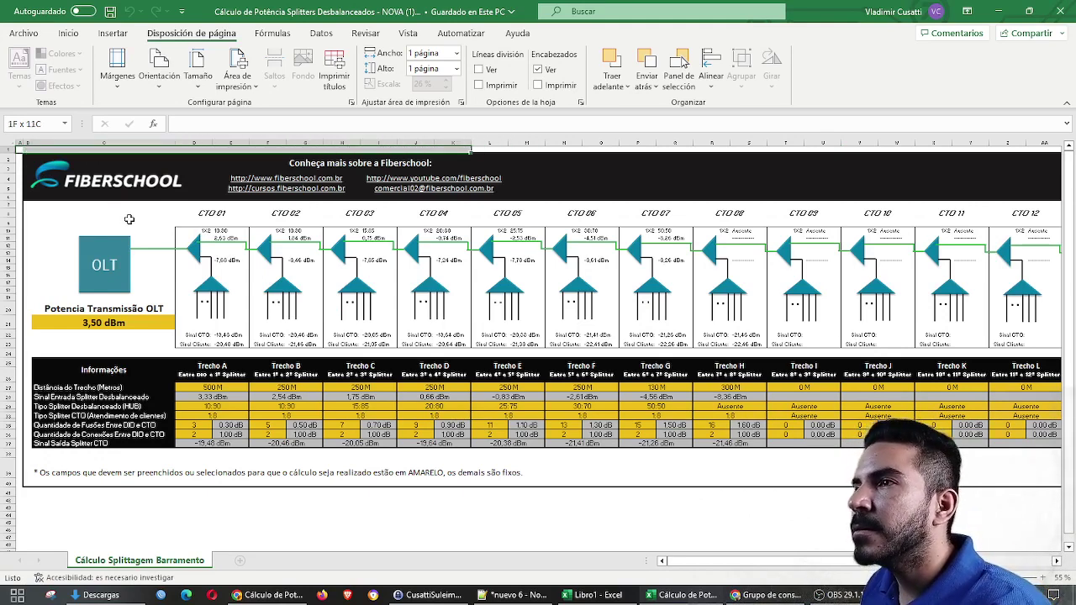
key(shift+Down)
key(shift+Down)
key(shift+Down)
key(shift+Down)
key(shift+Down)
key(shift+Down)
key(shift+Down)
key(shift+Right)
key(shift+Right)
key(shift+Down)
key(shift+Down)
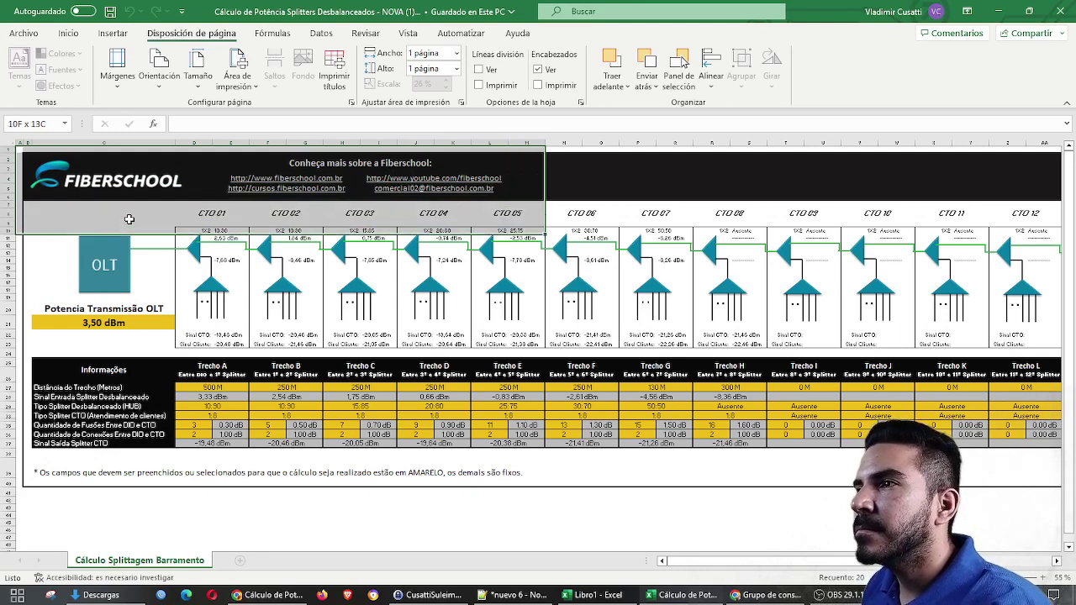
key(shift+Down)
key(shift+Down)
key(shift+Down)
key(shift+Down)
key(shift+Down)
key(shift+Down)
key(shift+Down)
key(shift+Down)
key(shift+Down)
key(shift+Down)
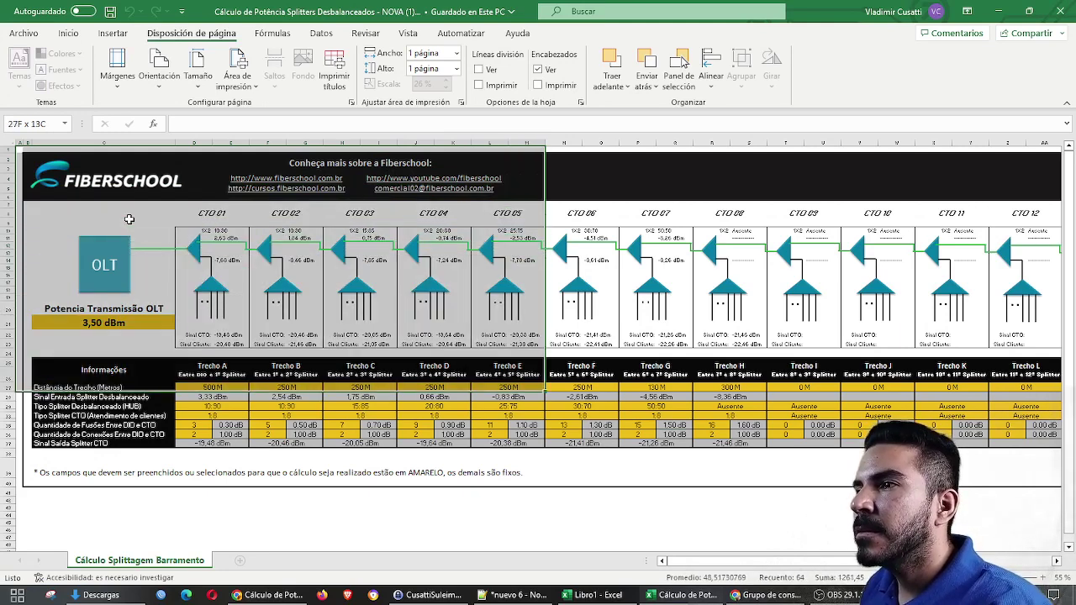
key(shift+Down)
key(shift+Down)
key(shift+Down)
key(shift+Down)
key(shift+Down)
key(shift+Down)
key(shift+Down)
key(shift+Down)
key(shift+Down)
key(shift+Down)
key(shift+Down)
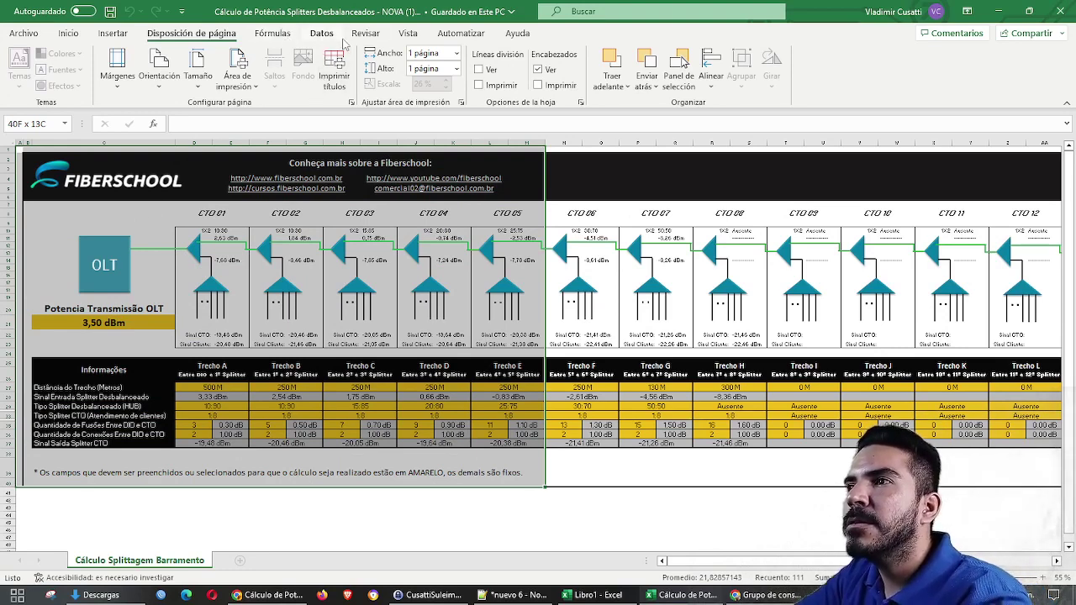
Make the selected header, CTO 01–05 and Trecho A–E block the print area
click(236, 85)
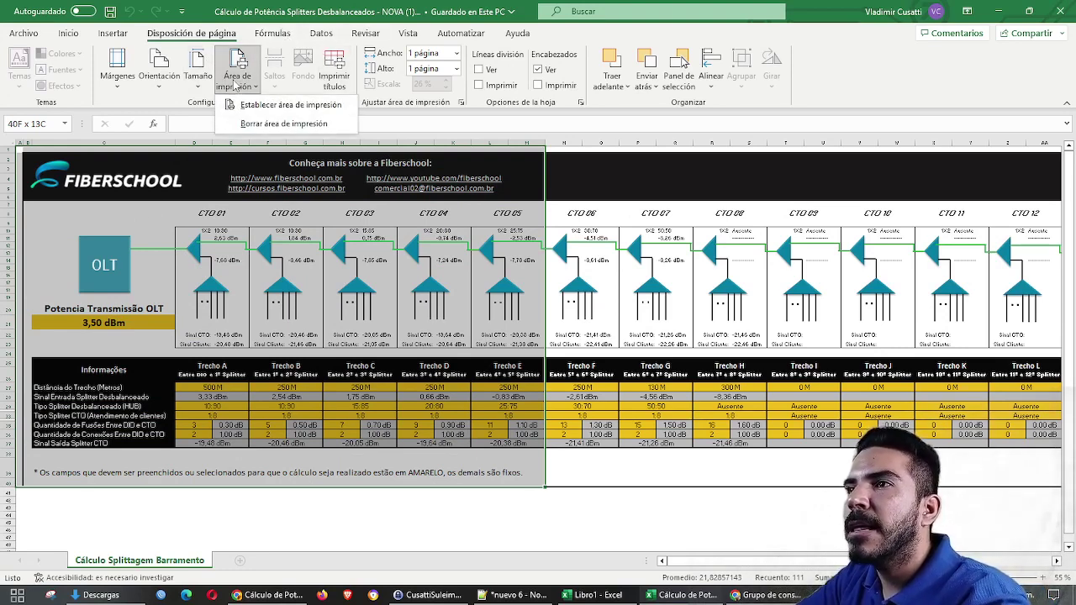
click(257, 112)
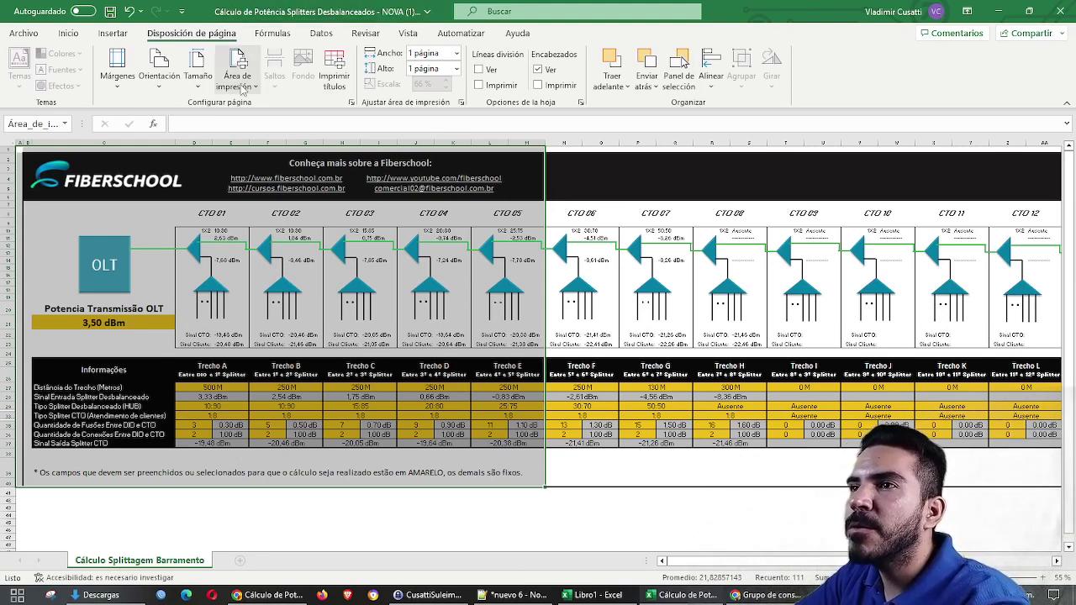
View the sheet in Diseño de página, return to Normal, and cancel closing the workbook
click(407, 33)
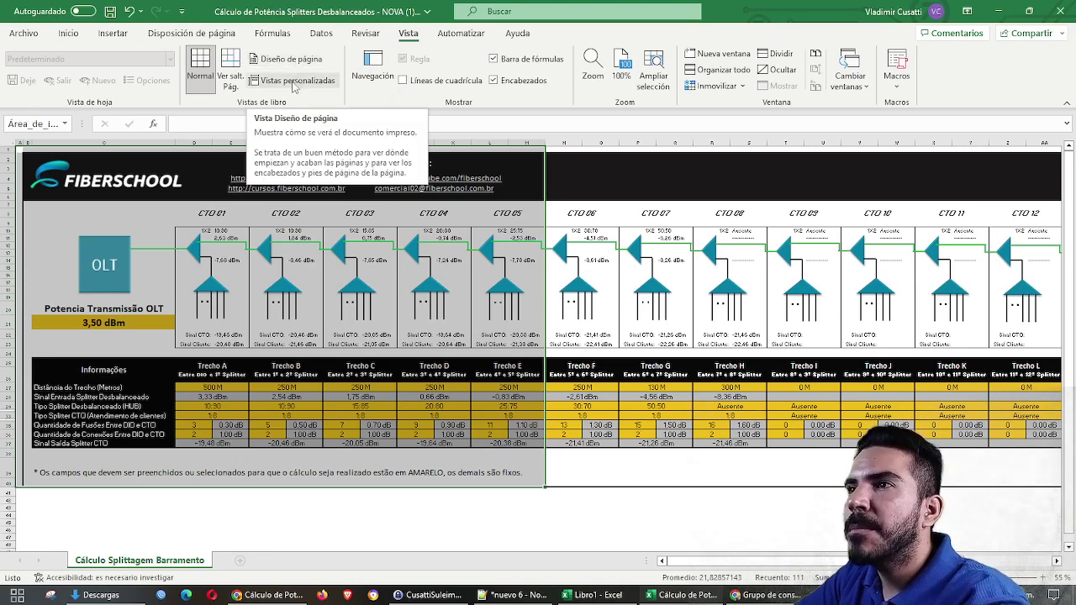
click(294, 64)
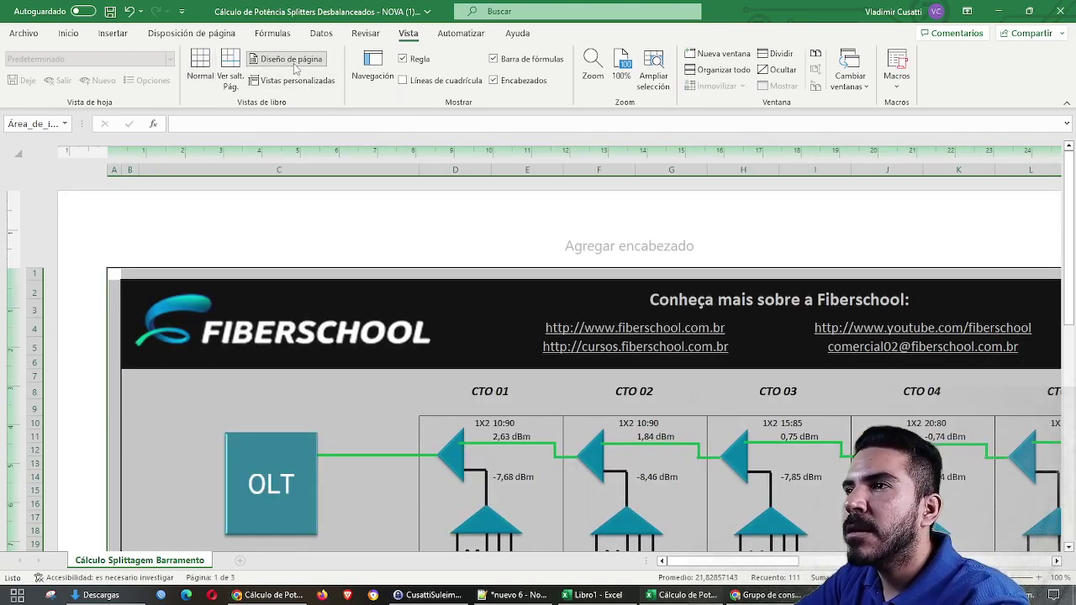
click(293, 81)
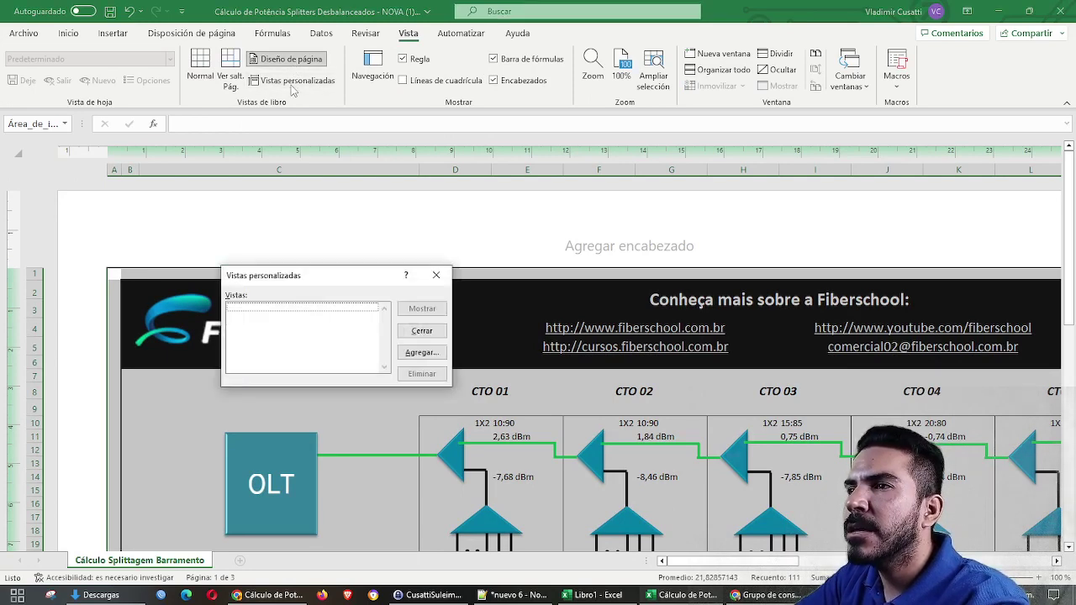
click(422, 330)
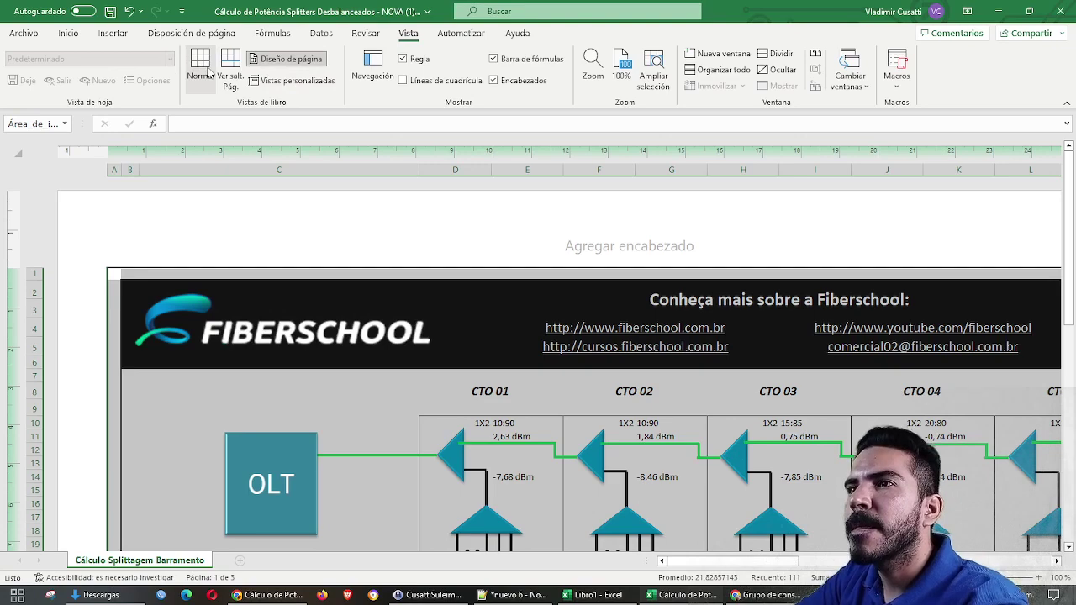
click(208, 74)
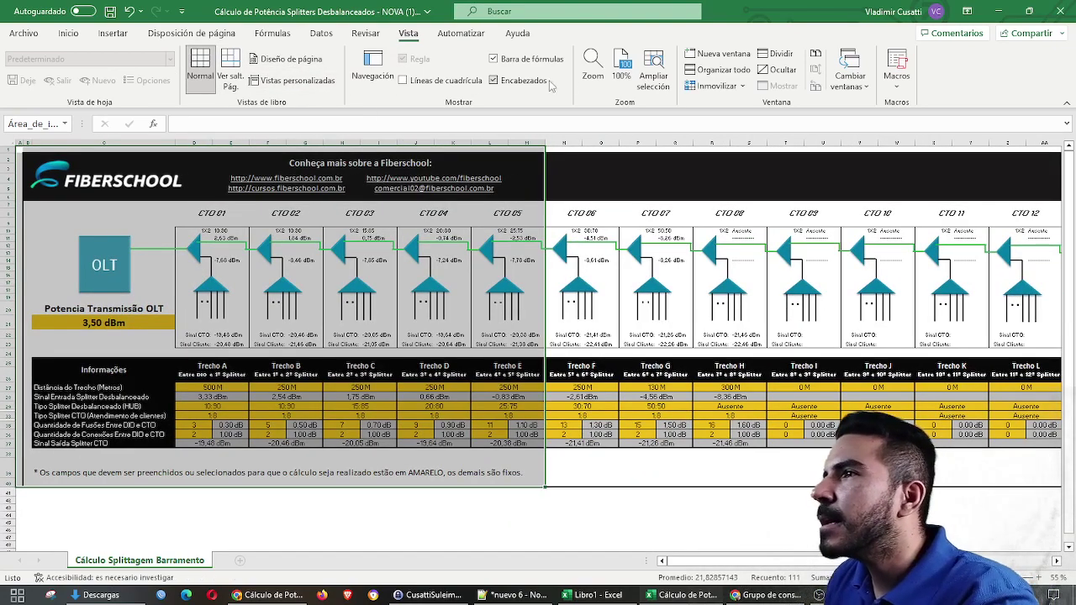
key(ctrl+w)
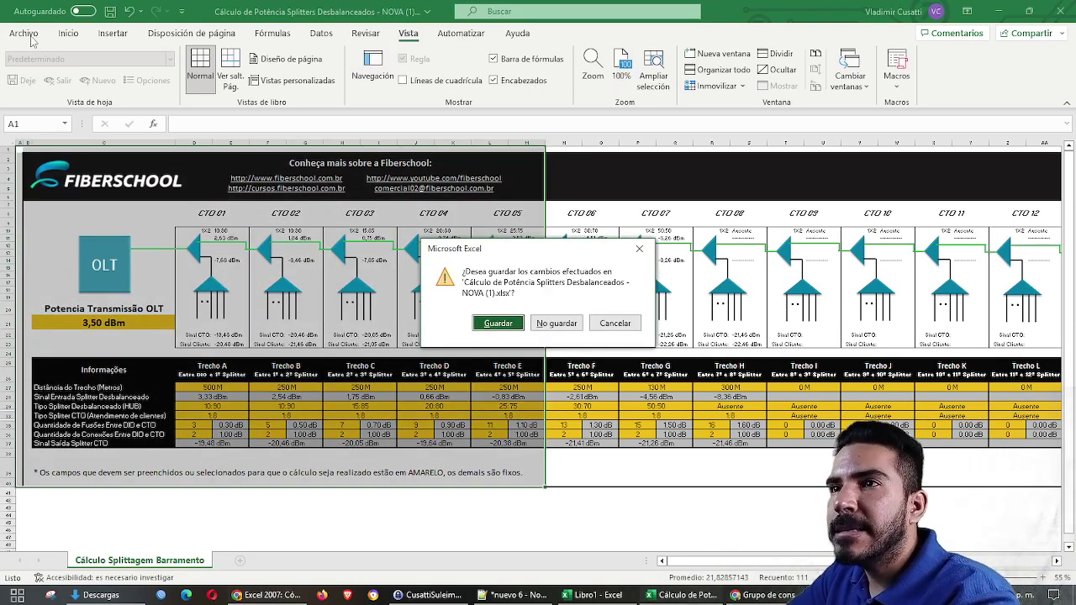
click(607, 328)
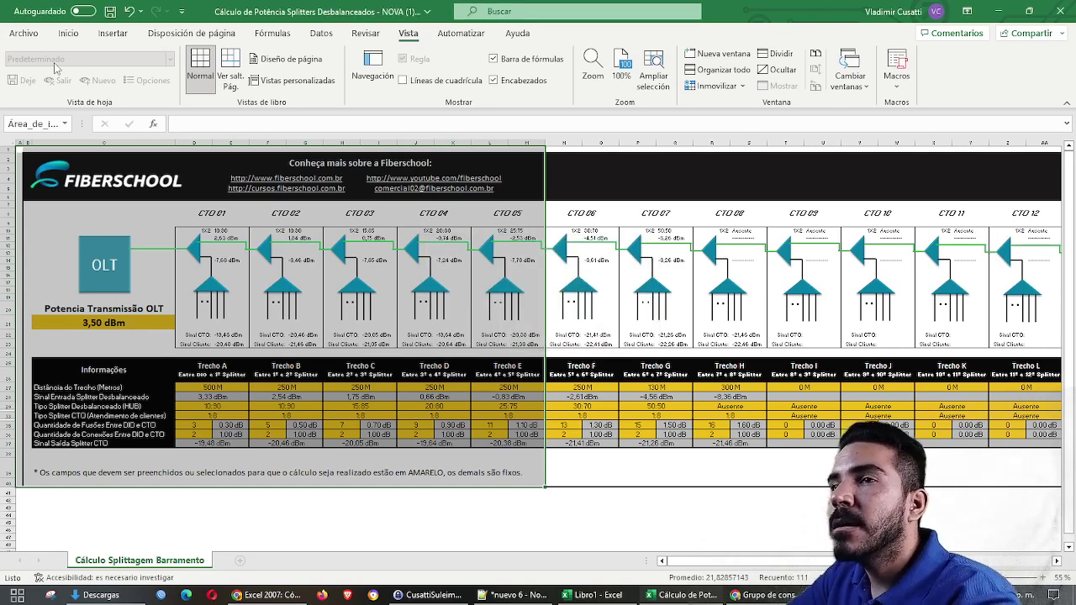
Open the Imprimir print preview of the splitter print area
click(34, 35)
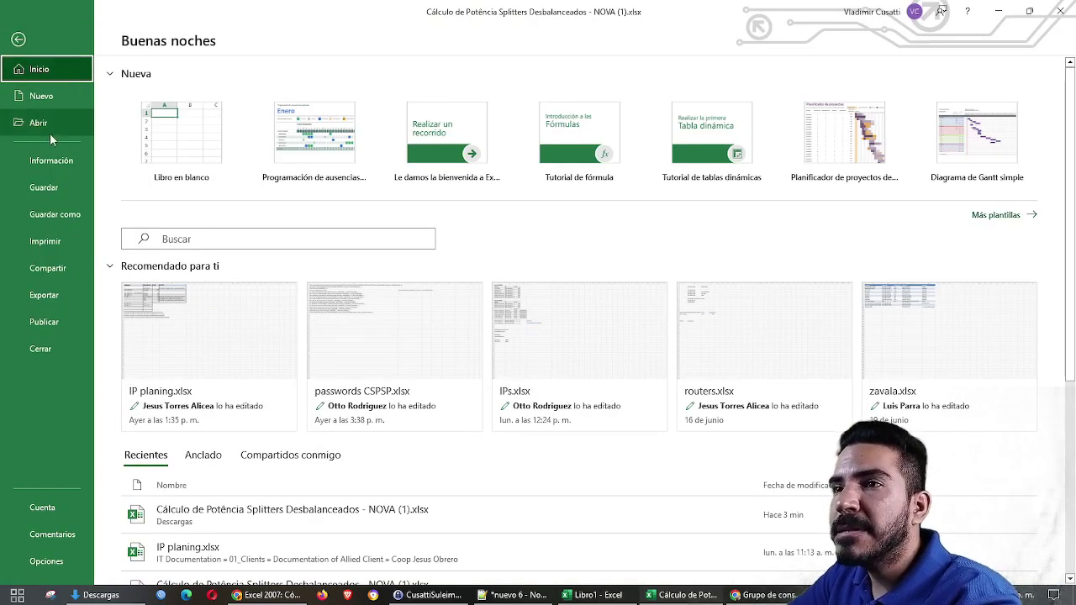
click(49, 246)
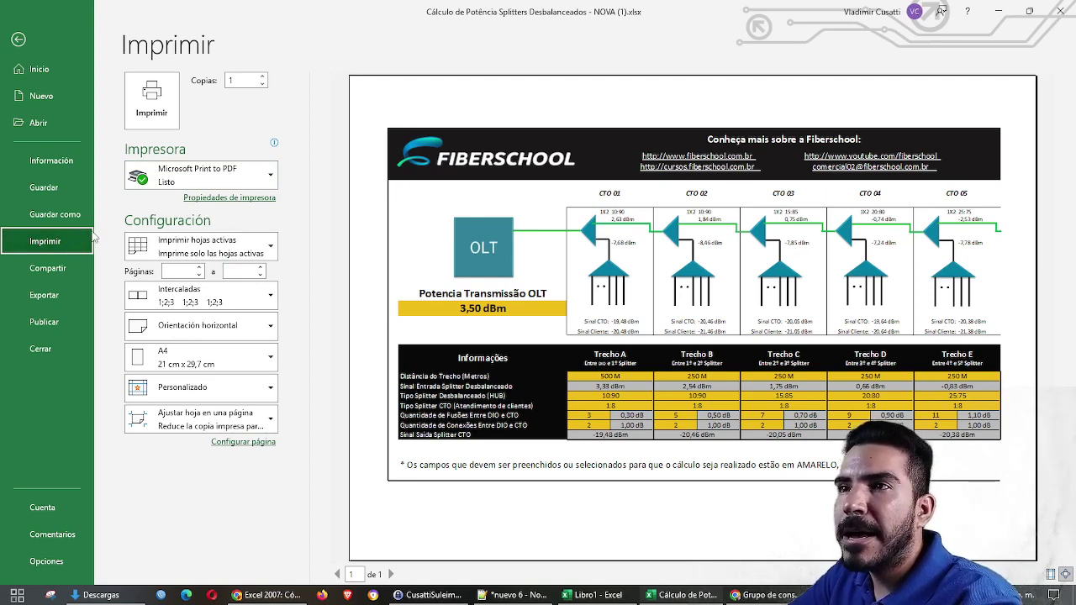
click(19, 40)
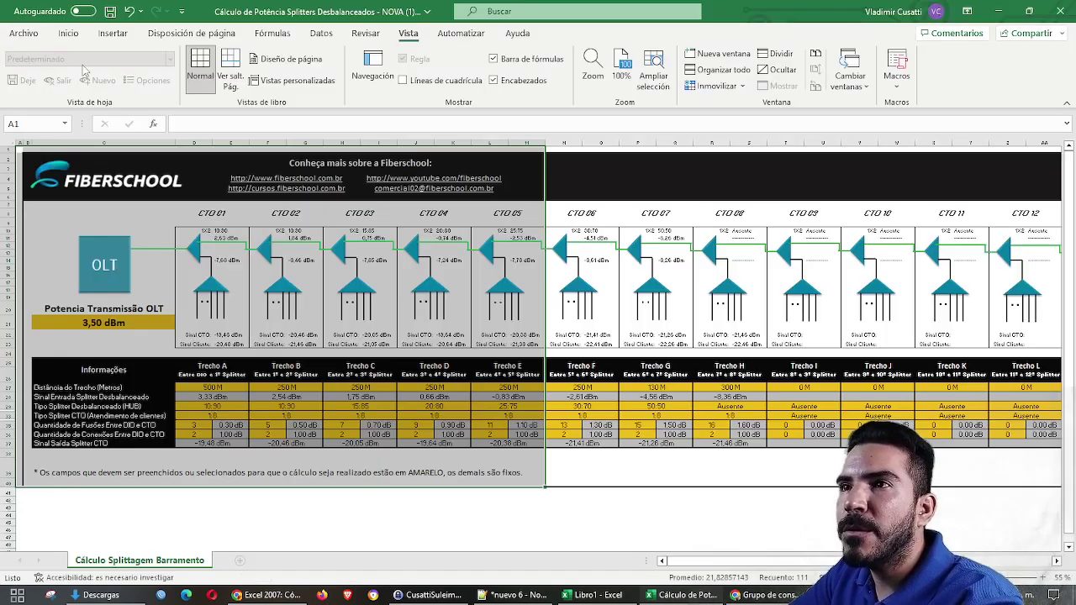
click(37, 35)
click(48, 242)
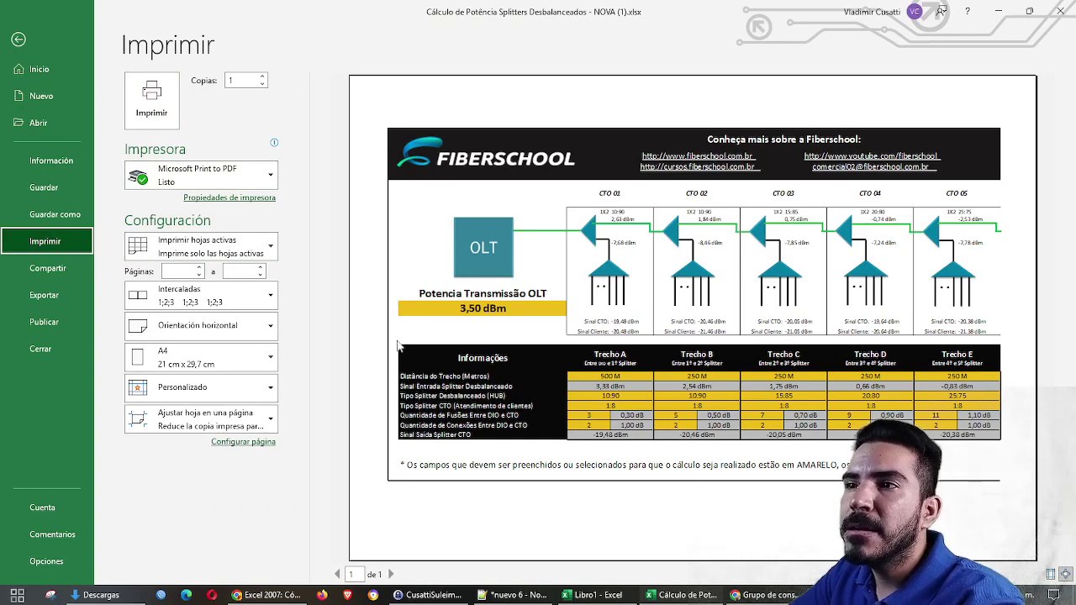
Switch the page orientation to portrait and back to landscape A4
click(244, 337)
click(222, 368)
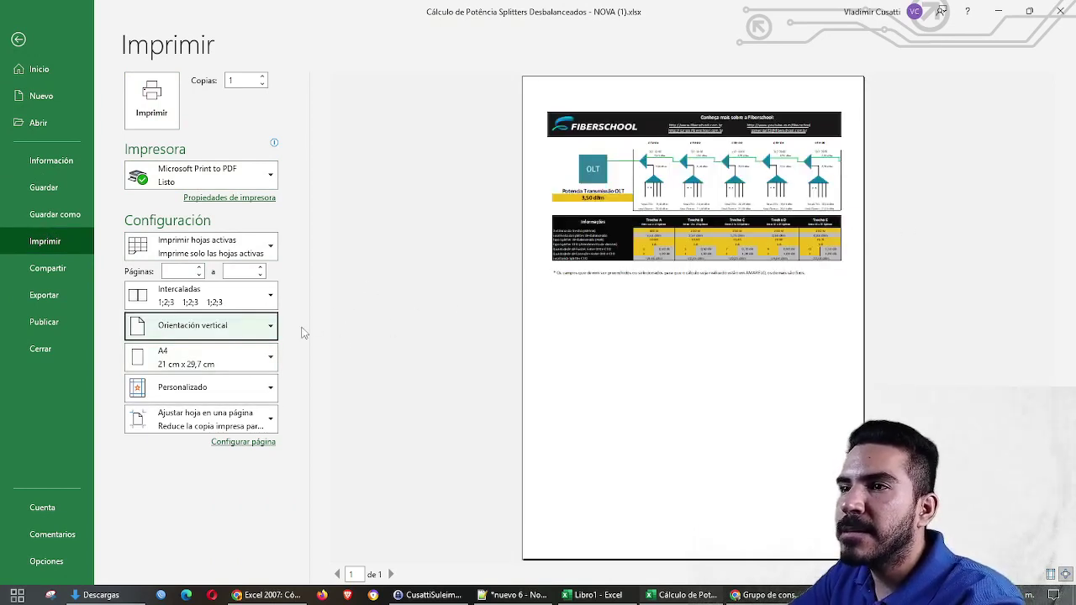
click(257, 337)
click(208, 391)
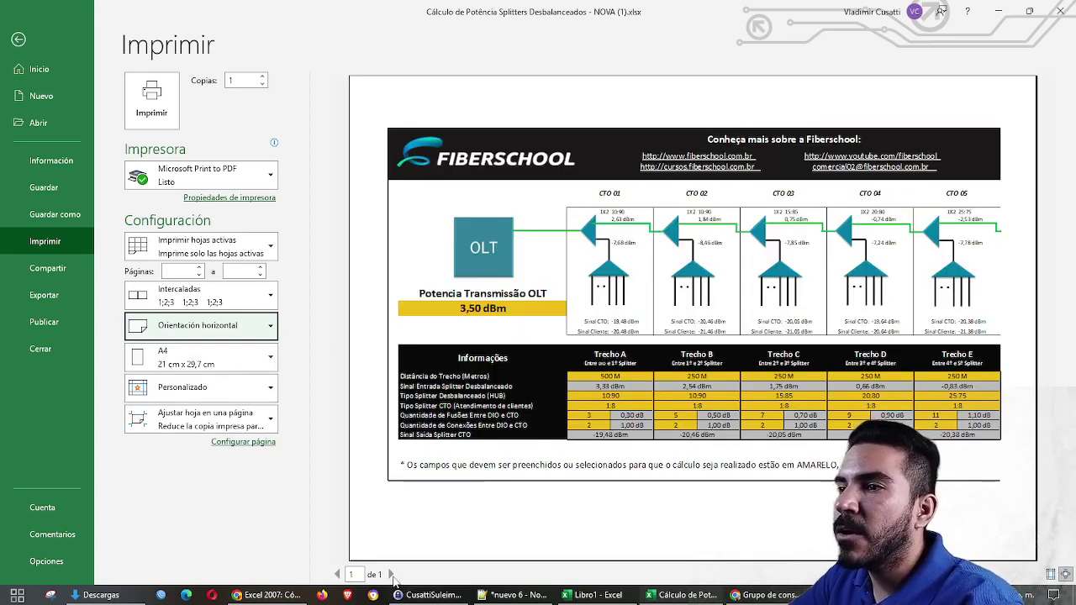
click(394, 576)
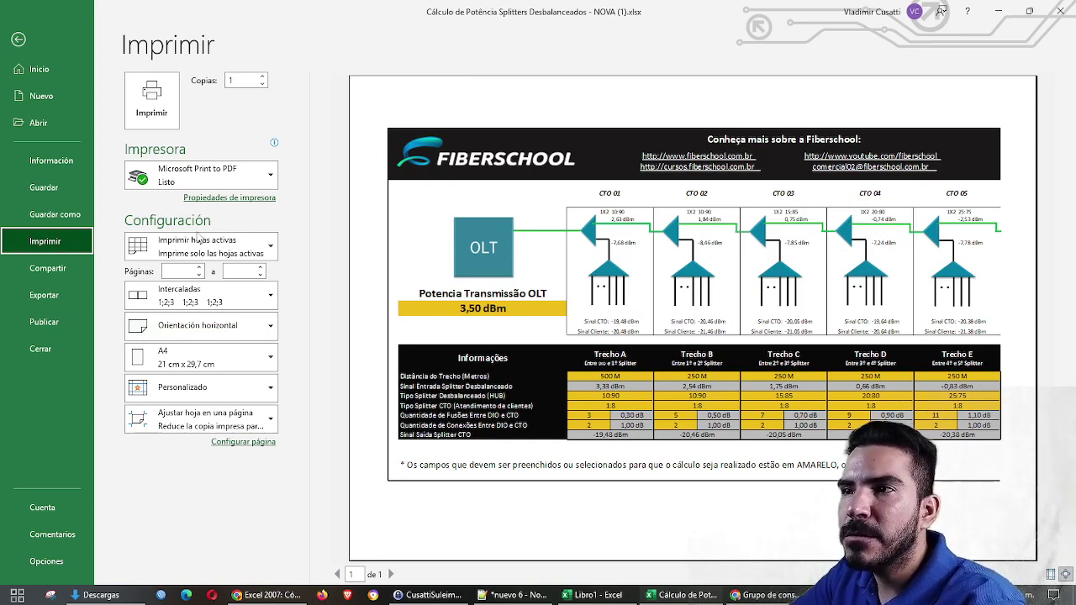
click(222, 256)
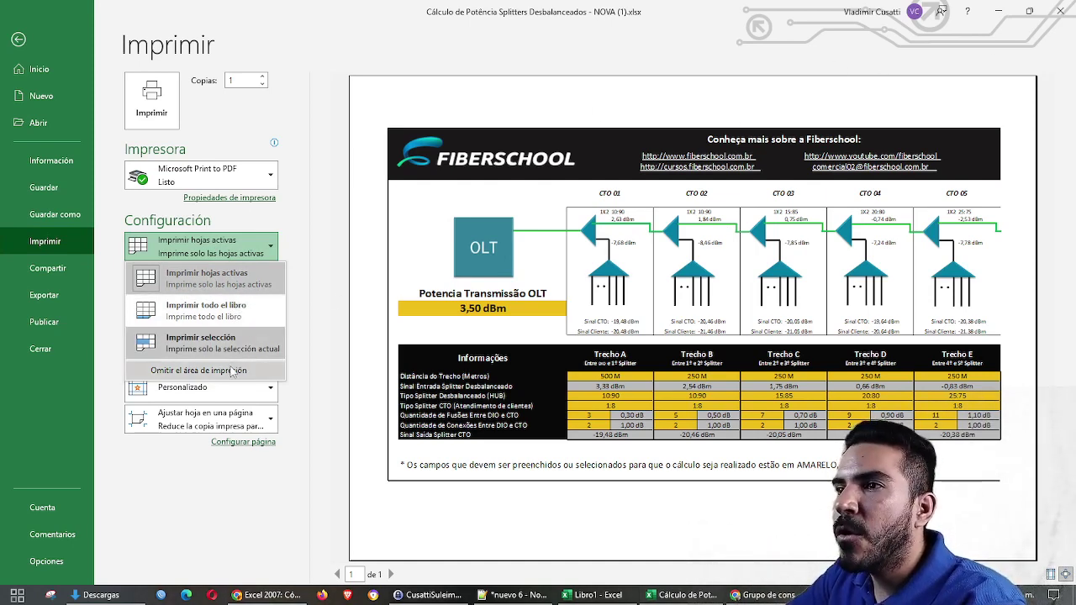
Ignore the print area, then try fitting all columns, then all rows, on one page
click(233, 371)
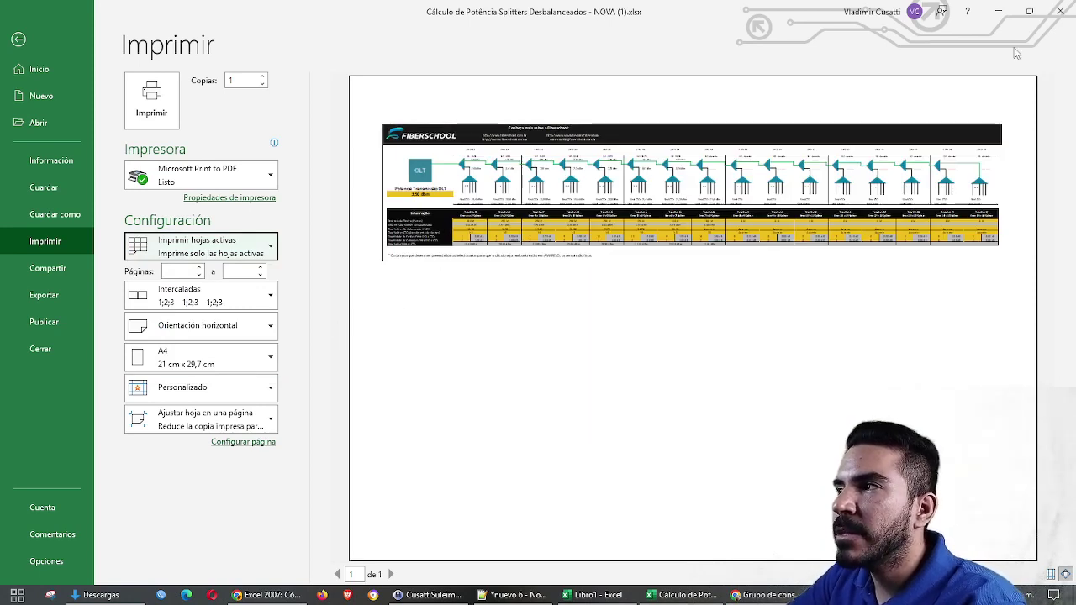
click(214, 257)
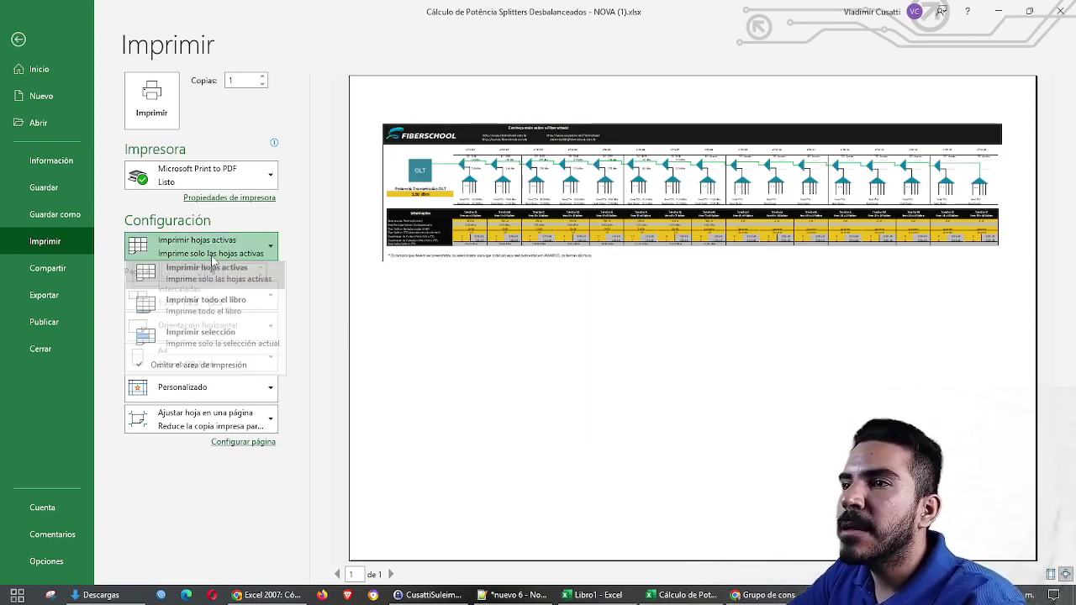
click(320, 265)
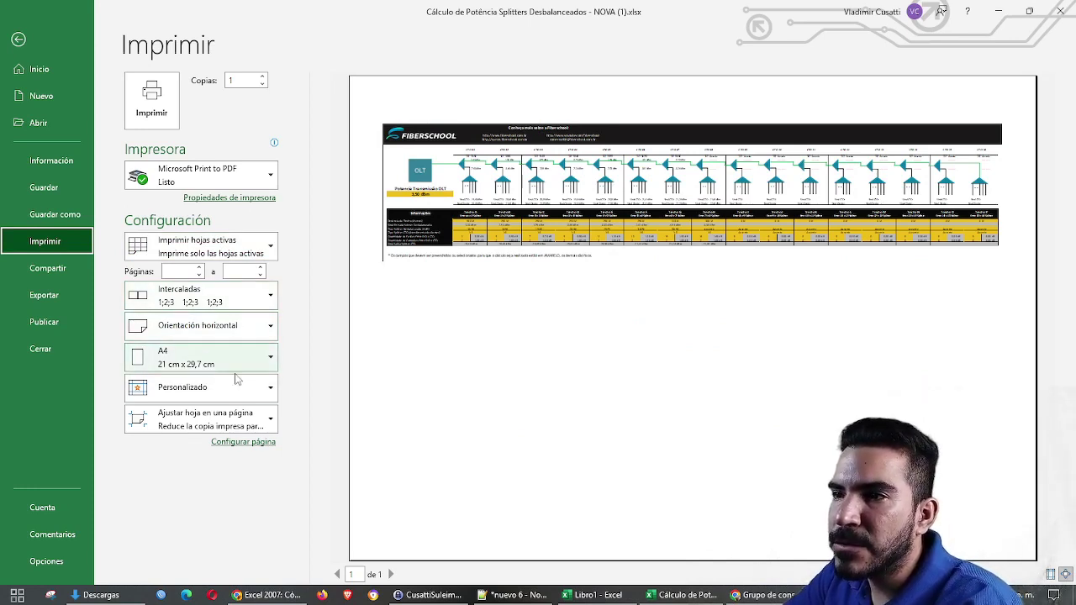
click(252, 419)
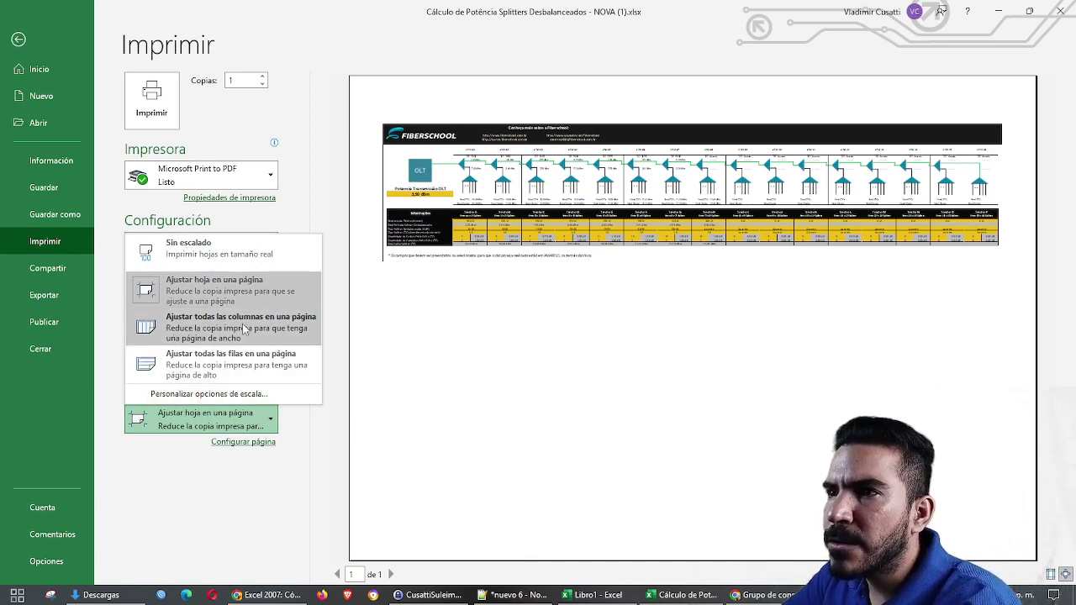
click(235, 332)
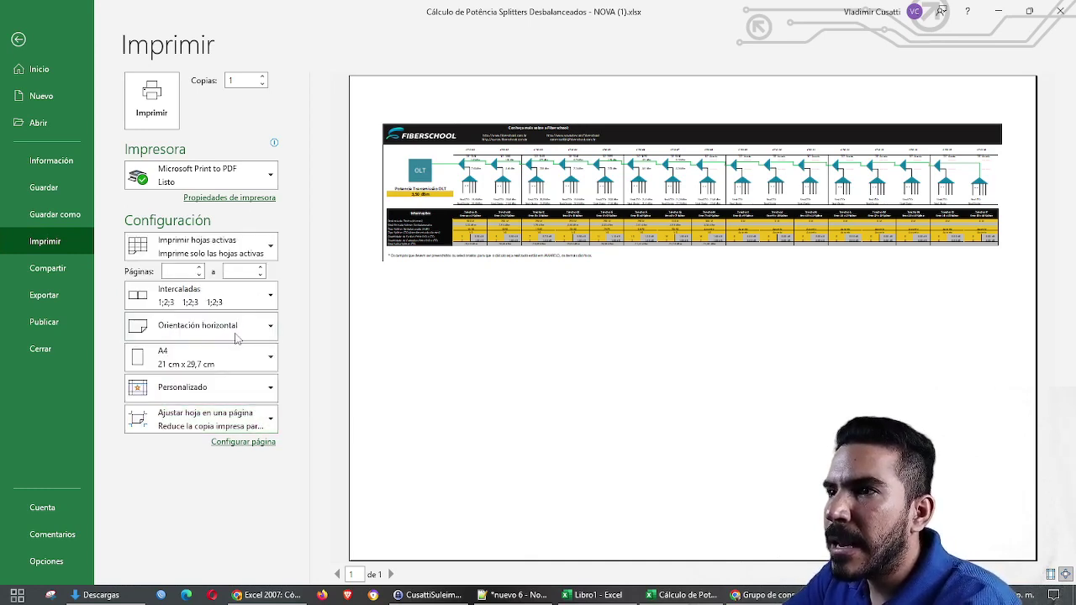
click(251, 418)
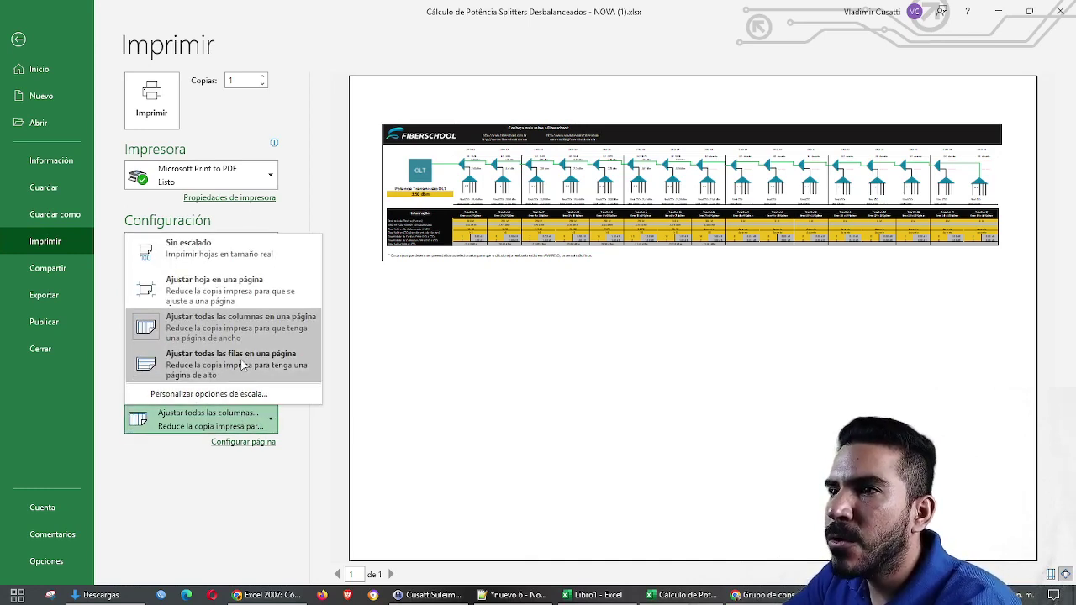
click(242, 366)
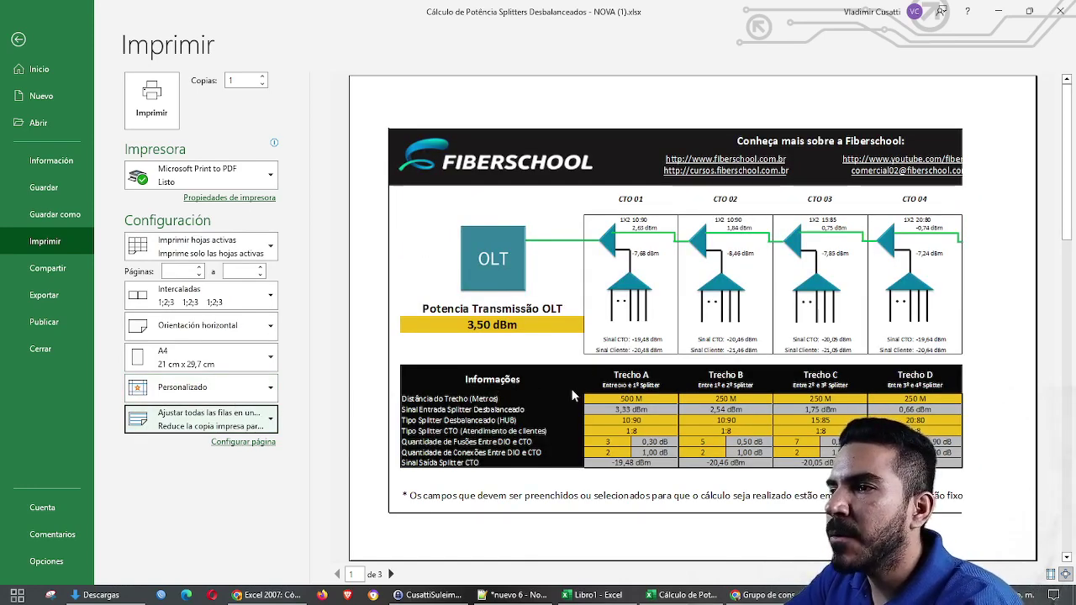
Page through the preview, set scaling to 'Ajustar hoja en una página', and zoom in
click(391, 574)
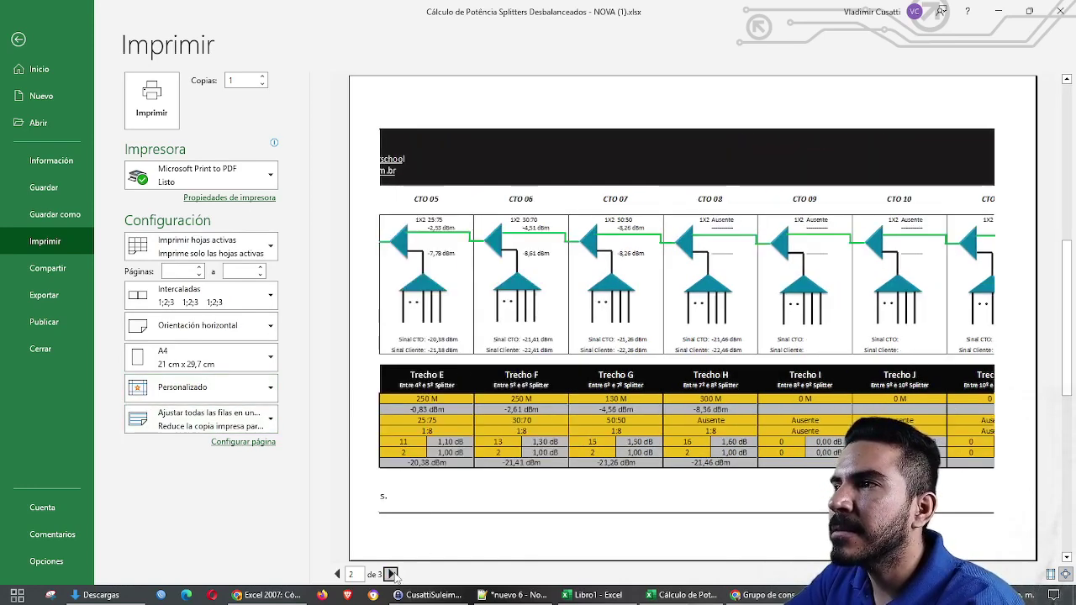
click(391, 575)
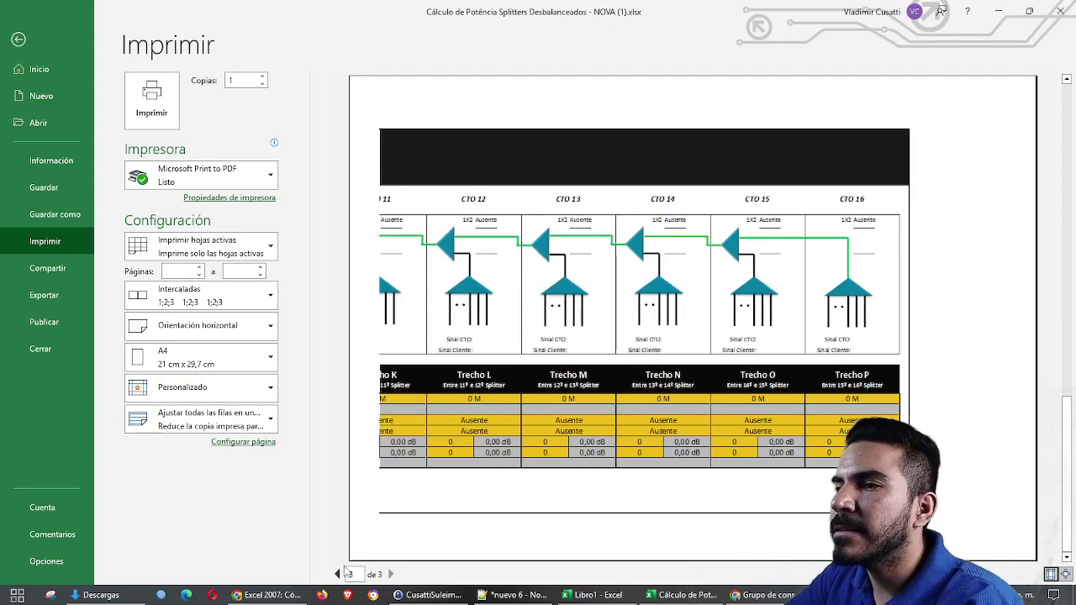
click(337, 574)
click(254, 414)
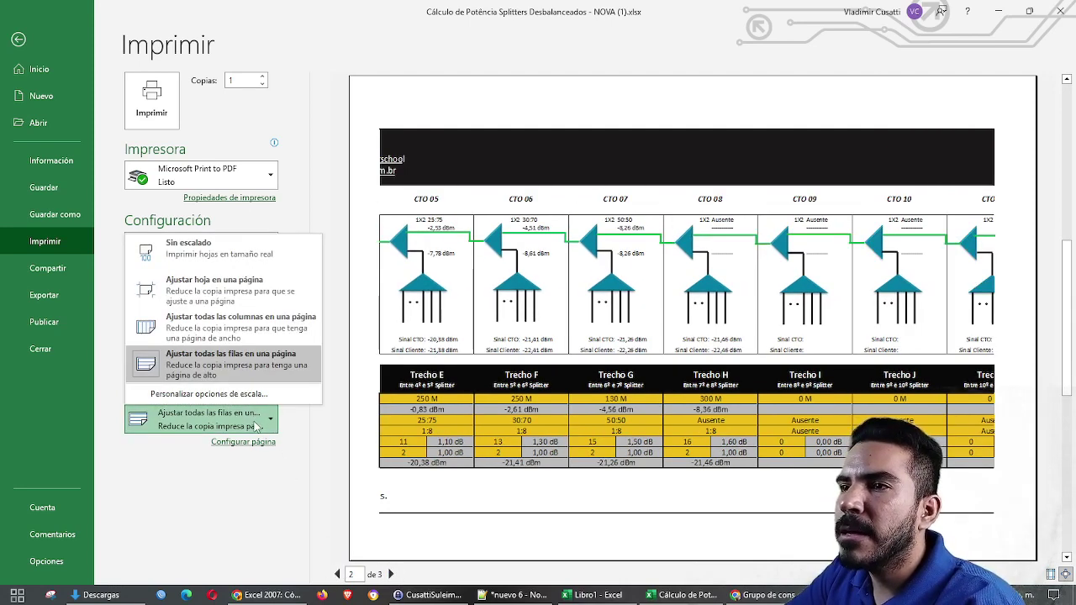
click(279, 334)
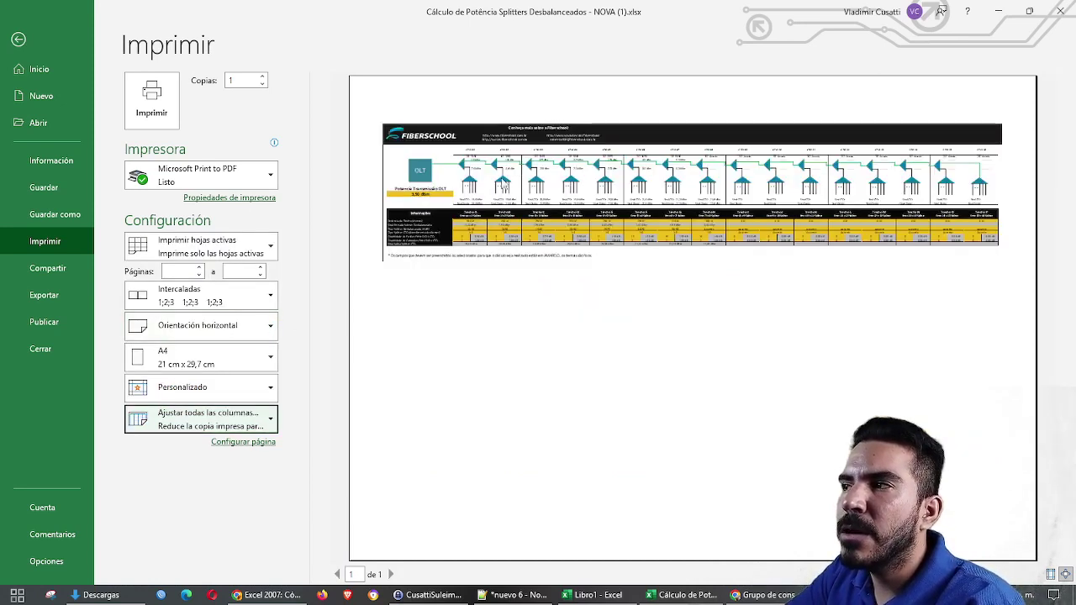
click(216, 427)
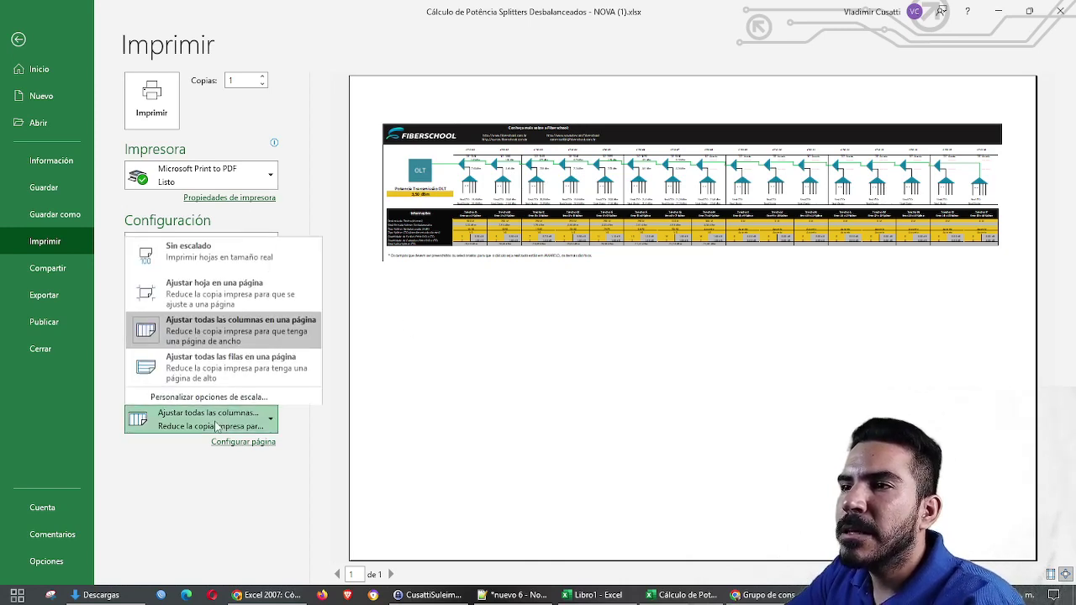
click(257, 298)
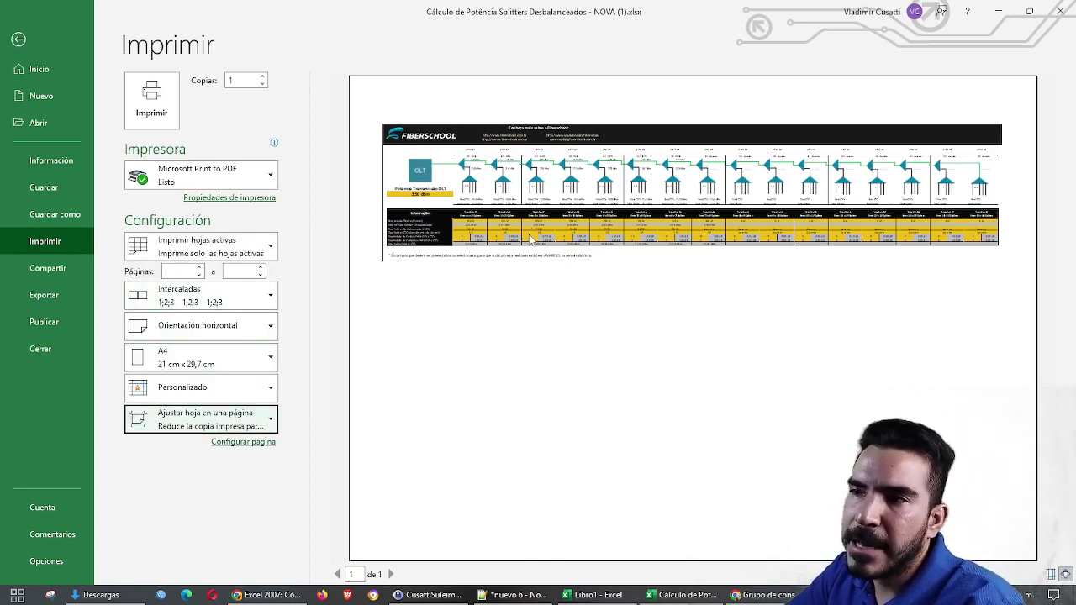
click(259, 252)
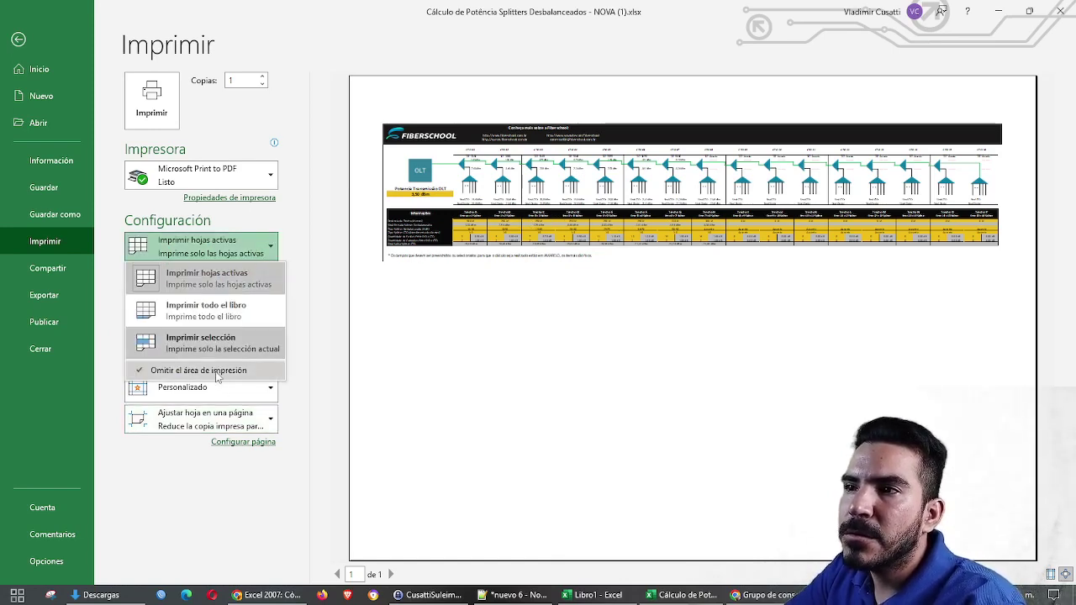
click(409, 320)
click(409, 320)
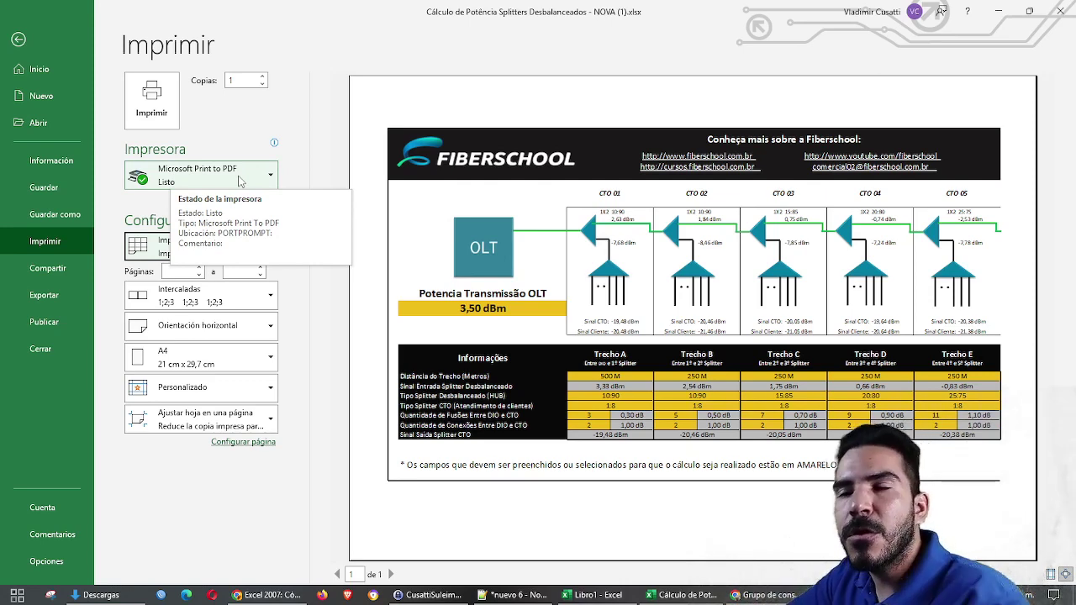
Cancel the PDF/XPS export and minimize the splitter workbook to bring up Libro1
click(72, 295)
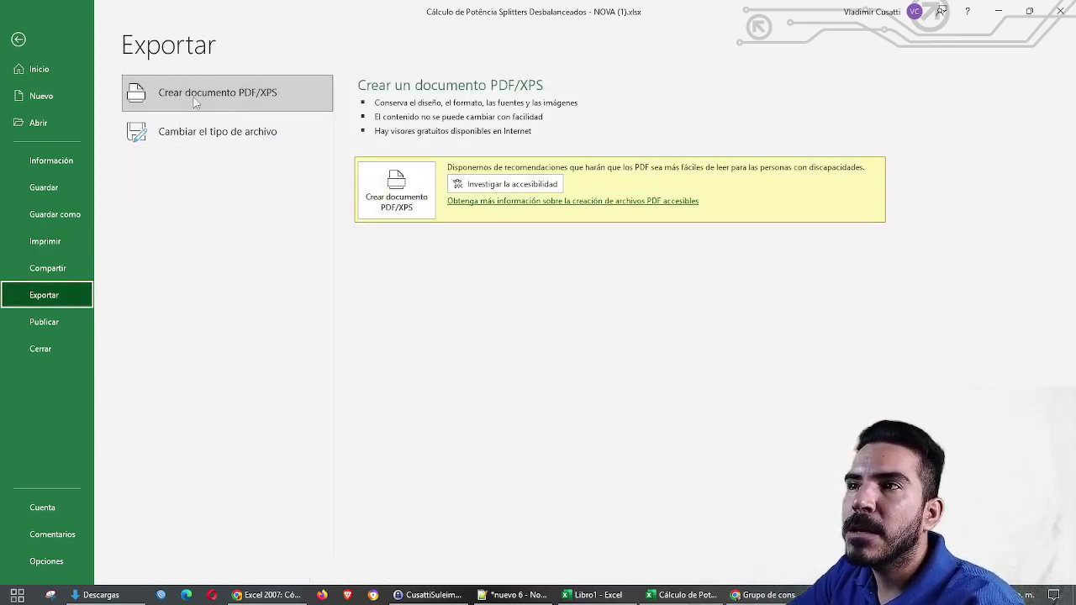
click(407, 206)
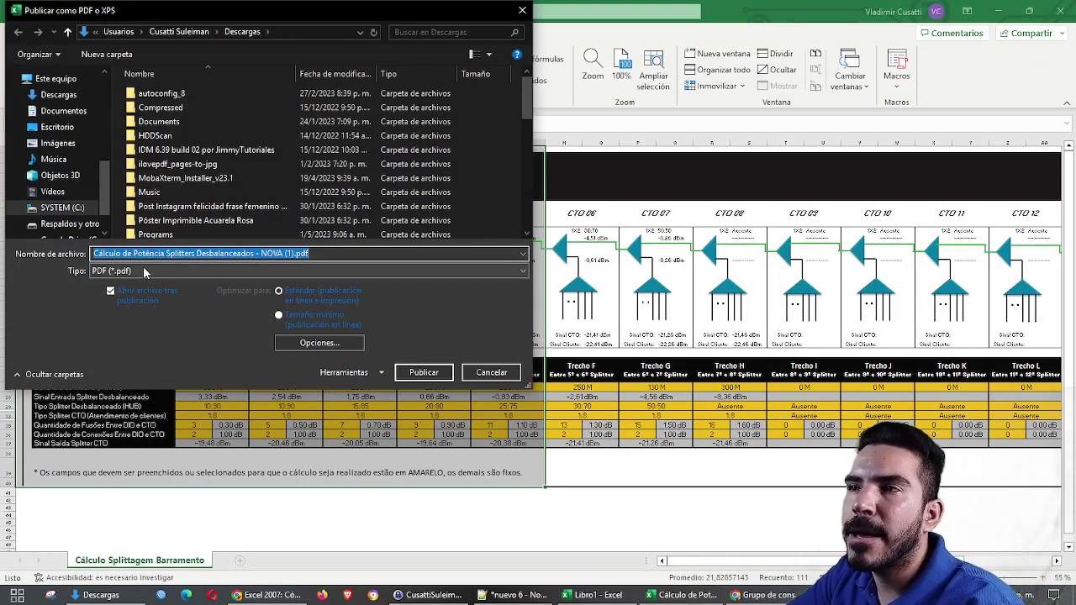
click(498, 379)
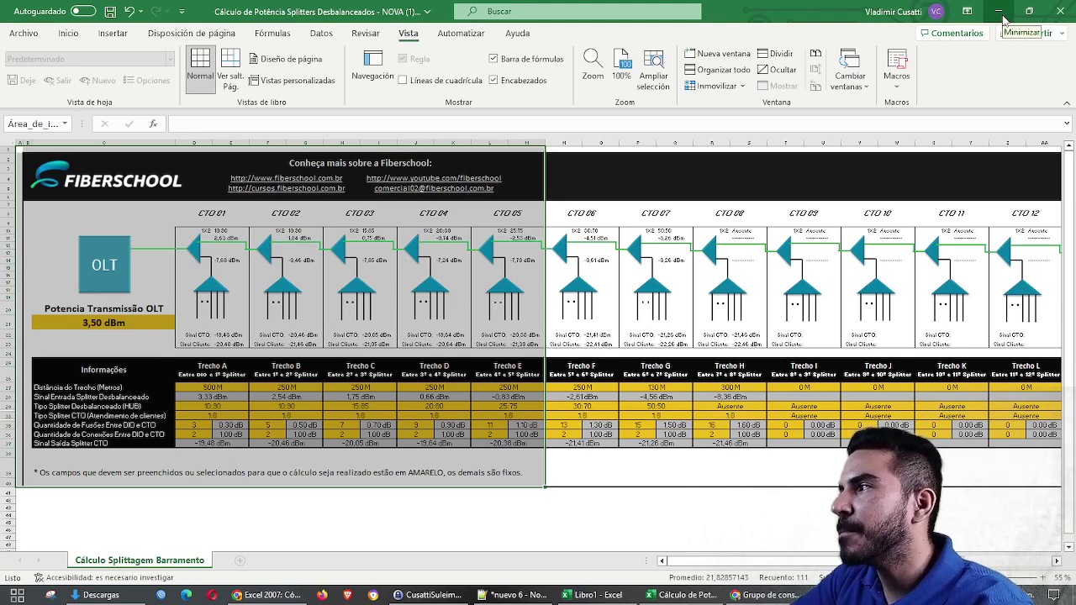
click(998, 10)
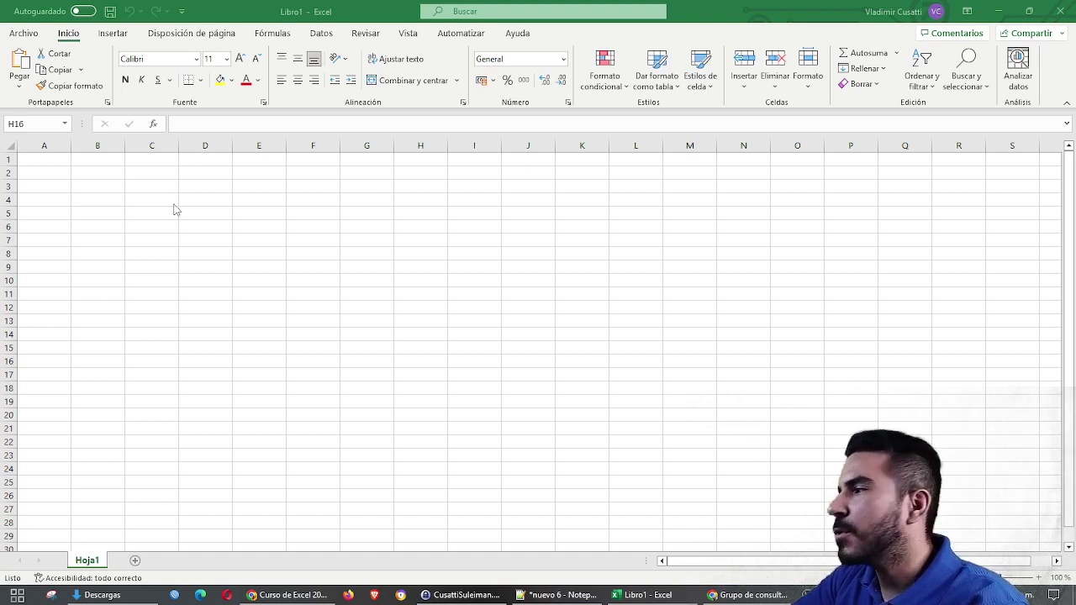
Enter 'a' in F9 and paste copies of it into G9, G8 and G10
click(298, 270)
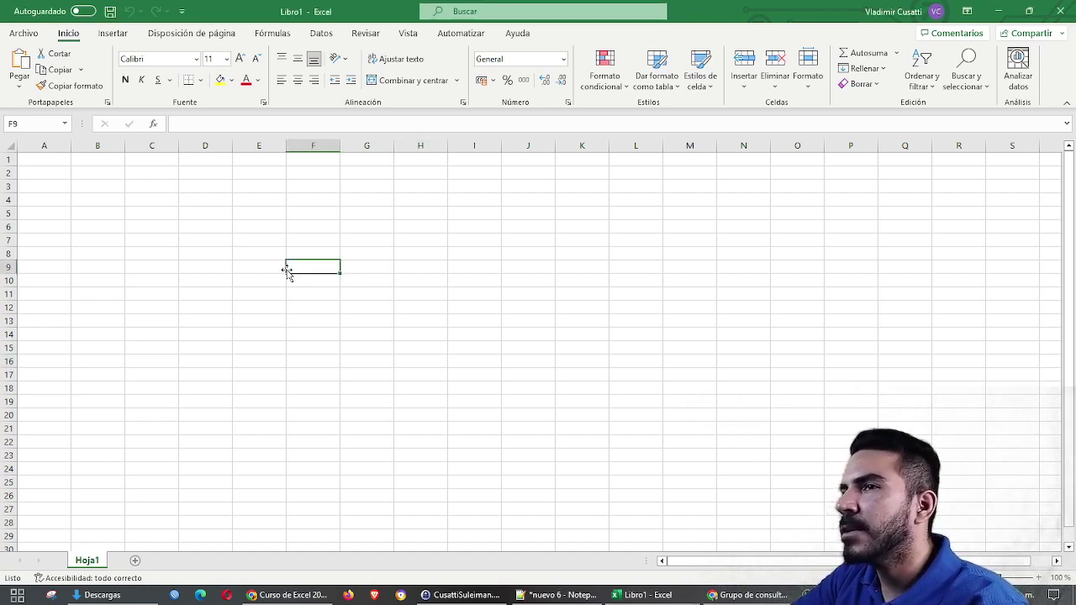
text(a)
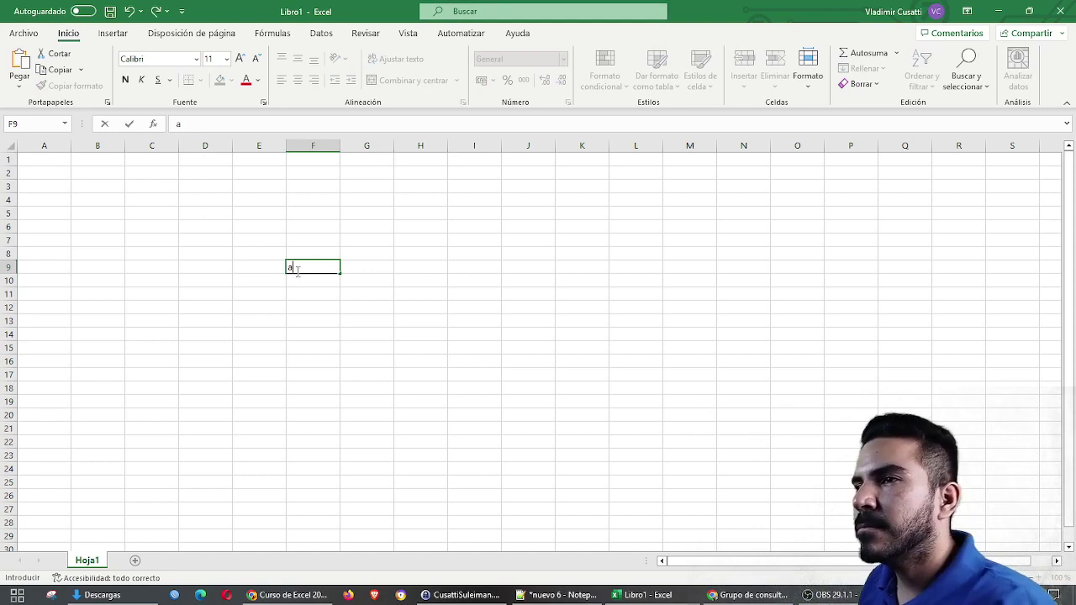
key(ctrl+Return)
key(ctrl+c)
key(Right)
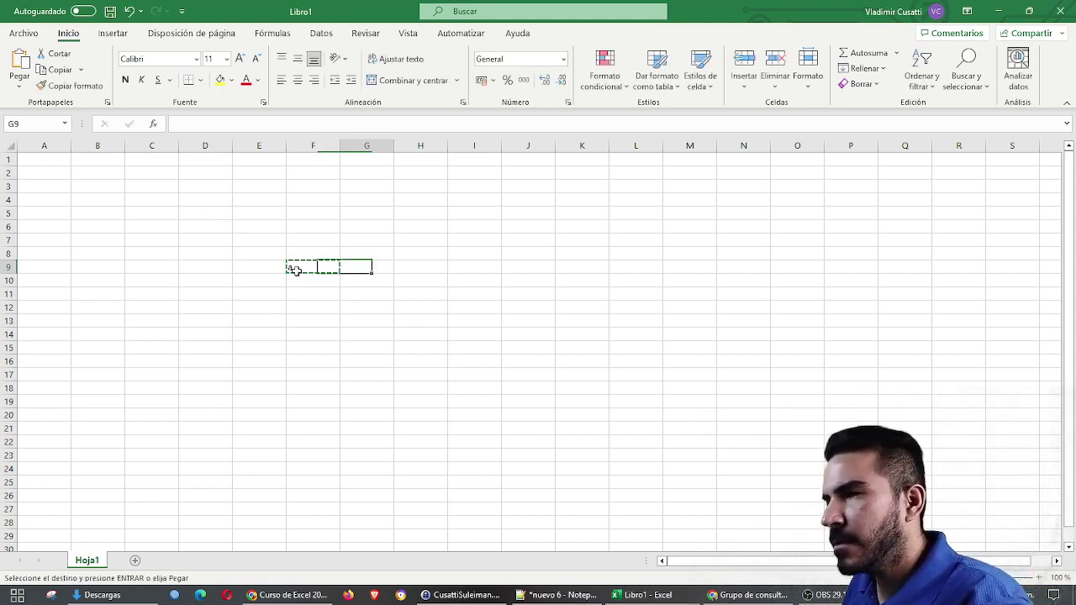
key(ctrl+v)
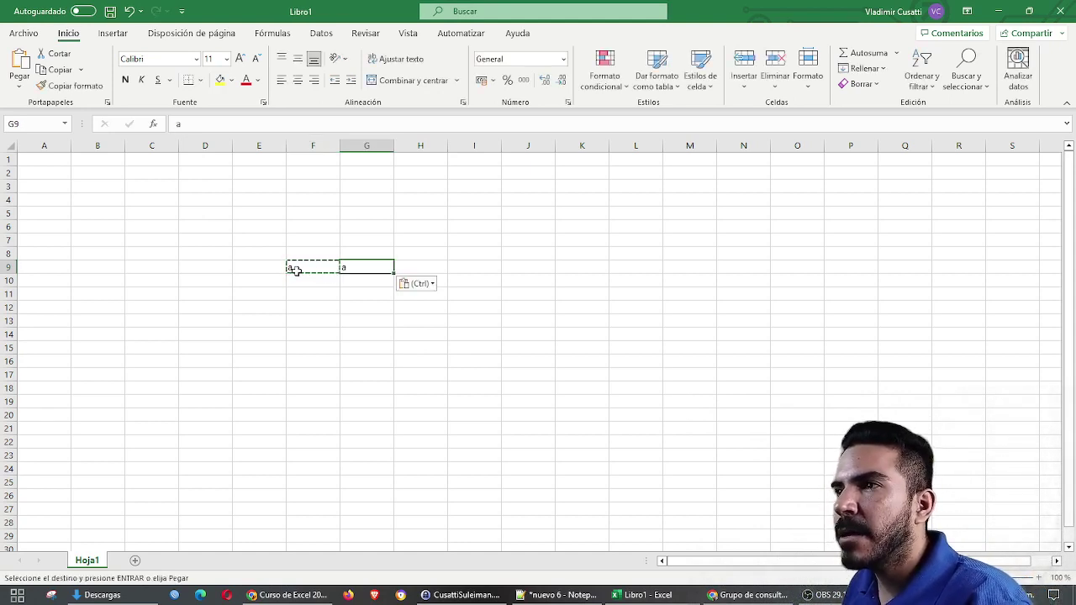
key(Down)
key(Up)
key(Up)
key(ctrl+v)
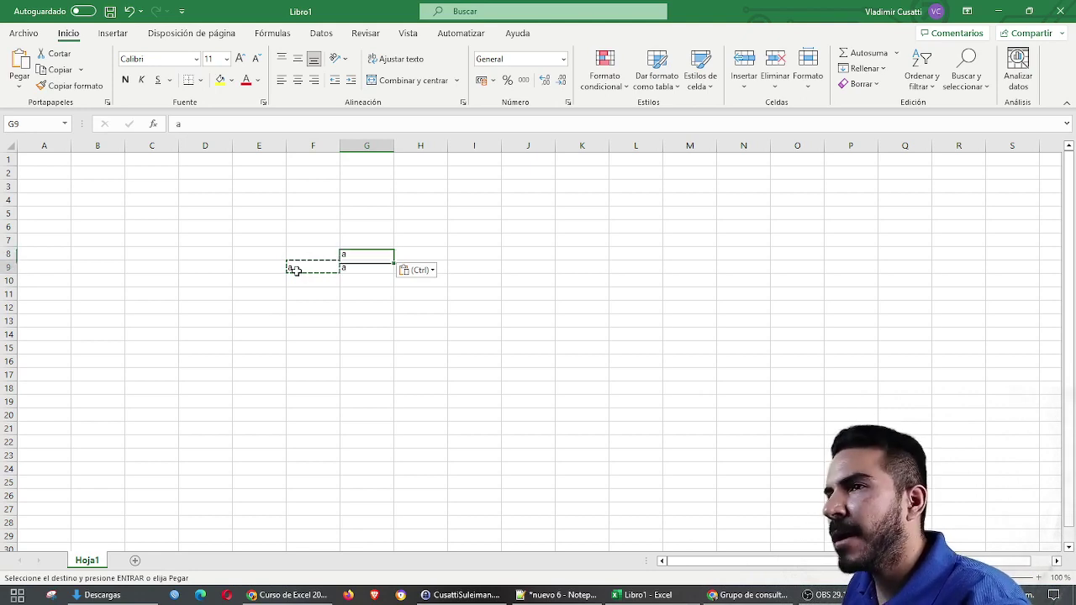
key(Down)
key(Down)
key(ctrl+v)
Move the F8:G10 block so it starts at D7
key(Left)
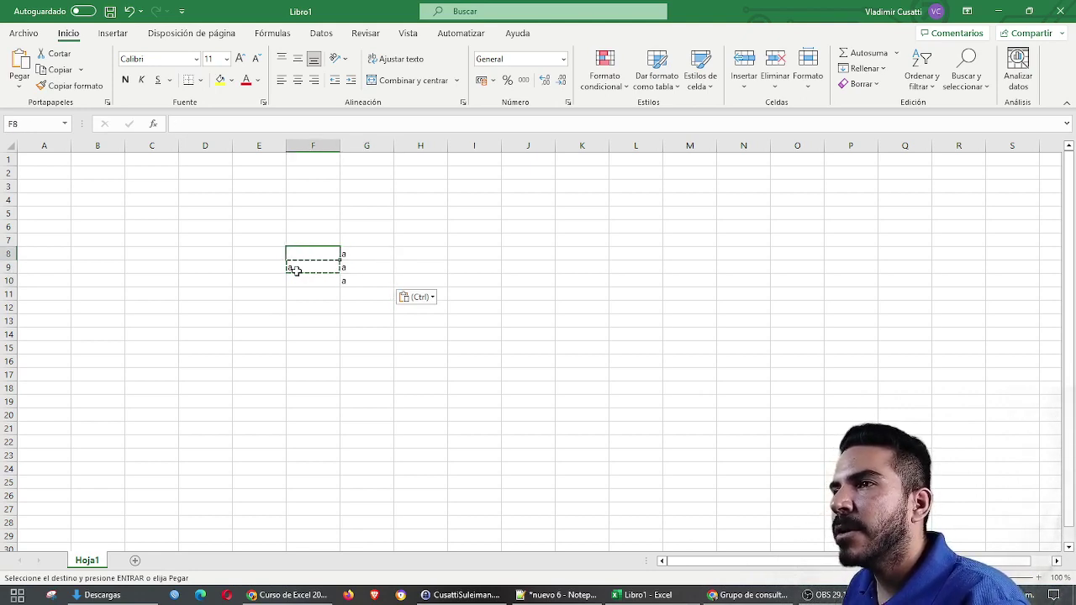
key(shift+Right)
key(shift+Down)
key(shift+Down)
key(ctrl+c)
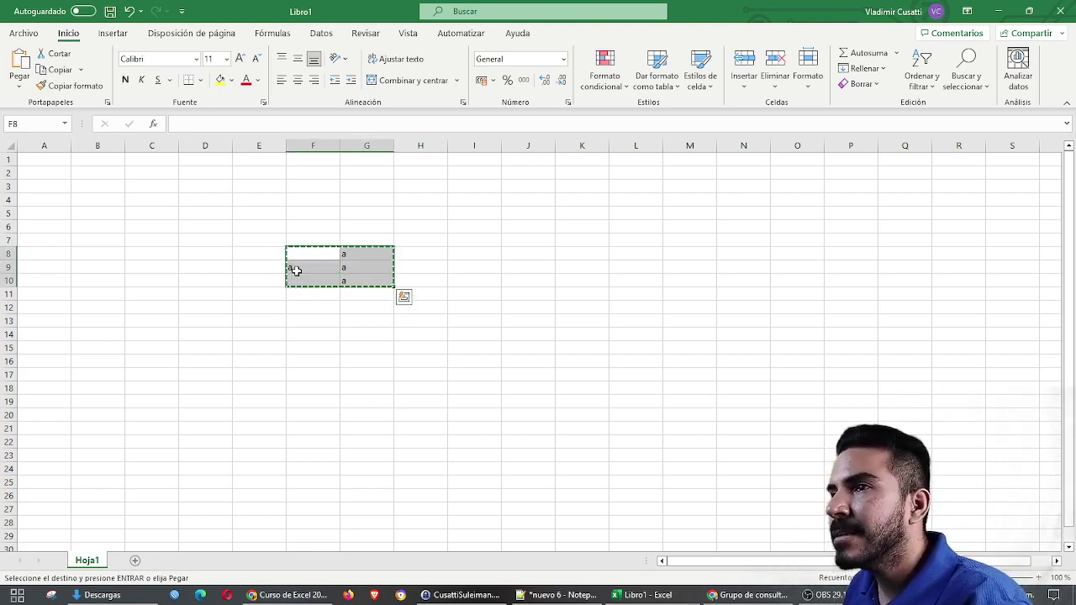
key(Left)
key(Left)
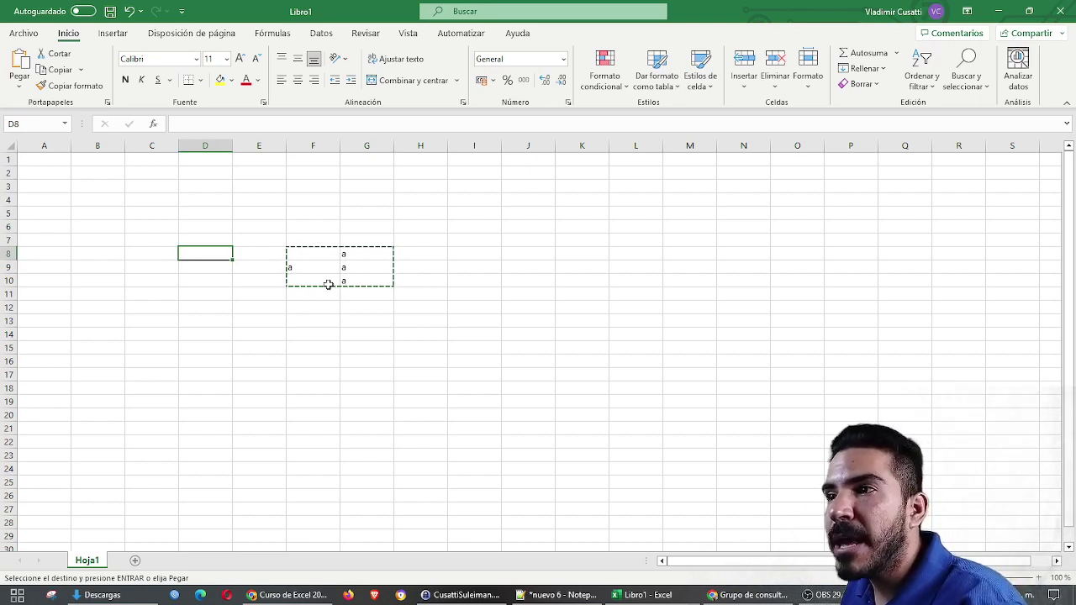
key(Up)
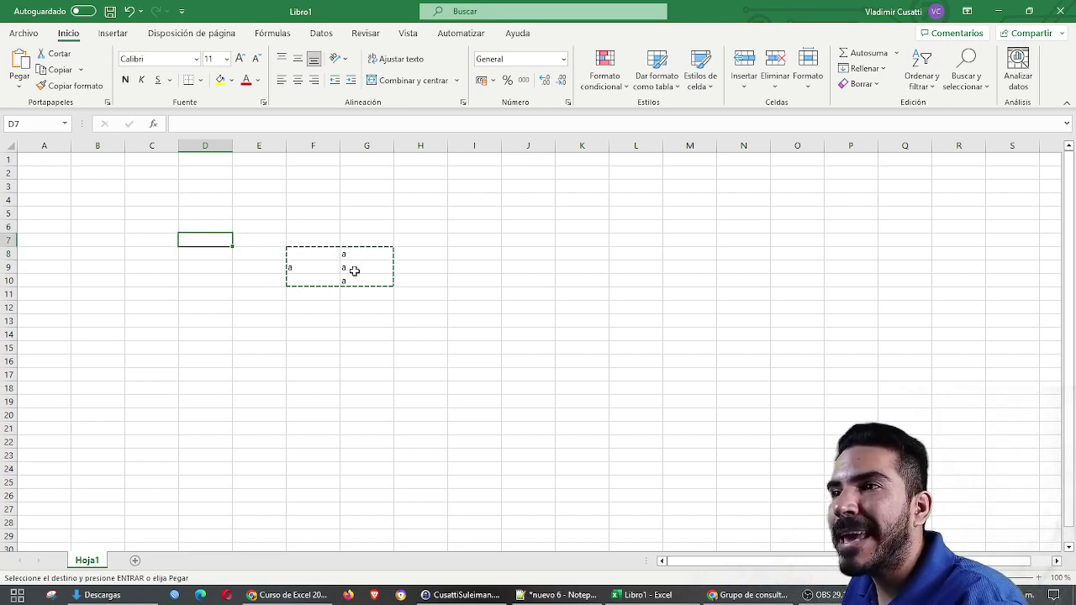
key(ctrl+v)
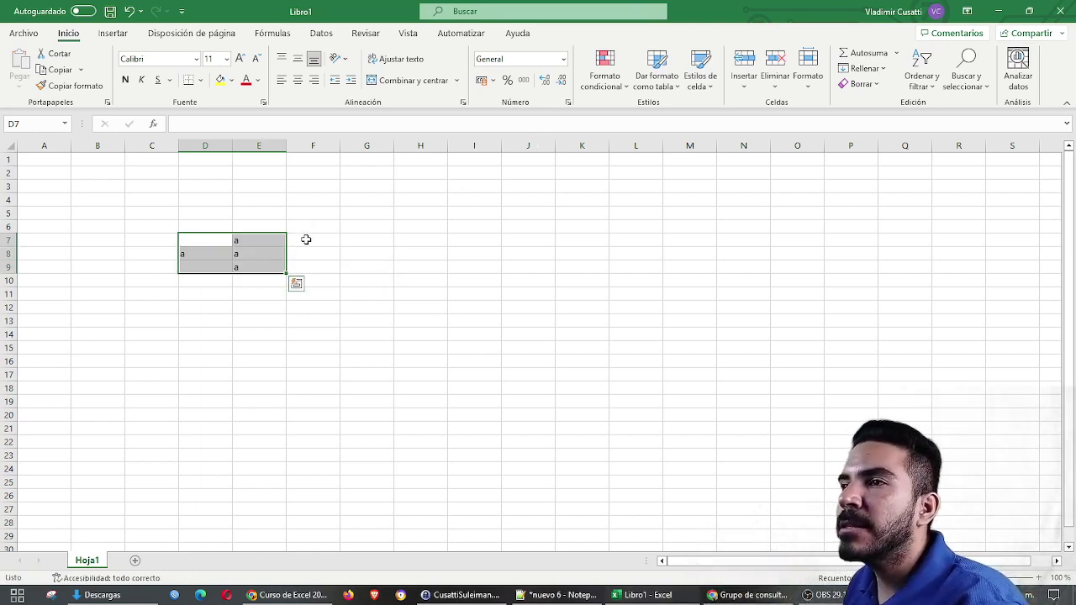
click(308, 239)
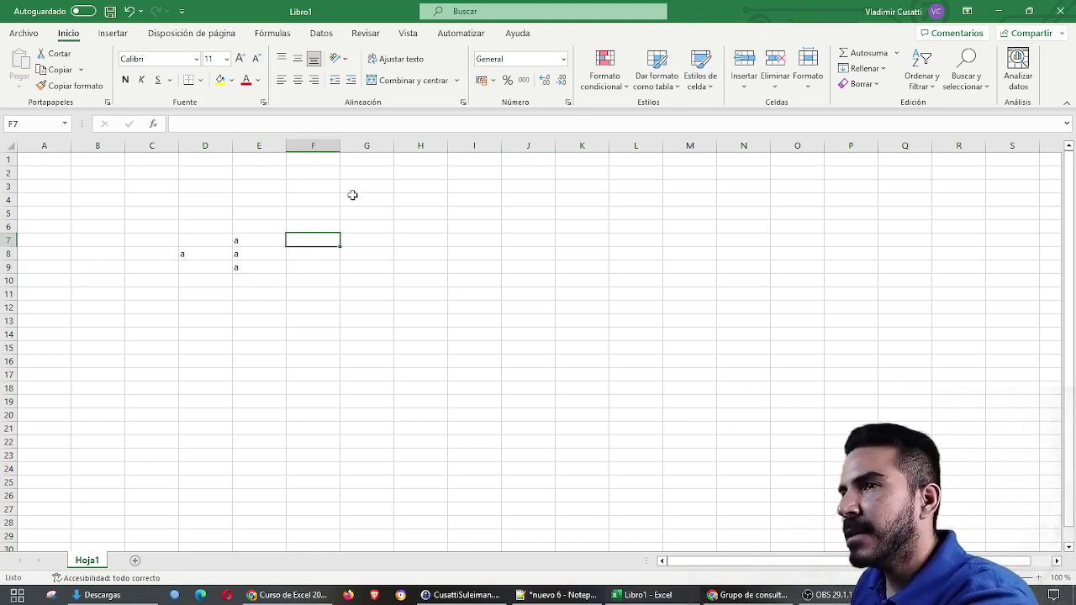
Enter the formula =25+G7 in F7 and the value 6 in G7
text(=25)
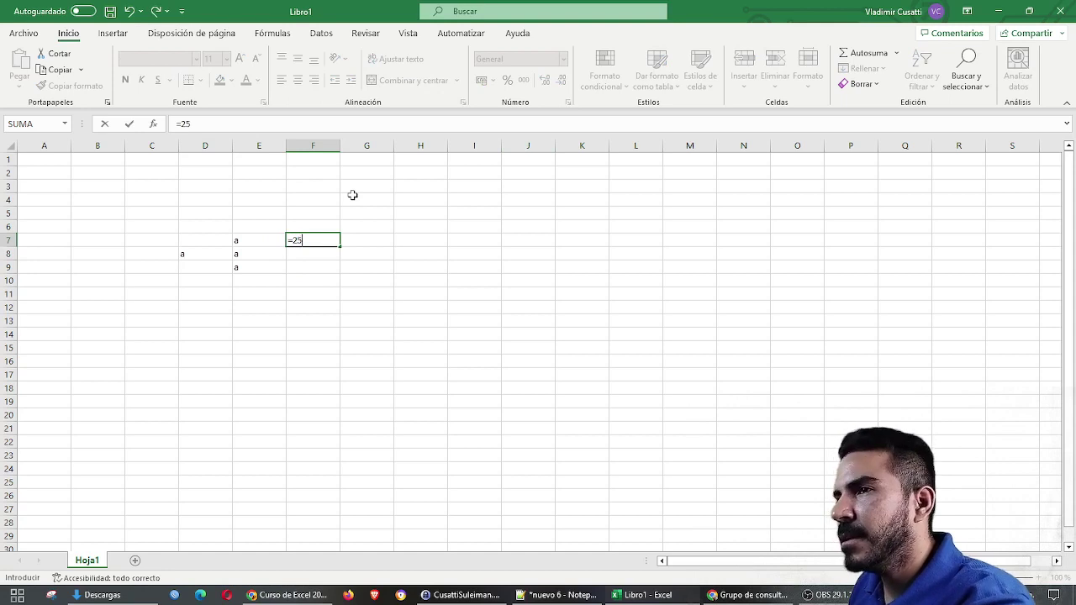
text(+)
key(Right)
key(Return)
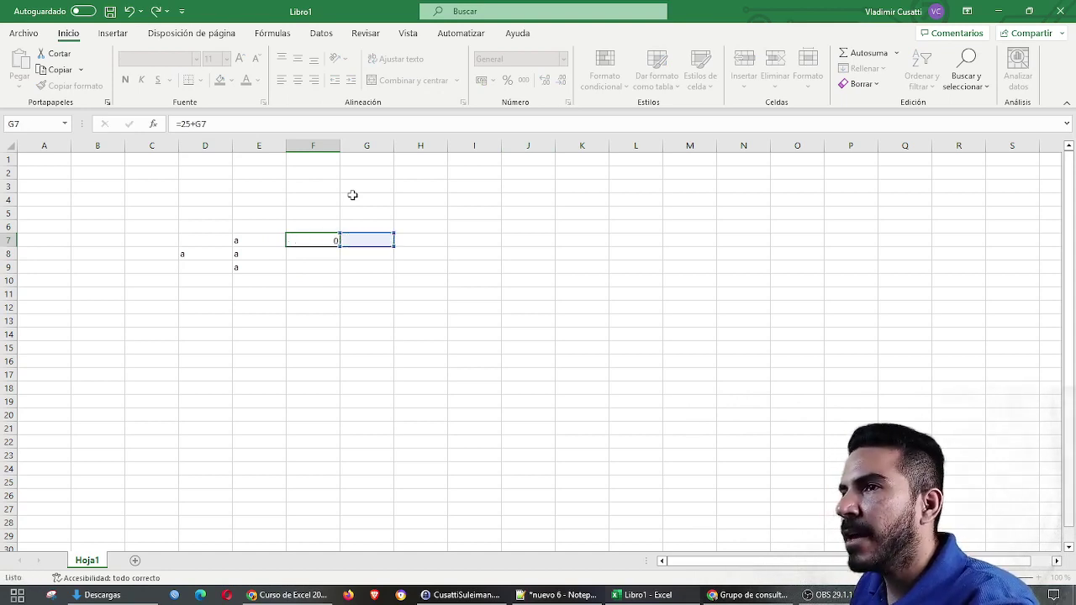
key(Up)
key(Right)
text(6)
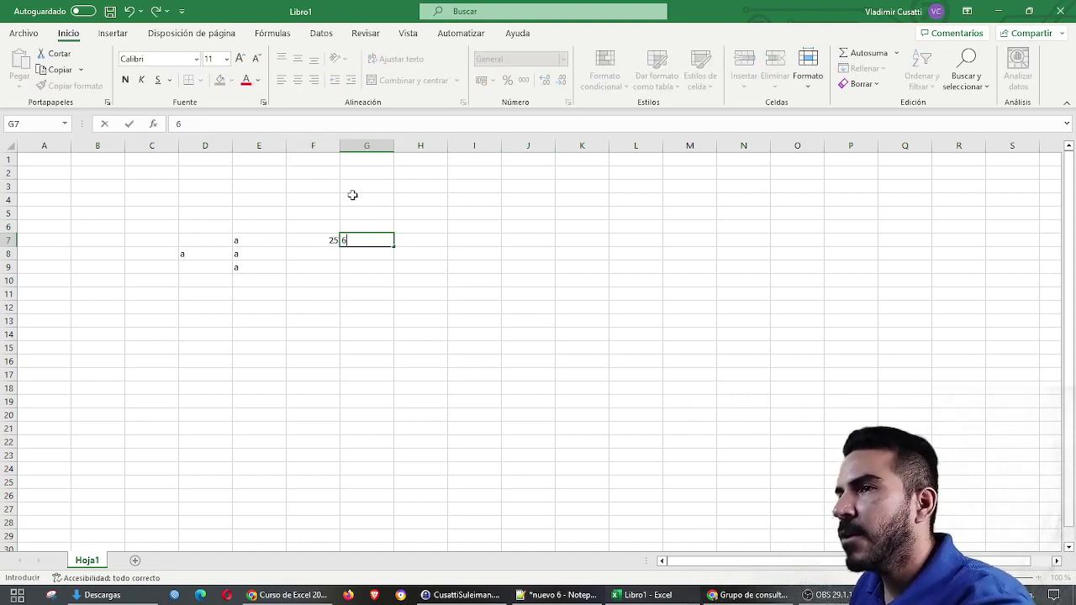
key(Left)
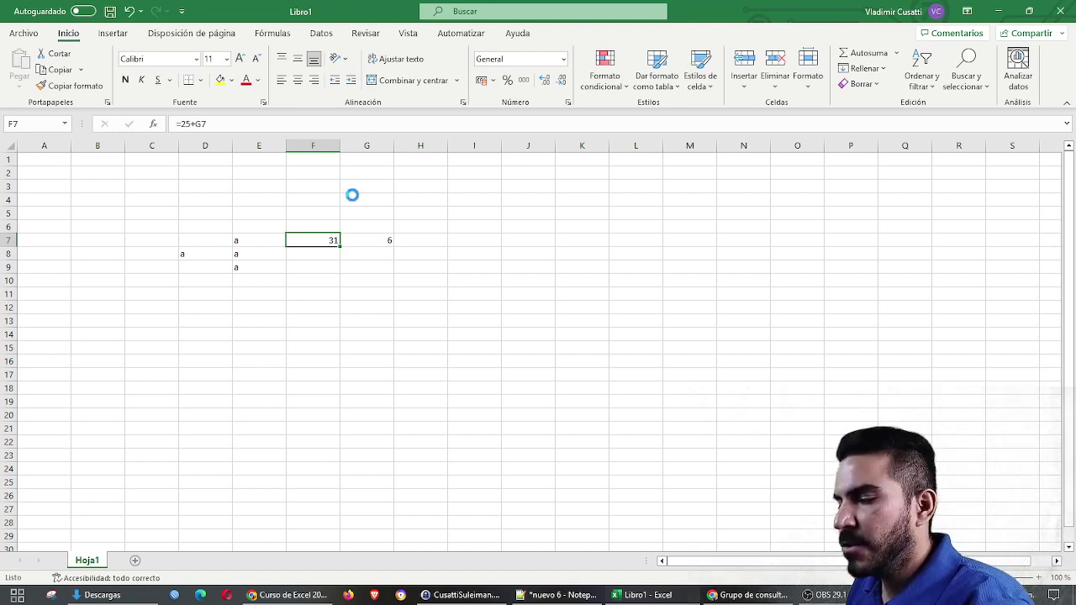
Copy F7 into F8 and check that the formula shifts to =25+G8
key(ctrl+c)
key(Down)
key(ctrl+v)
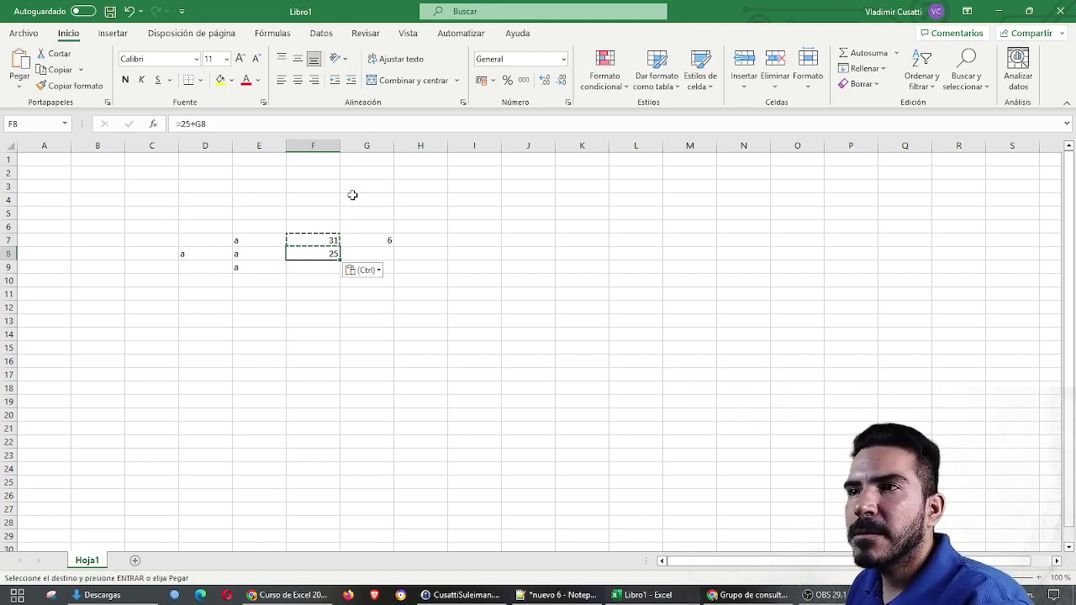
key(F2)
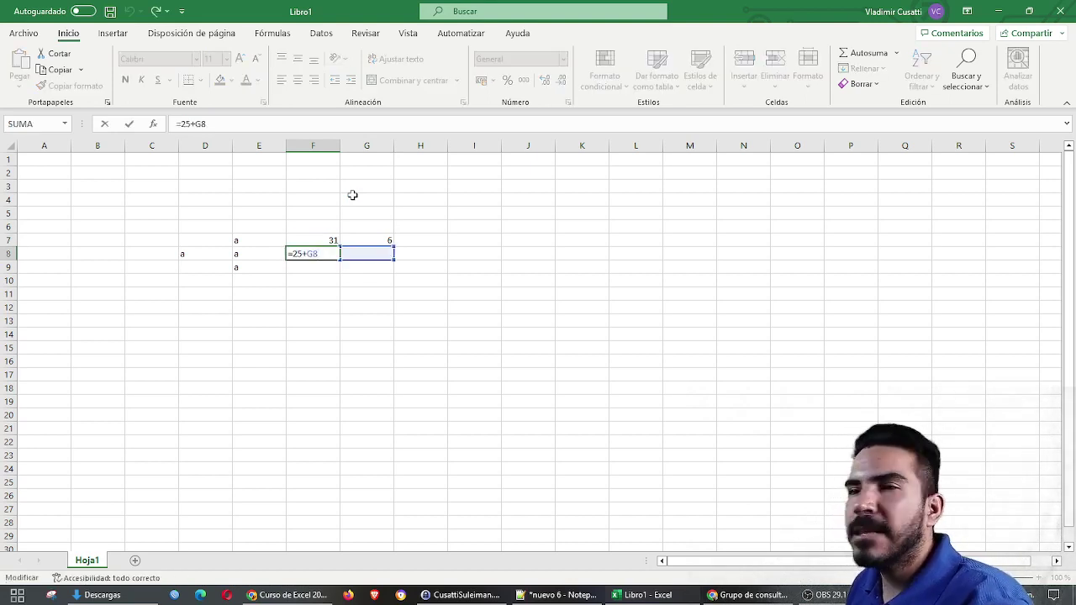
key(Escape)
Cut F7 and paste it into F8, confirming it still references G7
key(Up)
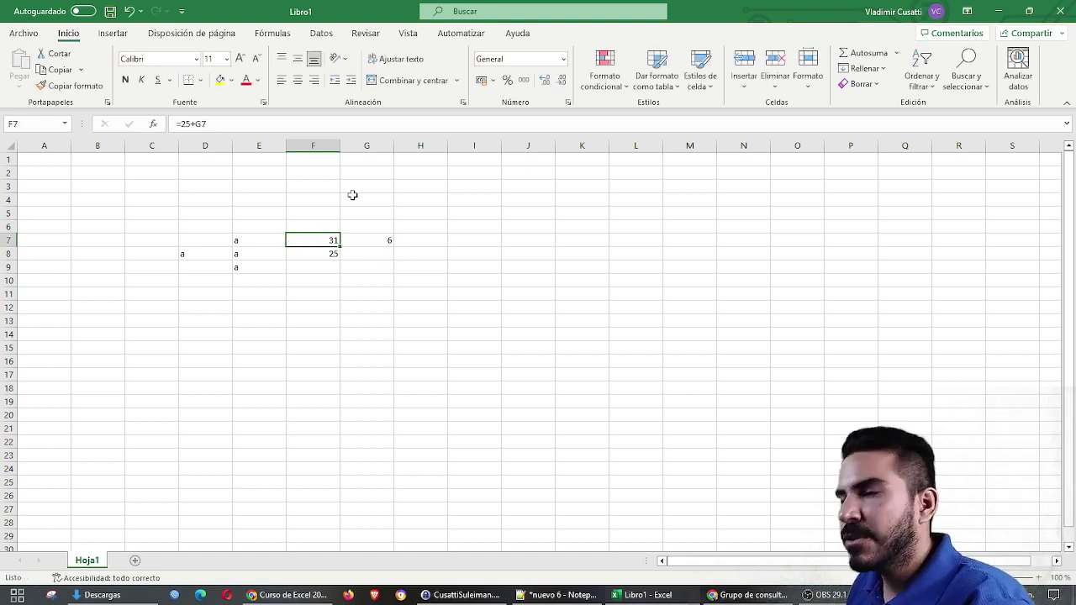
key(ctrl+x)
key(Down)
key(ctrl+v)
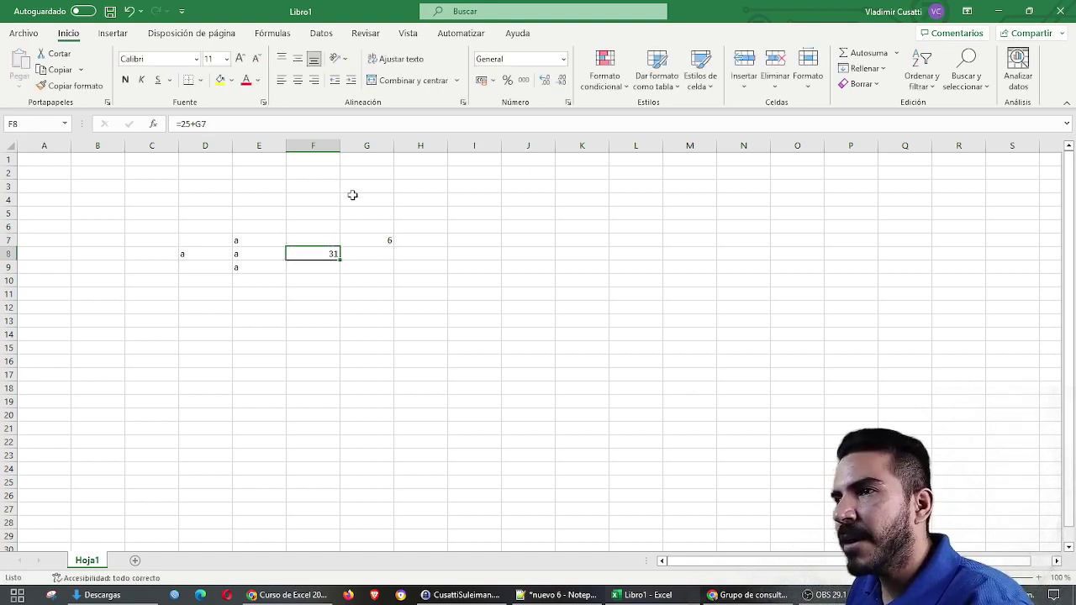
key(F2)
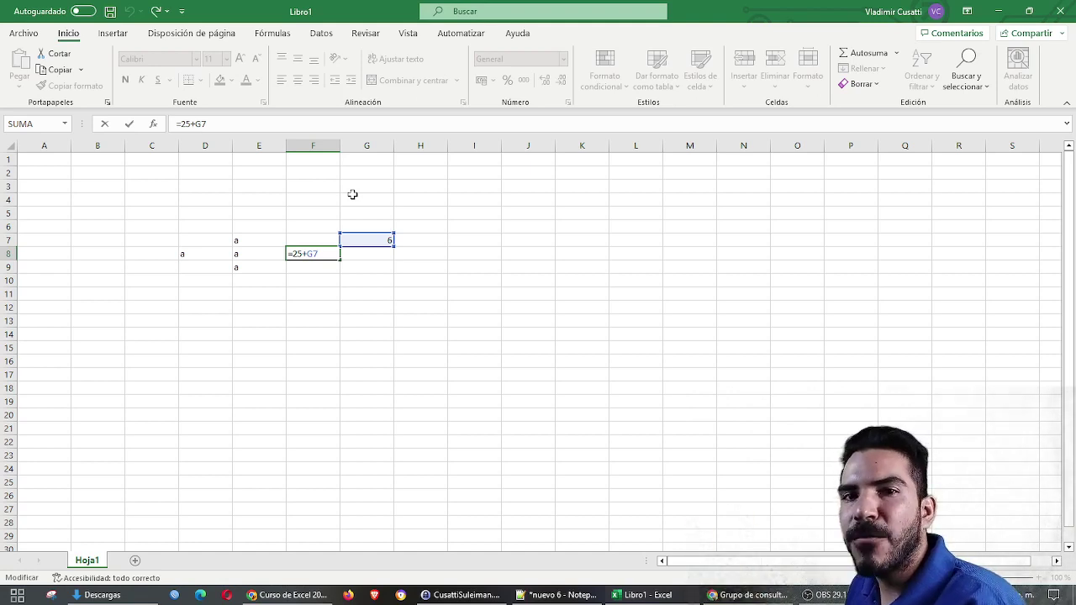
key(ctrl+Return)
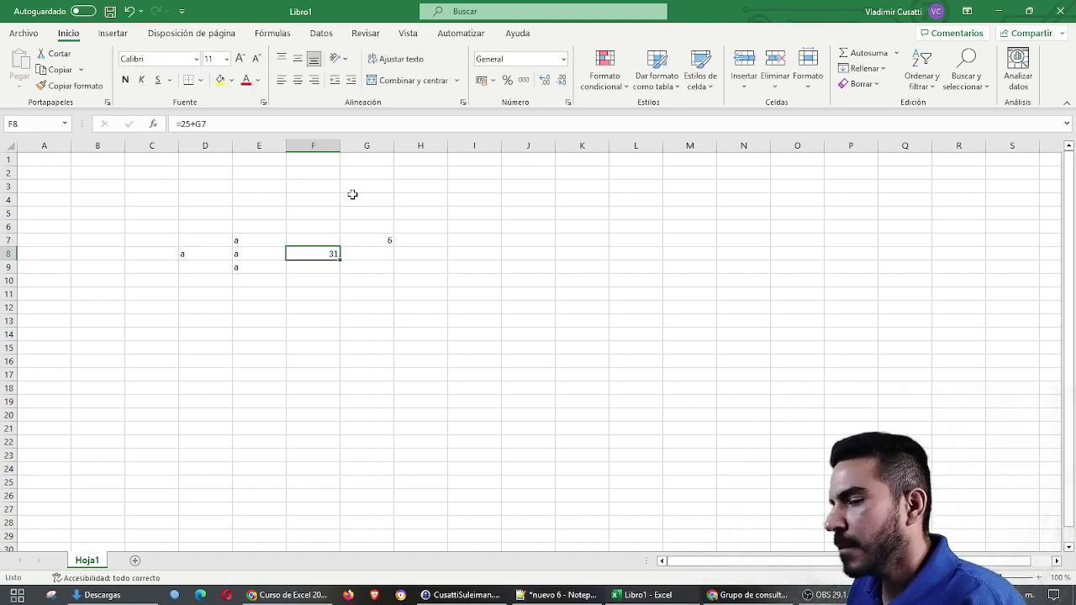
key(ctrl+x)
key(Up)
key(ctrl+v)
key(ctrl+c)
key(Down)
key(ctrl+v)
key(ctrl+z)
key(ctrl+z)
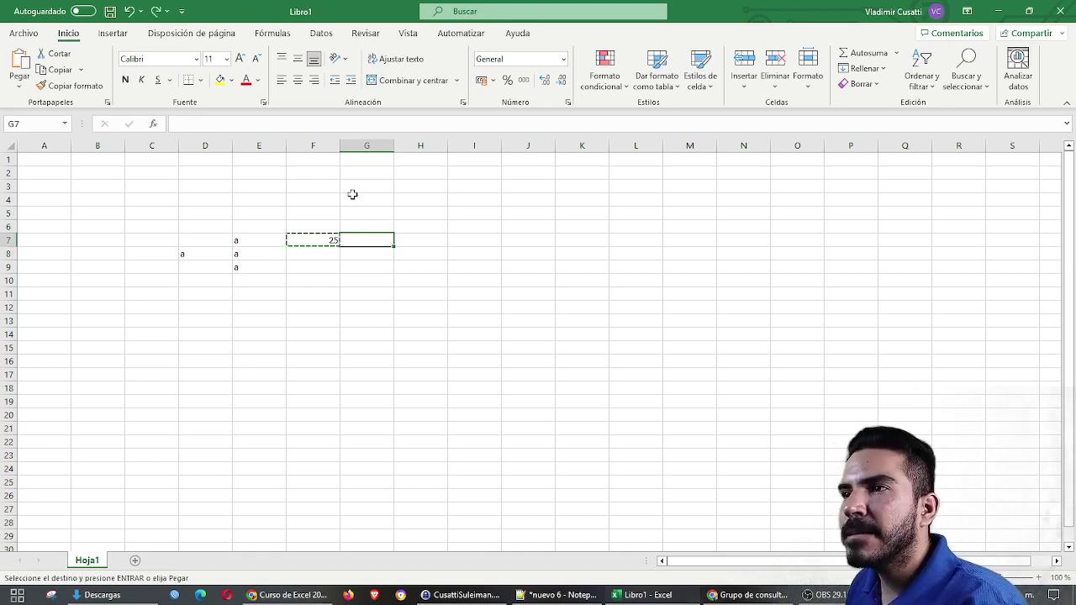
key(ctrl+z)
key(ctrl+z)
key(ctrl+y)
key(ctrl+y)
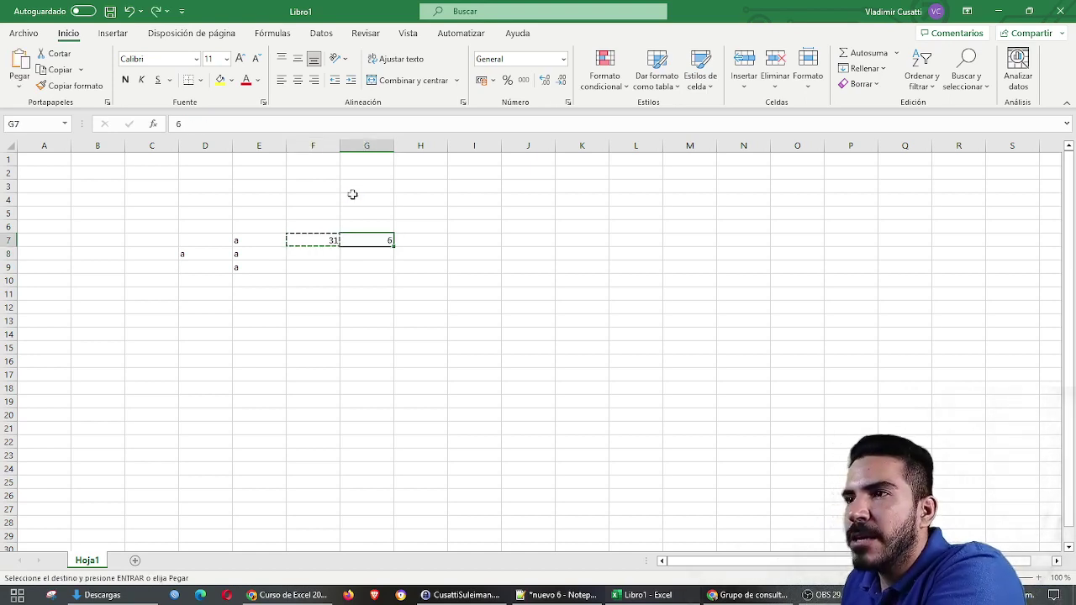
key(ctrl+y)
key(ctrl+y)
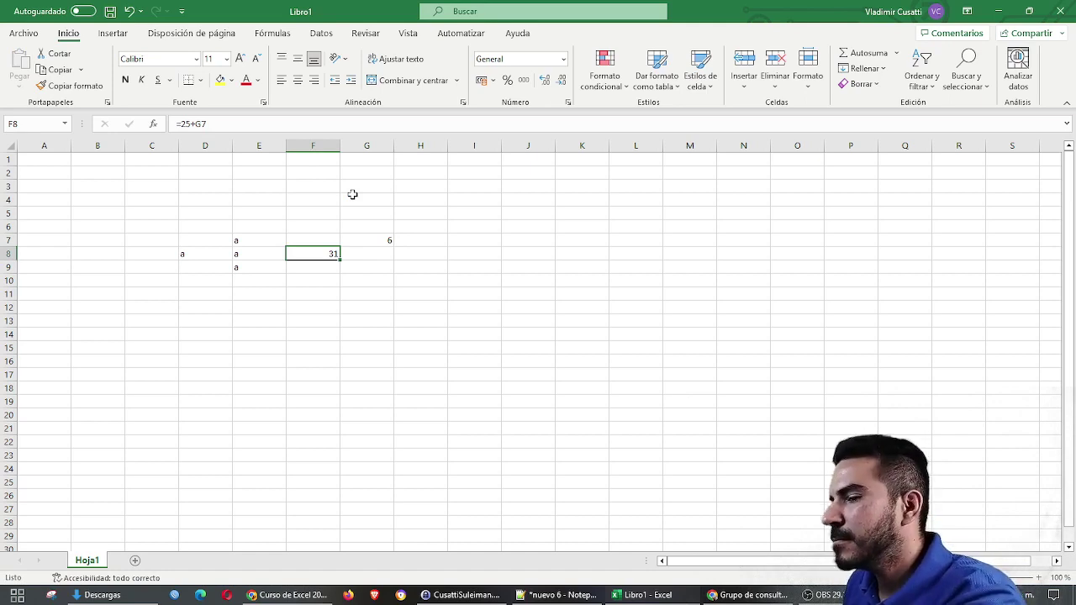
key(F2)
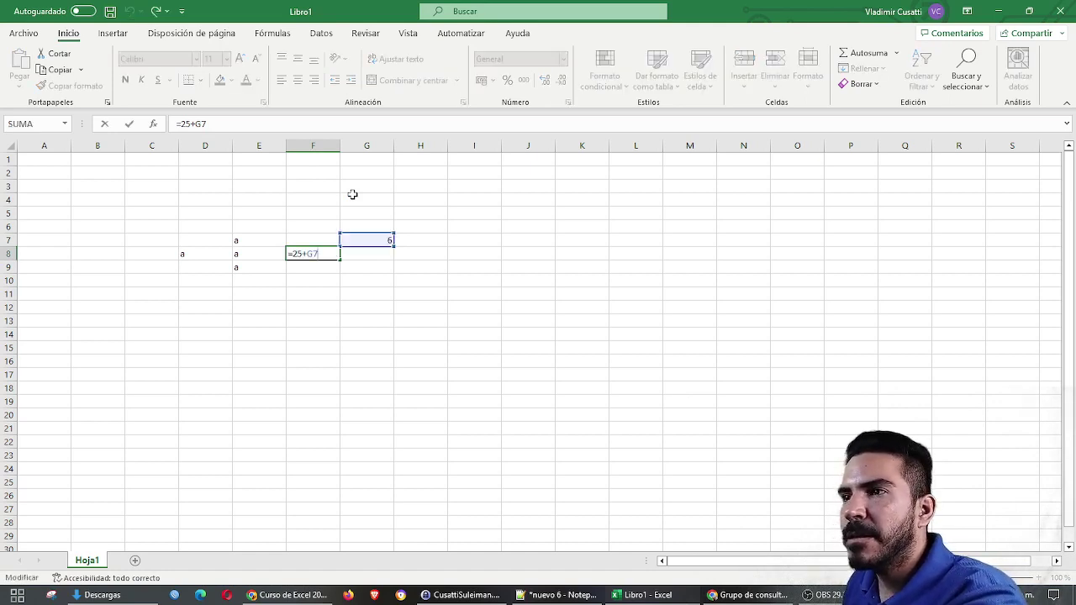
key(Escape)
key(Right)
key(Up)
key(Right)
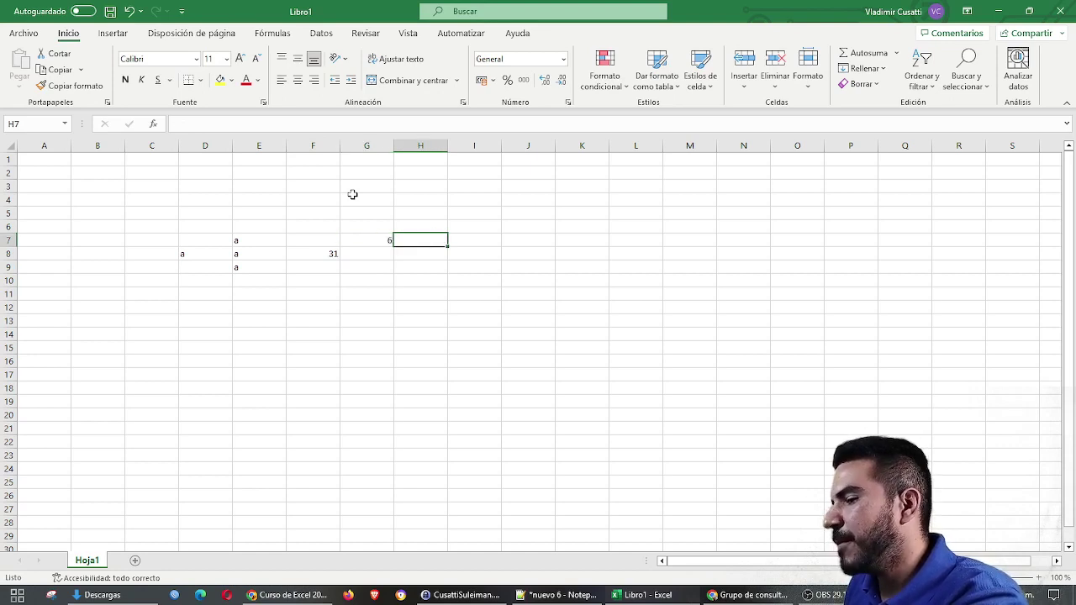
key(Left)
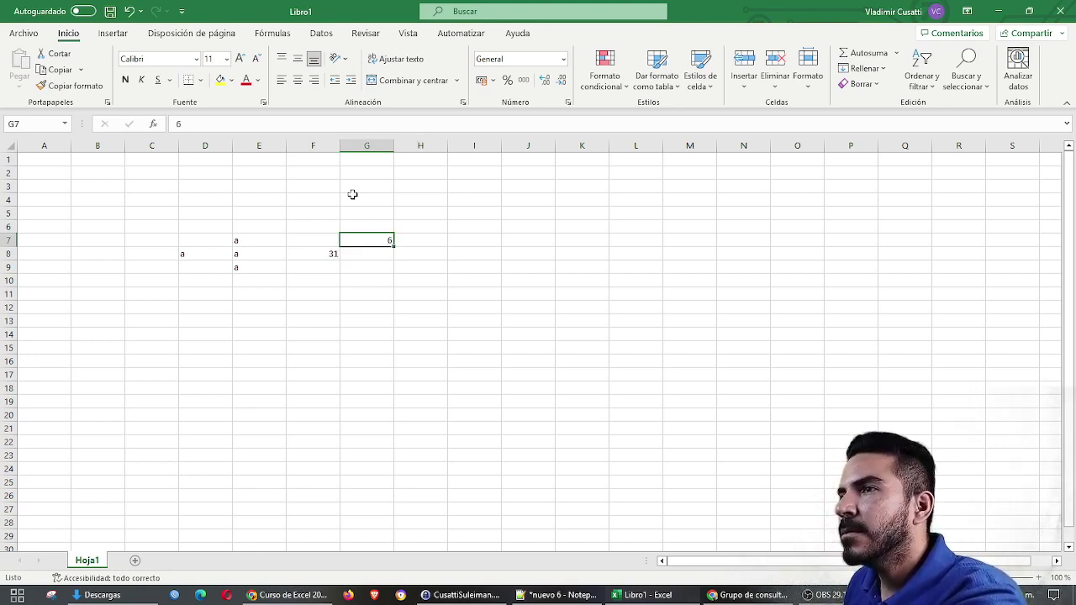
key(Left)
key(ctrl+c)
key(Right)
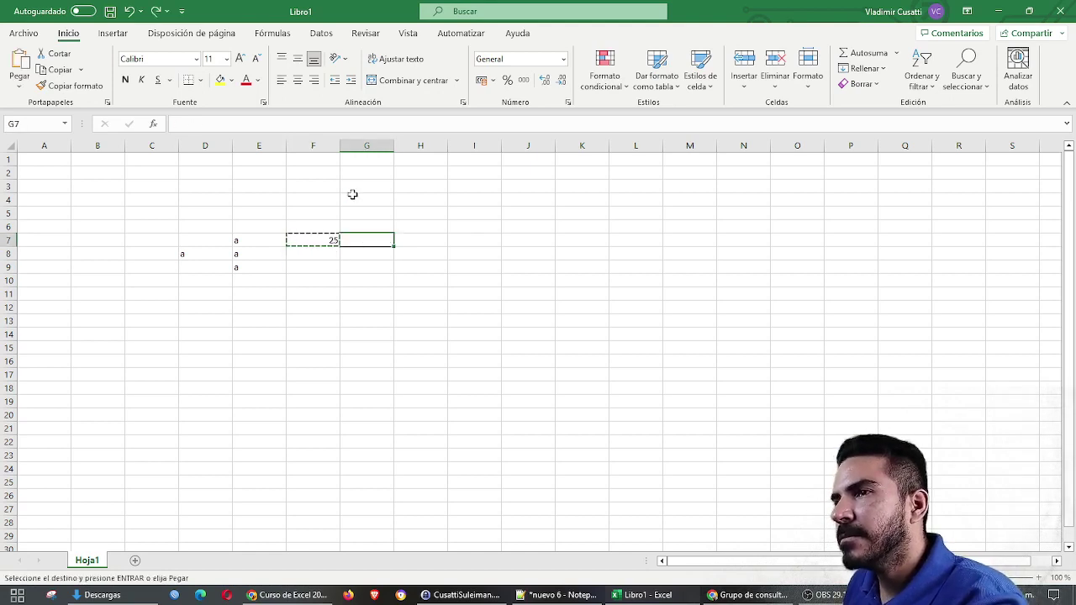
key(Left)
key(Down)
key(Escape)
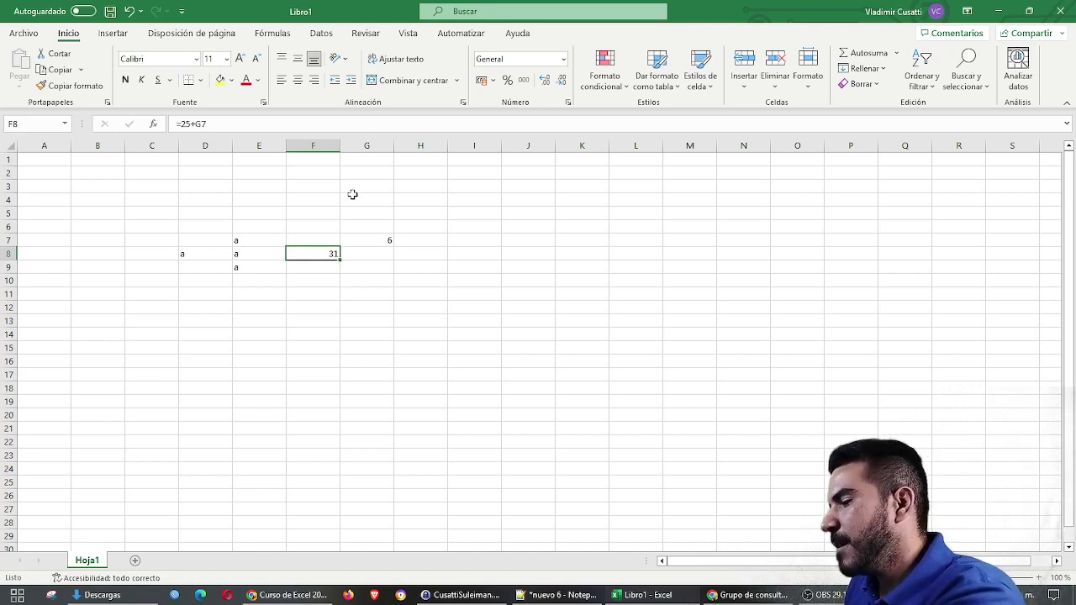
key(alt)
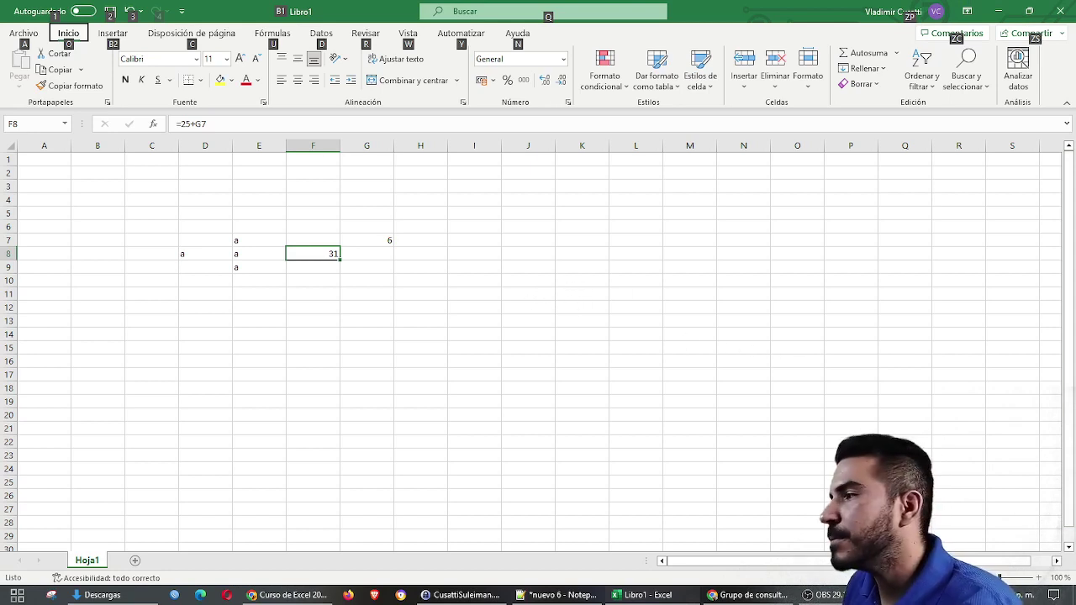
Fill the empty D7 down over D8:D9 to clear the stray 'a'
key(Escape)
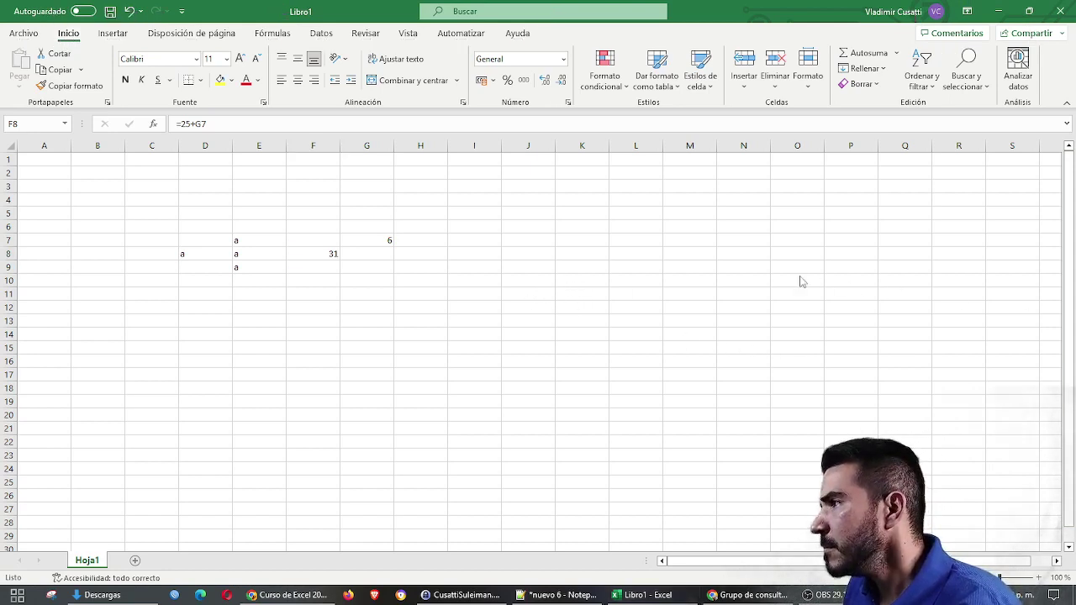
key(Escape)
key(Left)
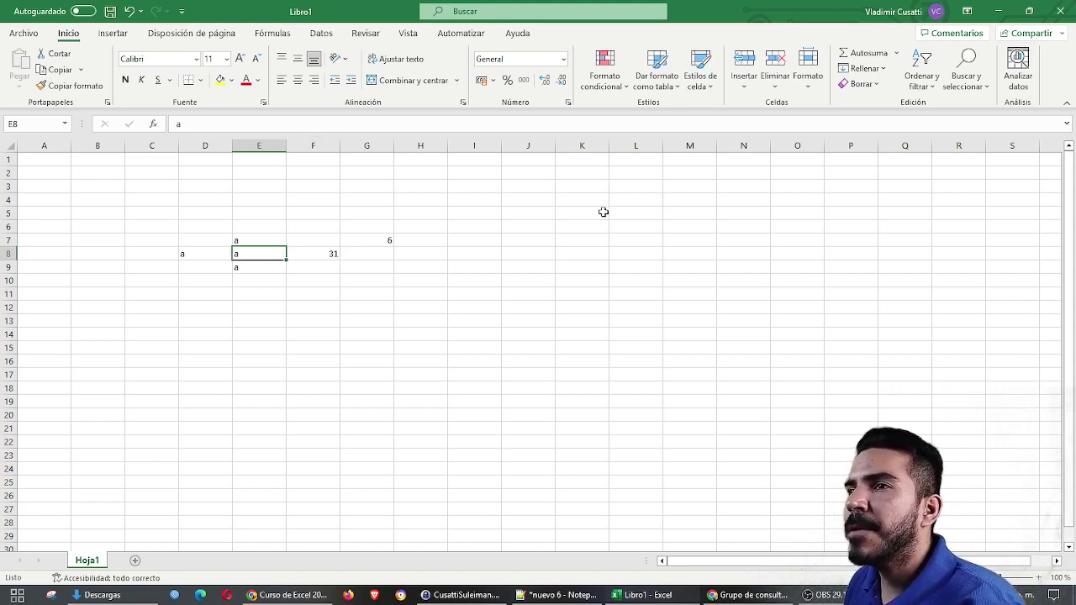
key(Left)
key(Up)
key(shift+Down)
key(shift+Down)
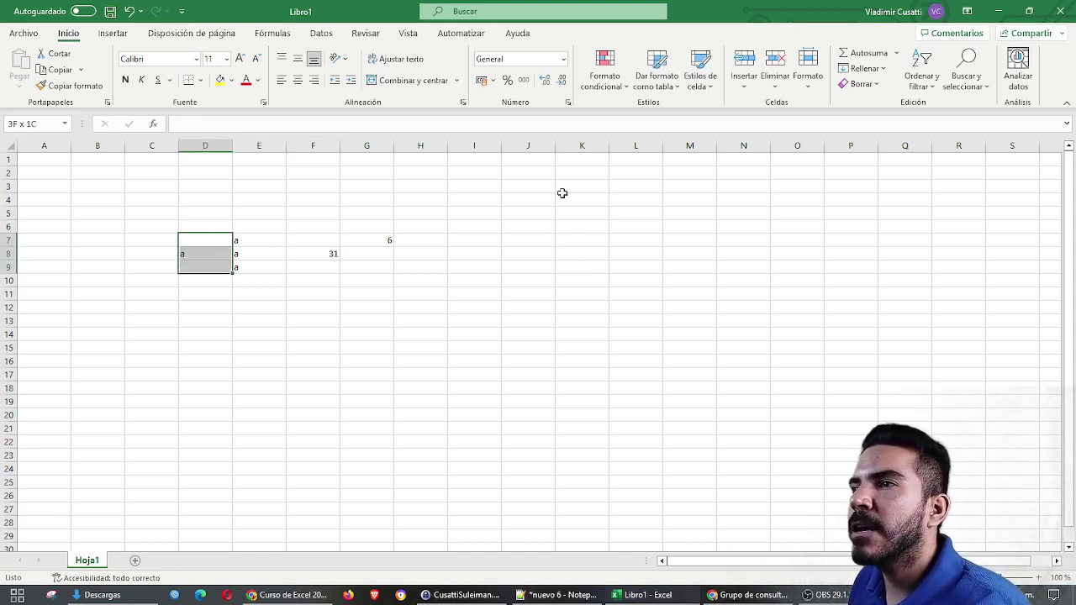
click(874, 78)
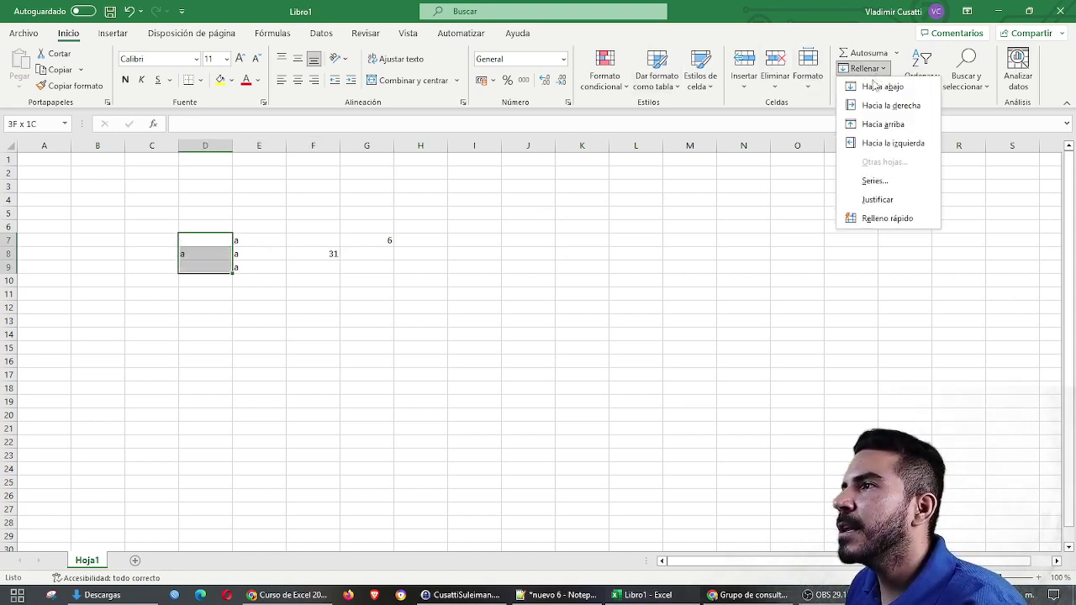
click(874, 87)
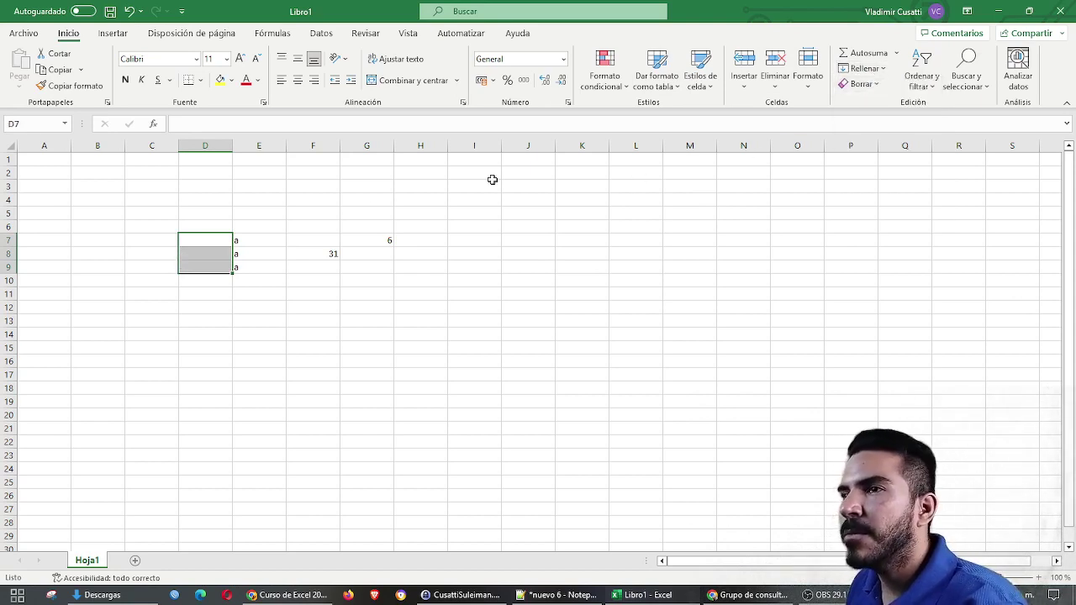
Enter 4 in D7 and 6 in D8
click(224, 242)
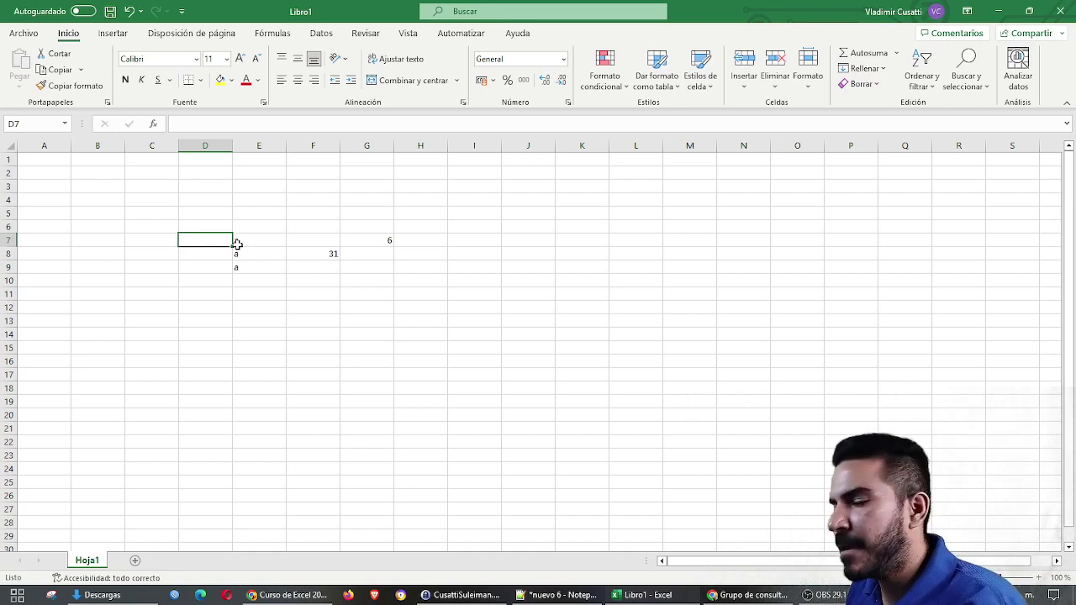
text(4)
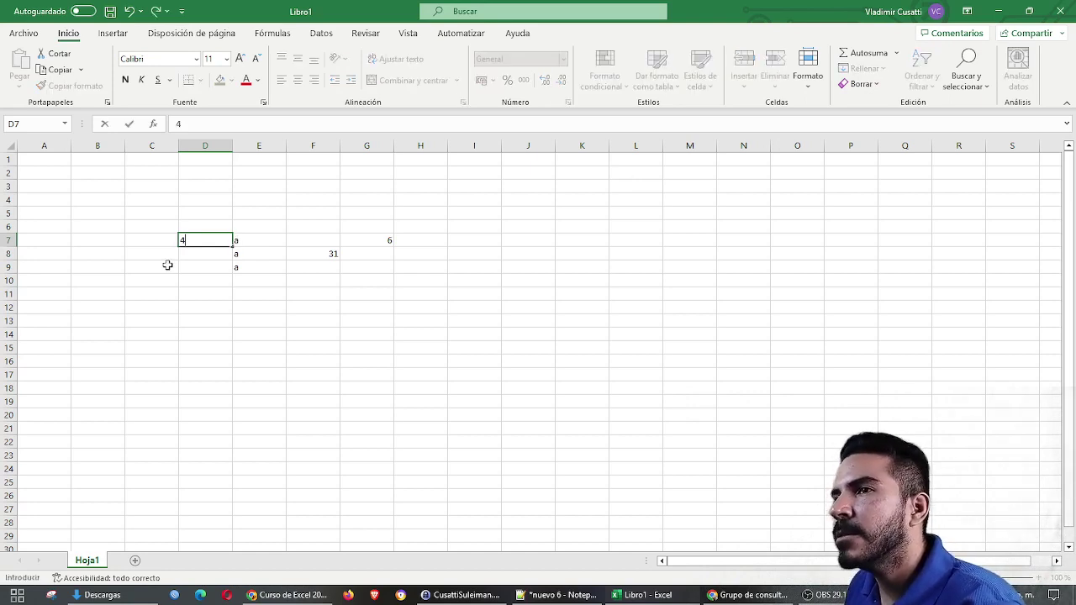
click(191, 250)
text(6)
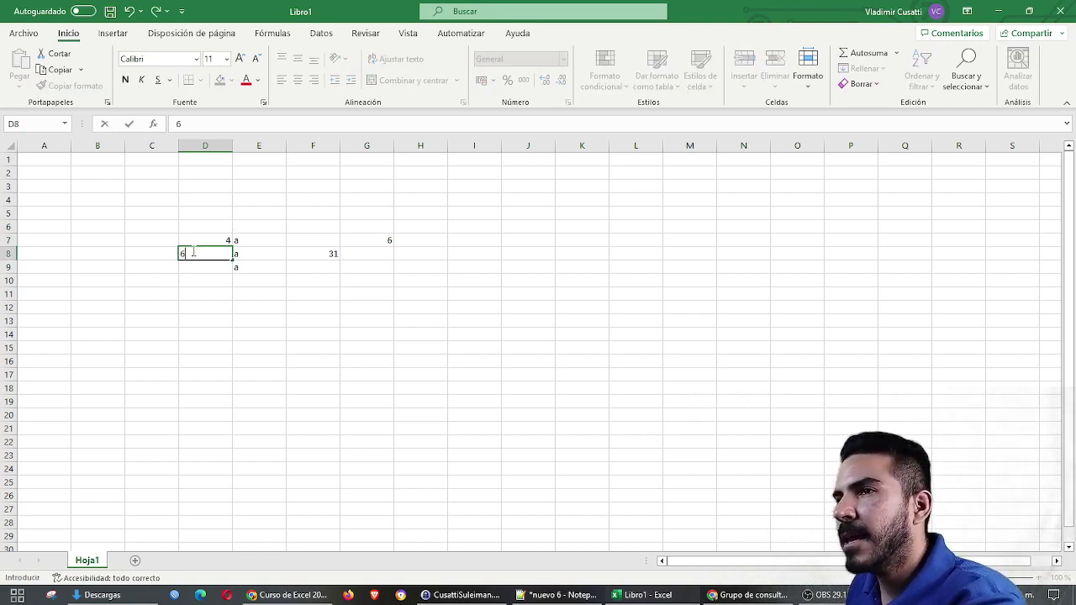
click(252, 250)
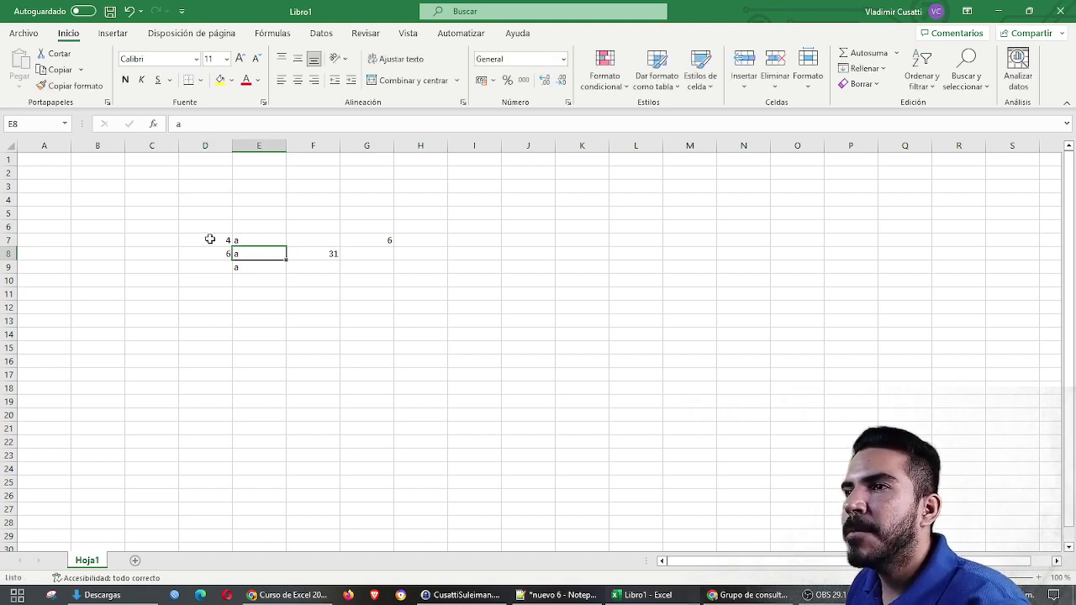
Fill 4 down through D7:D18, then undo the fill
drag(210, 239, 216, 388)
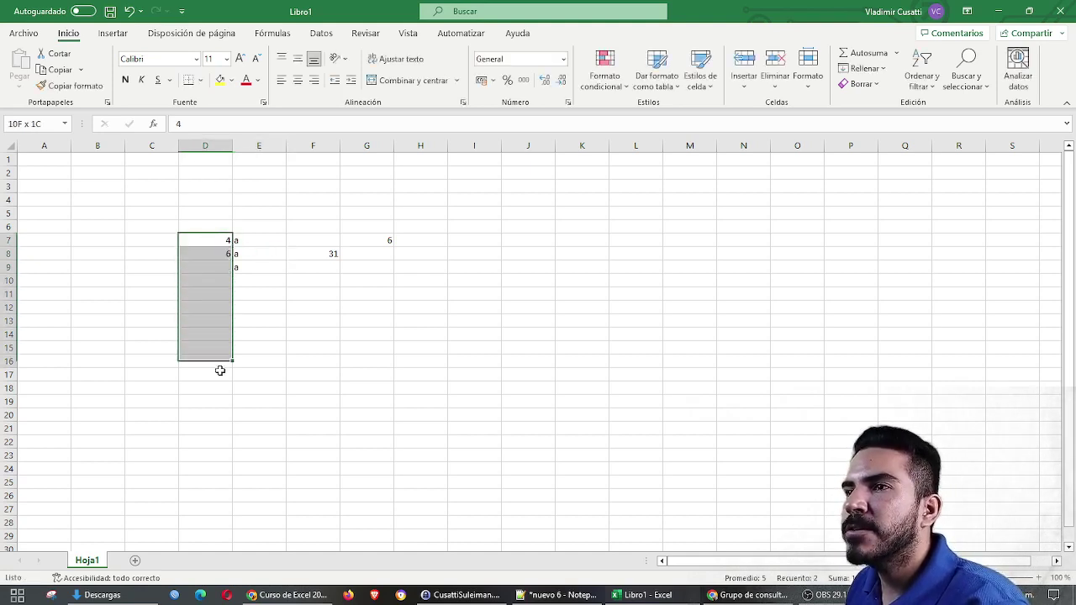
click(863, 68)
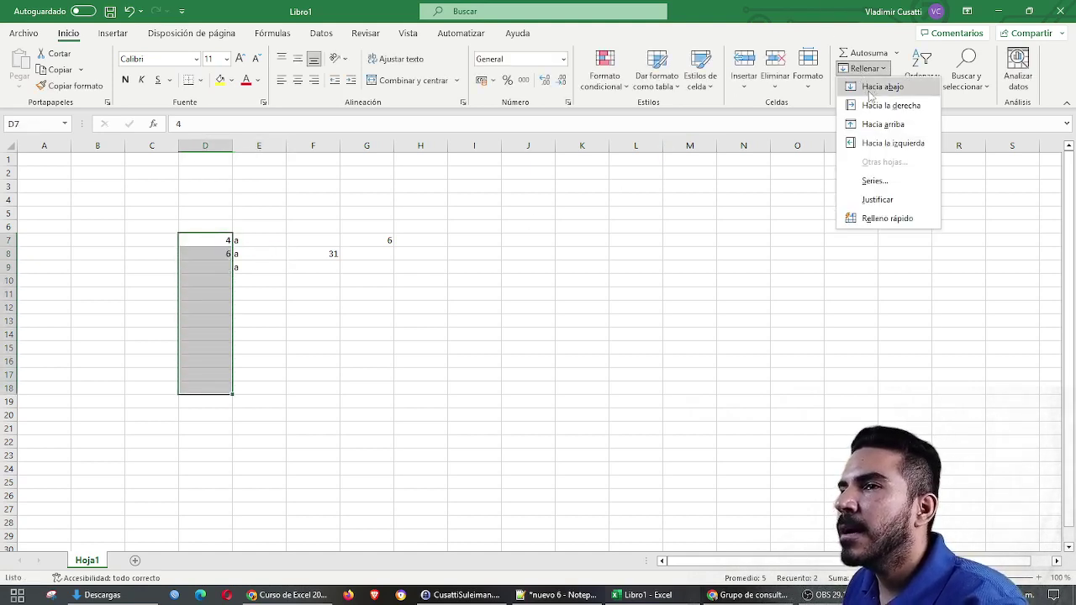
click(870, 90)
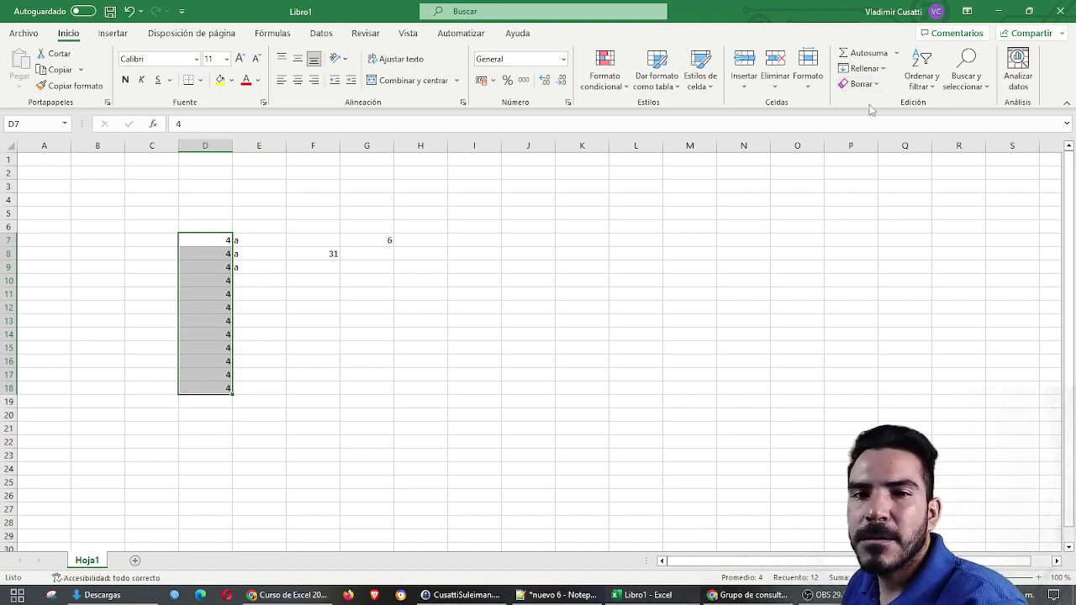
click(224, 239)
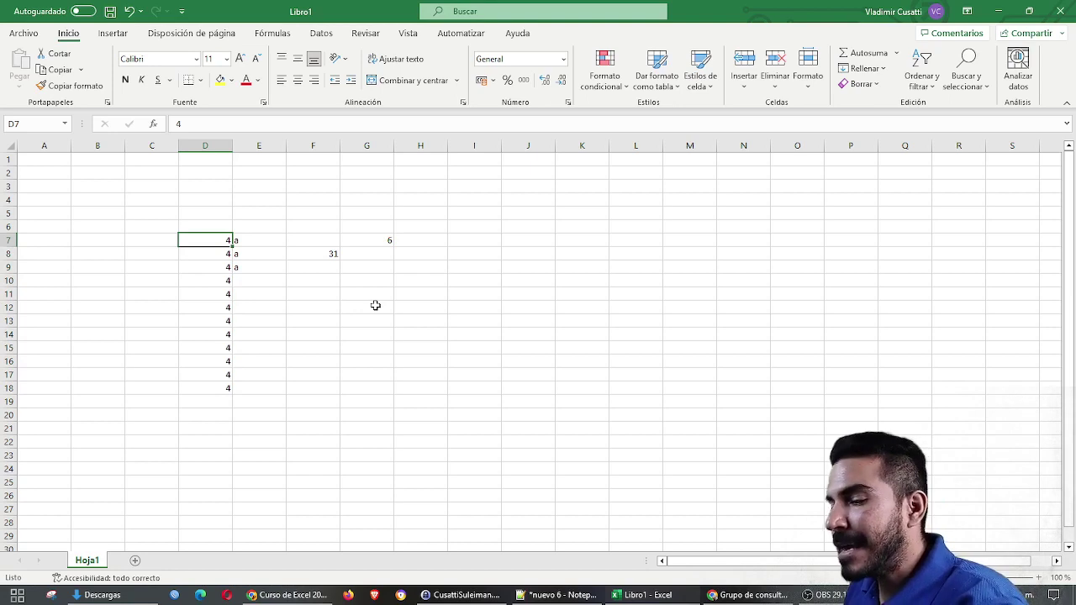
key(ctrl+e)
key(ctrl+z)
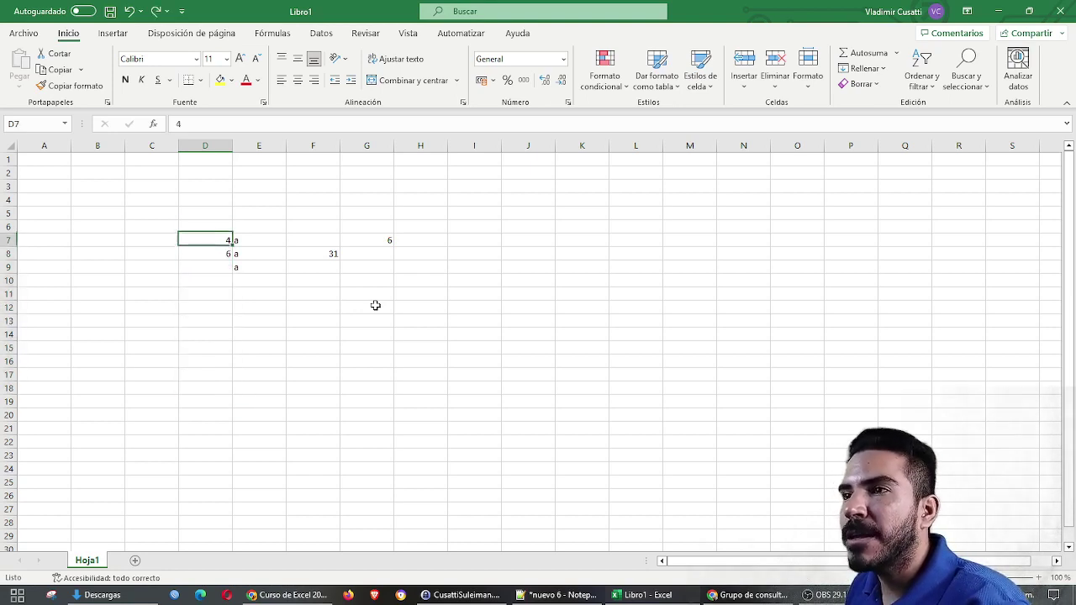
Drag the fill handle from D7:D8 down to D23, making even numbers 4 through 36
key(shift+Down)
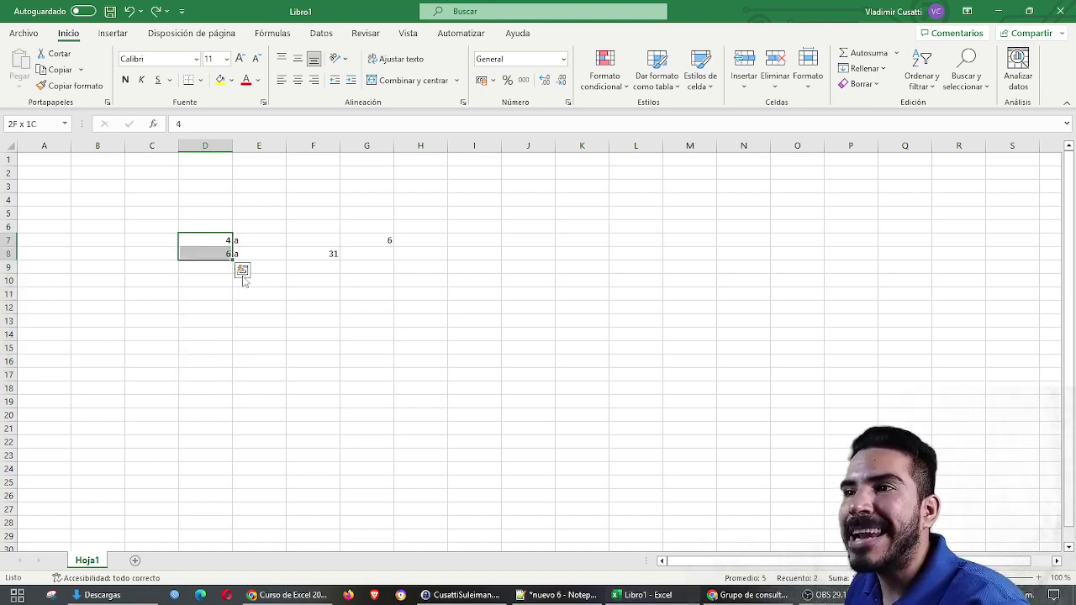
drag(233, 260, 229, 461)
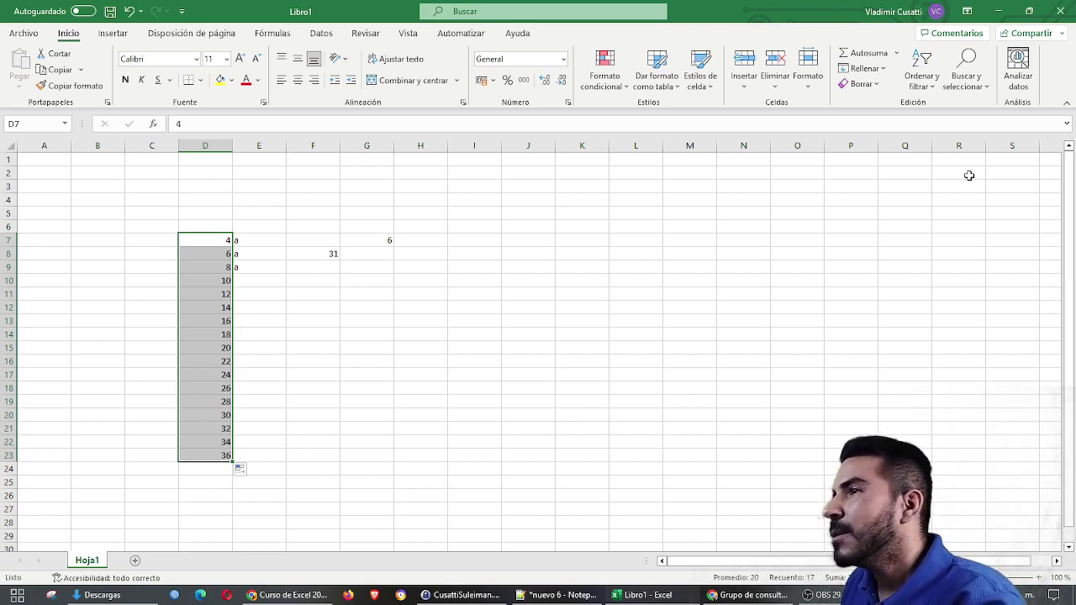
Sort column D largest to smallest, putting 36 at the top and 4 at the bottom
click(218, 147)
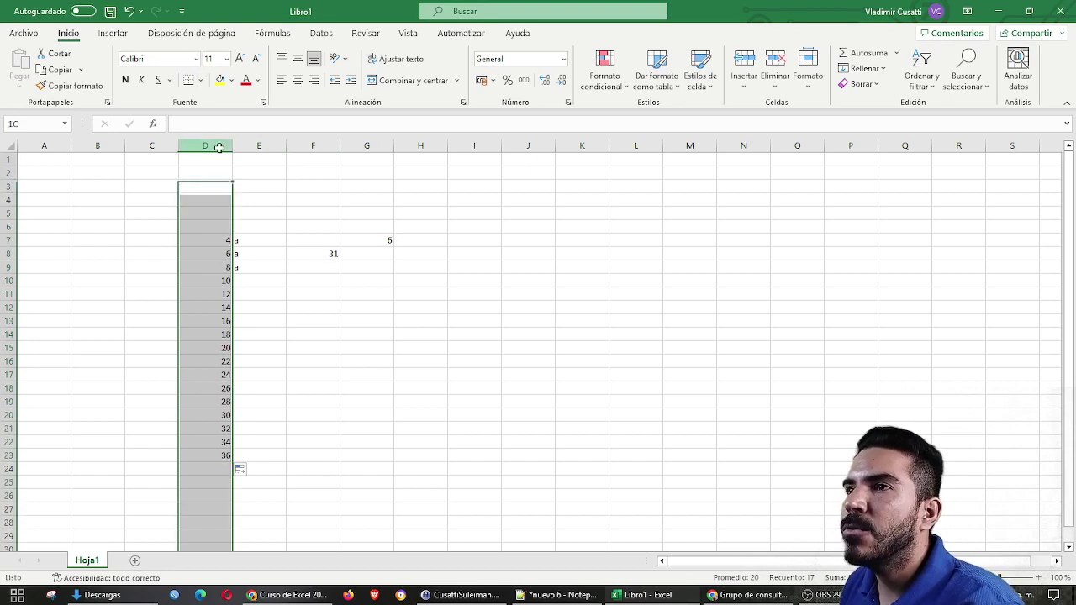
click(931, 81)
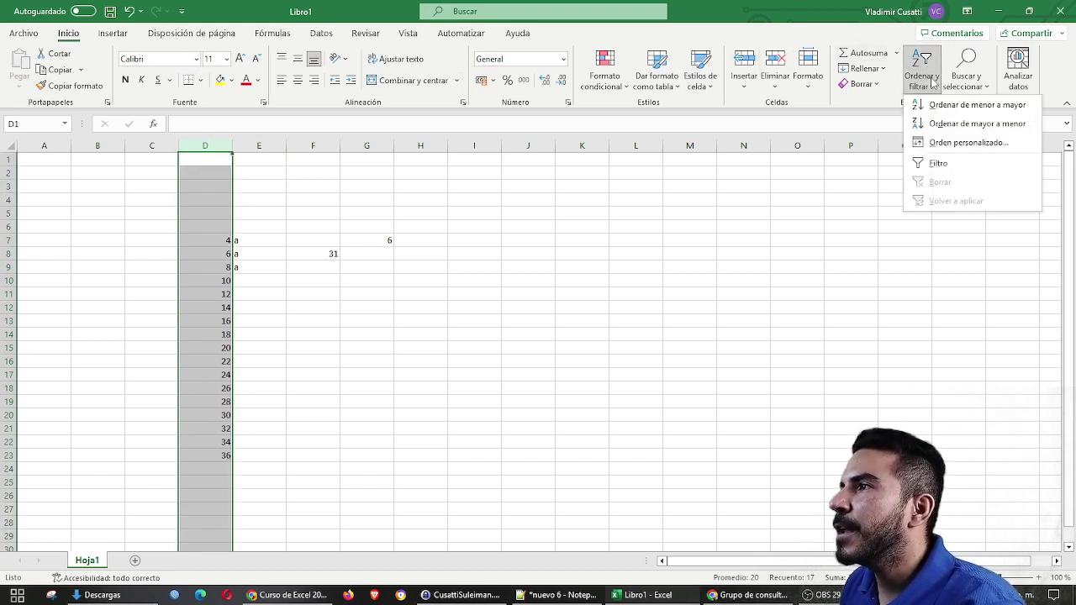
click(931, 123)
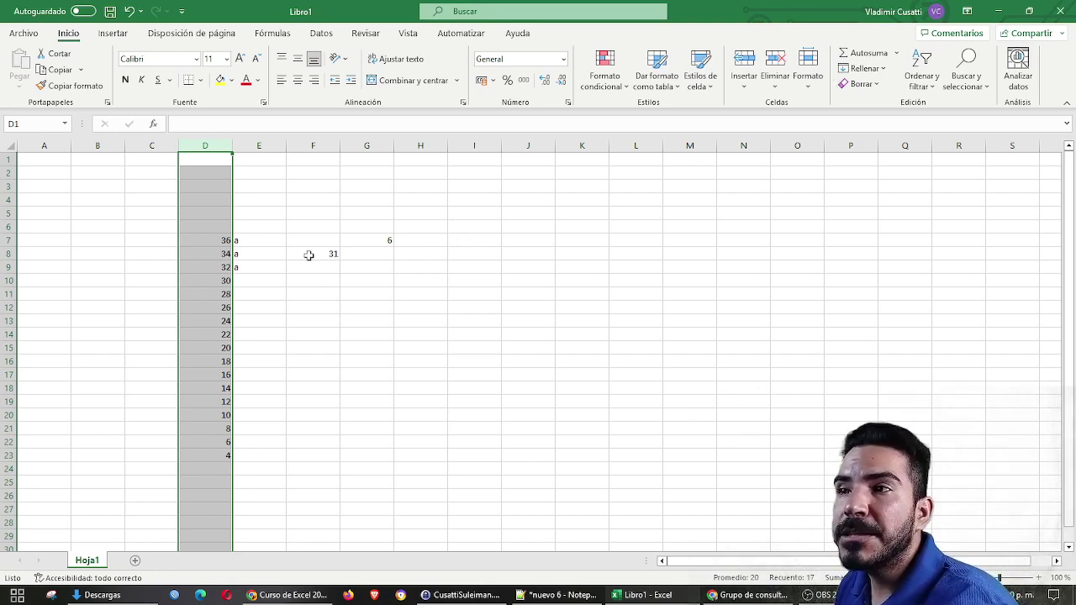
Move the list from D7:D23 up to D1:D17, running 36 down to 4
drag(211, 242, 213, 471)
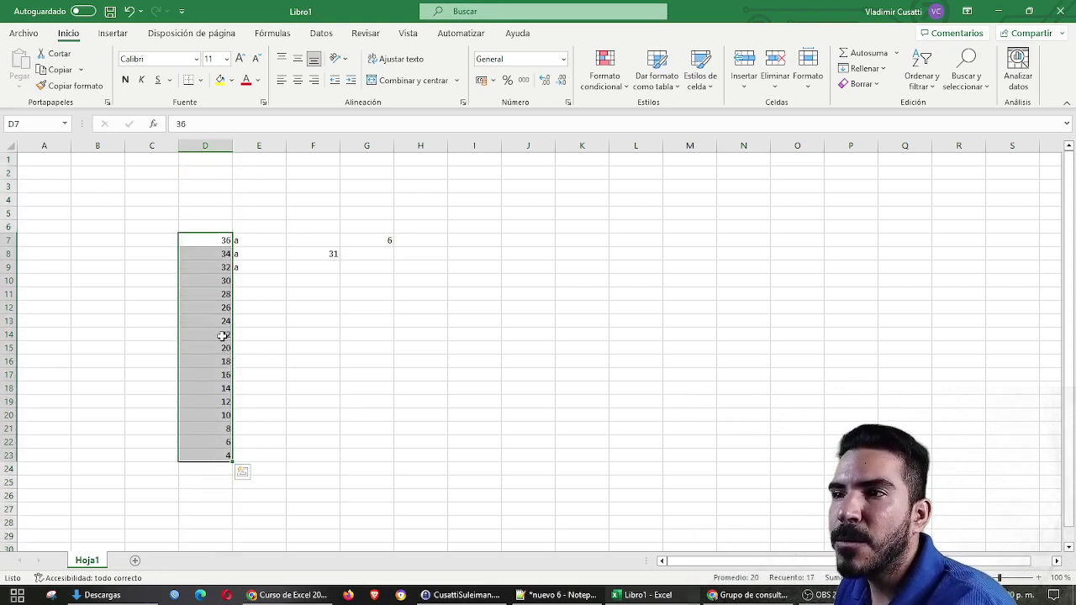
drag(220, 335, 252, 227)
click(218, 242)
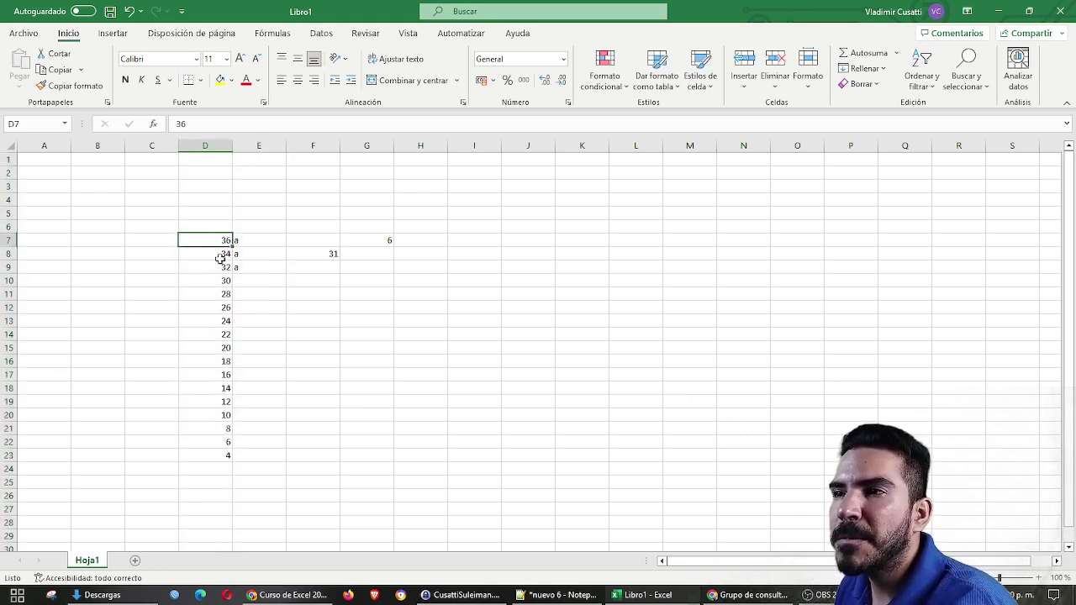
shift+click(215, 456)
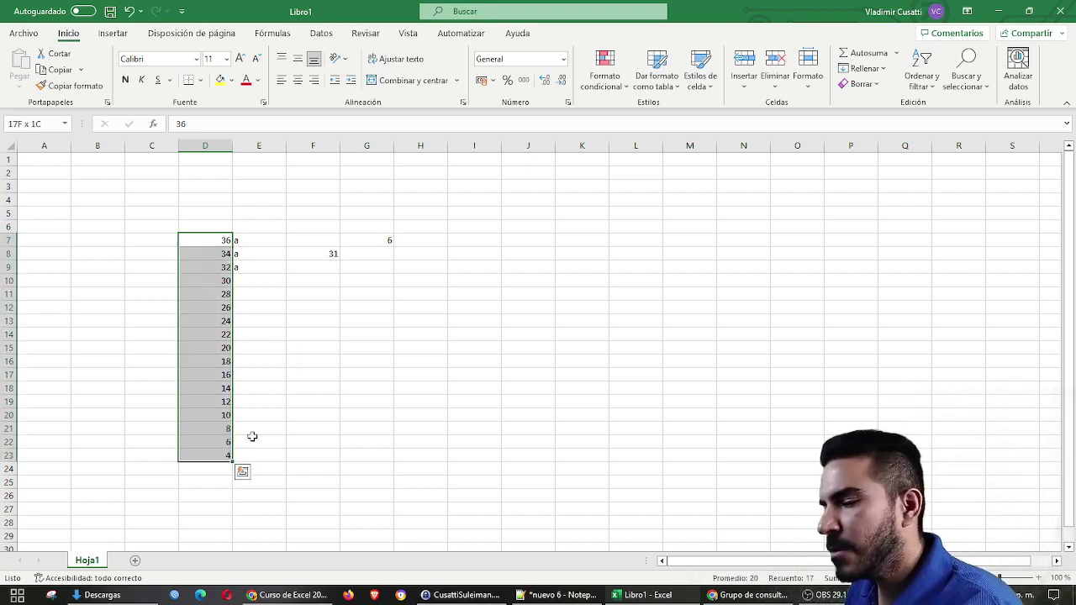
key(ctrl+c)
key(Up)
key(Up)
key(Up)
key(Up)
key(Up)
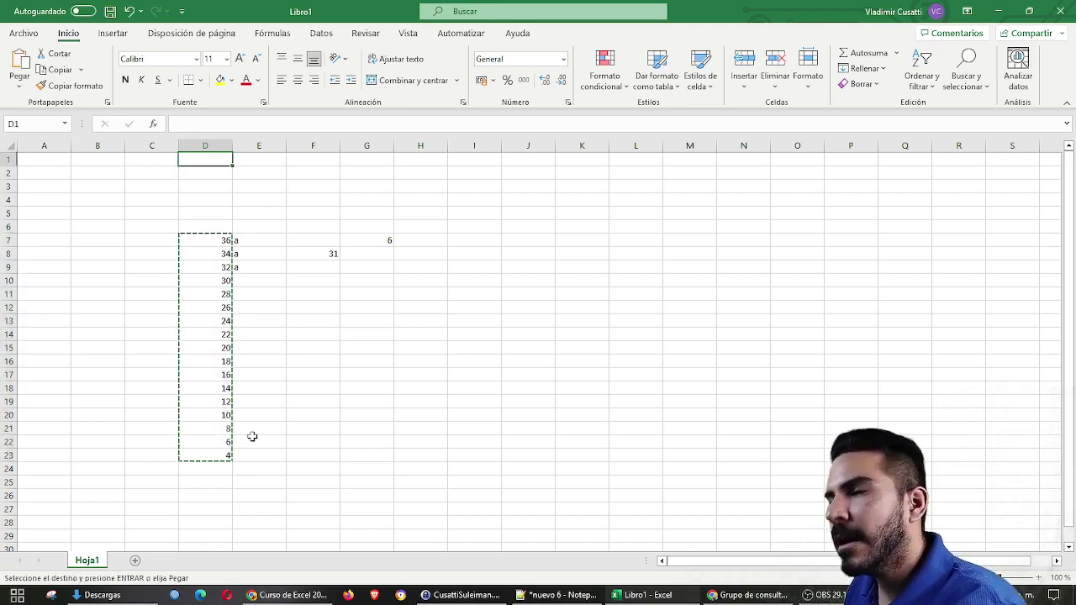
key(Return)
click(356, 389)
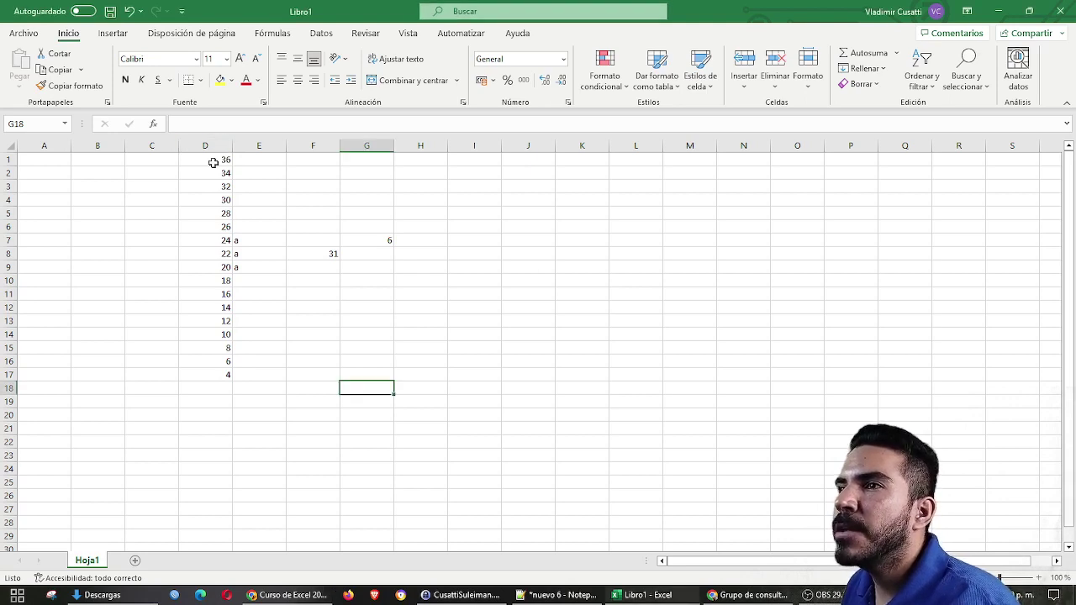
click(217, 159)
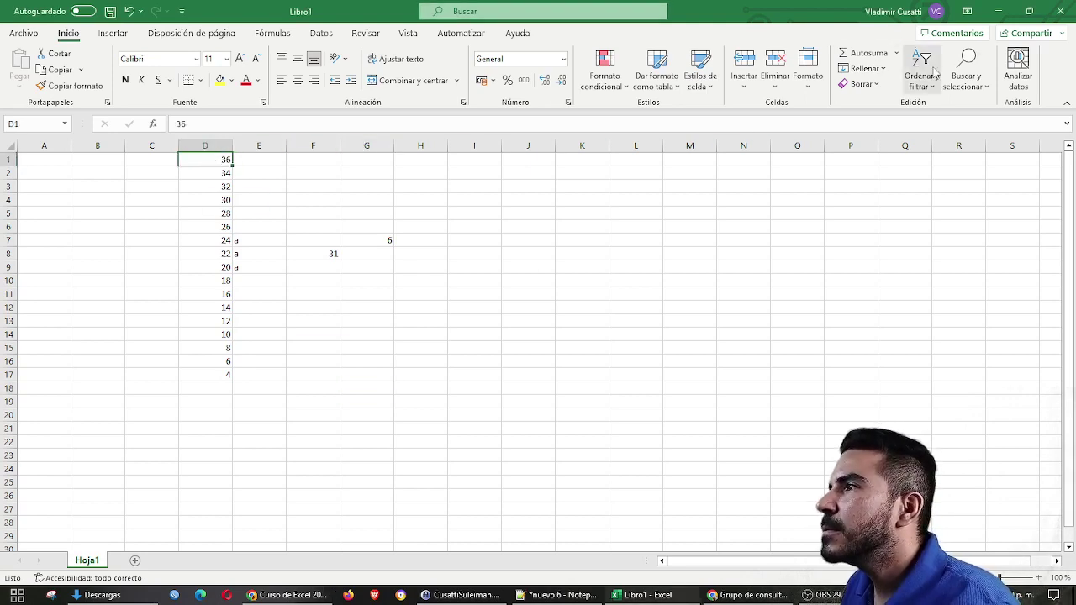
click(319, 37)
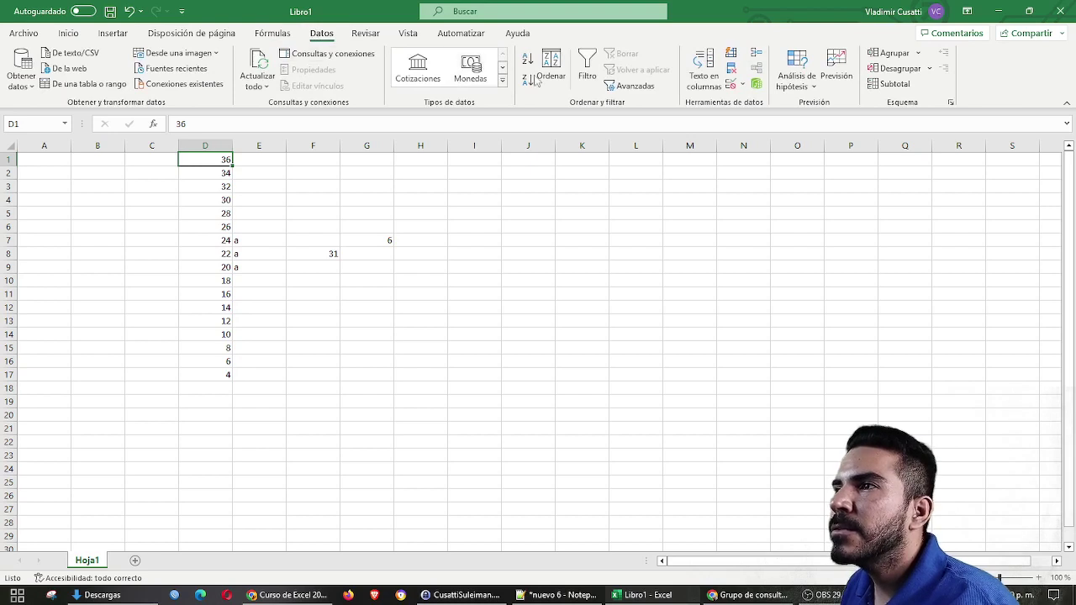
click(587, 64)
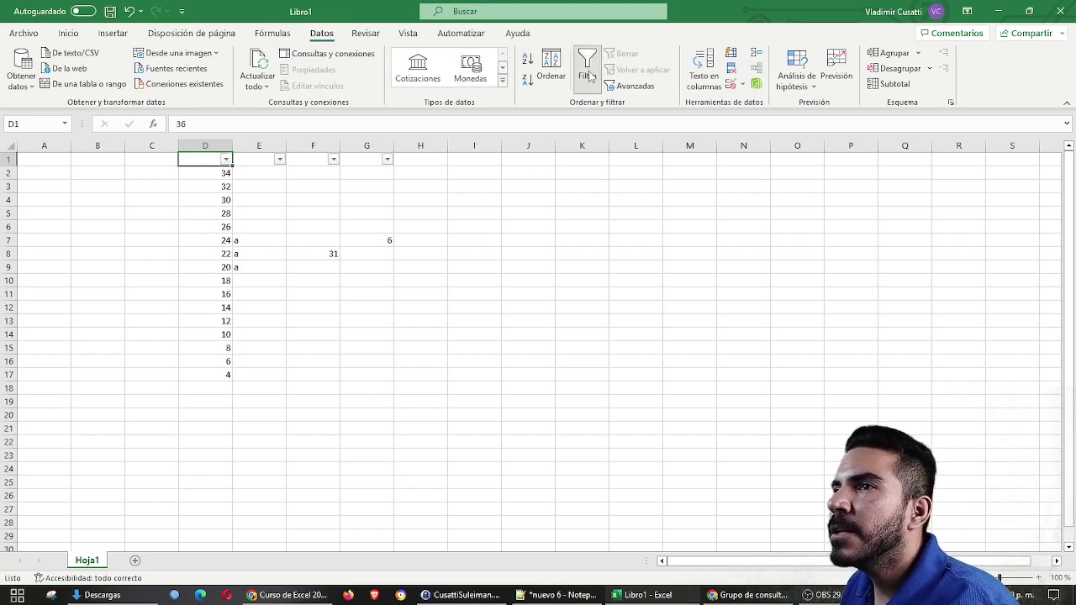
click(226, 160)
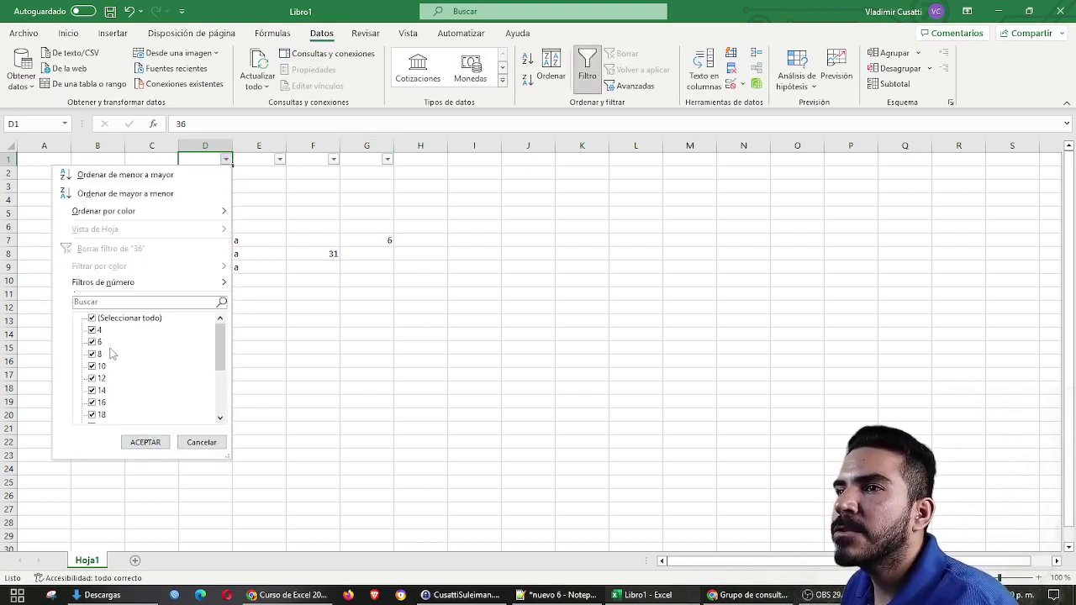
click(92, 318)
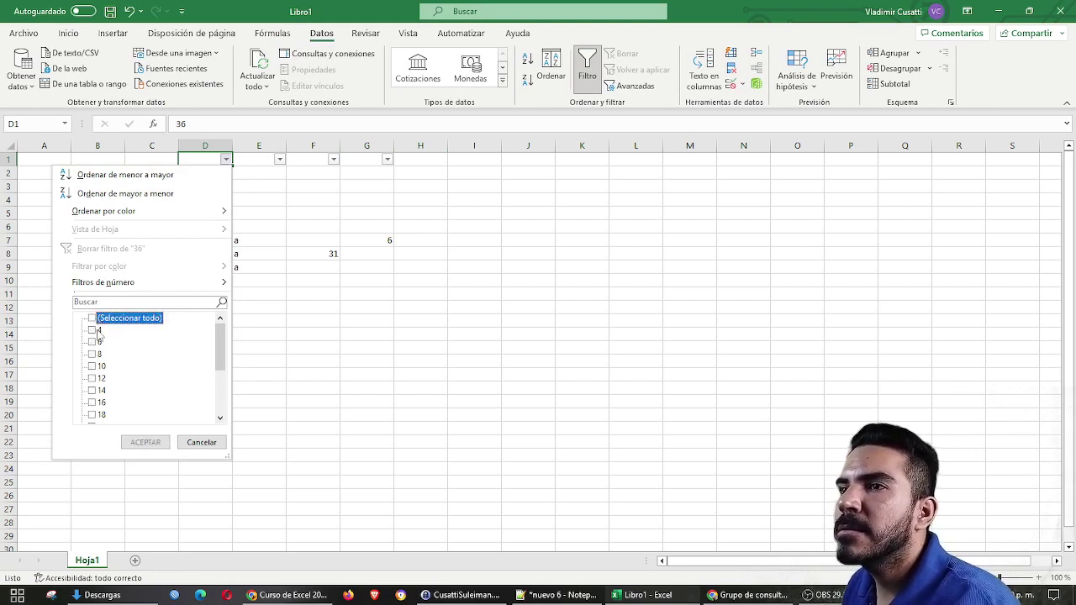
click(92, 354)
click(93, 366)
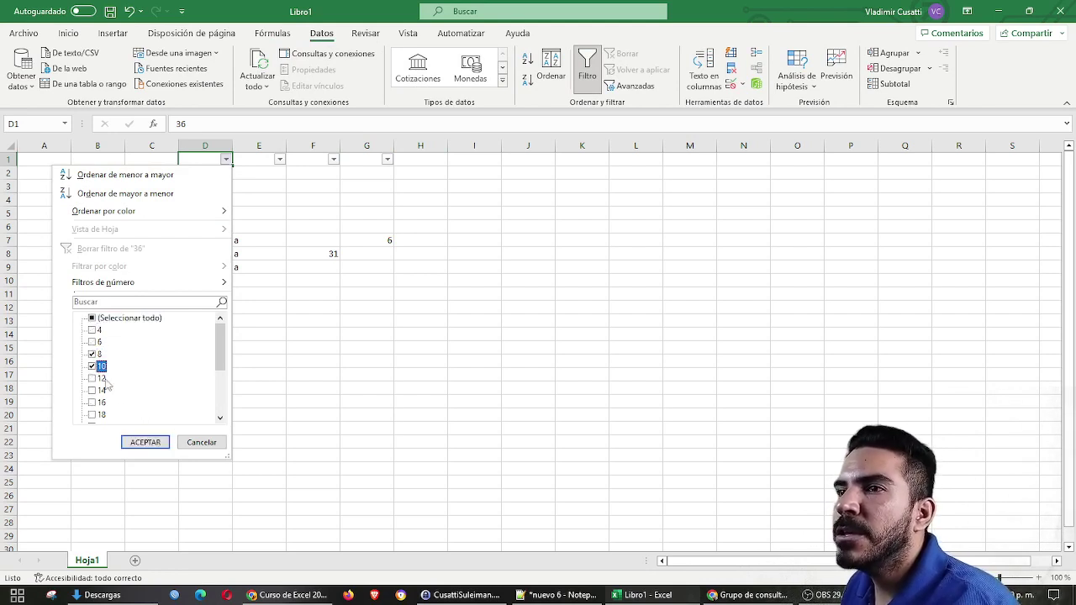
click(157, 441)
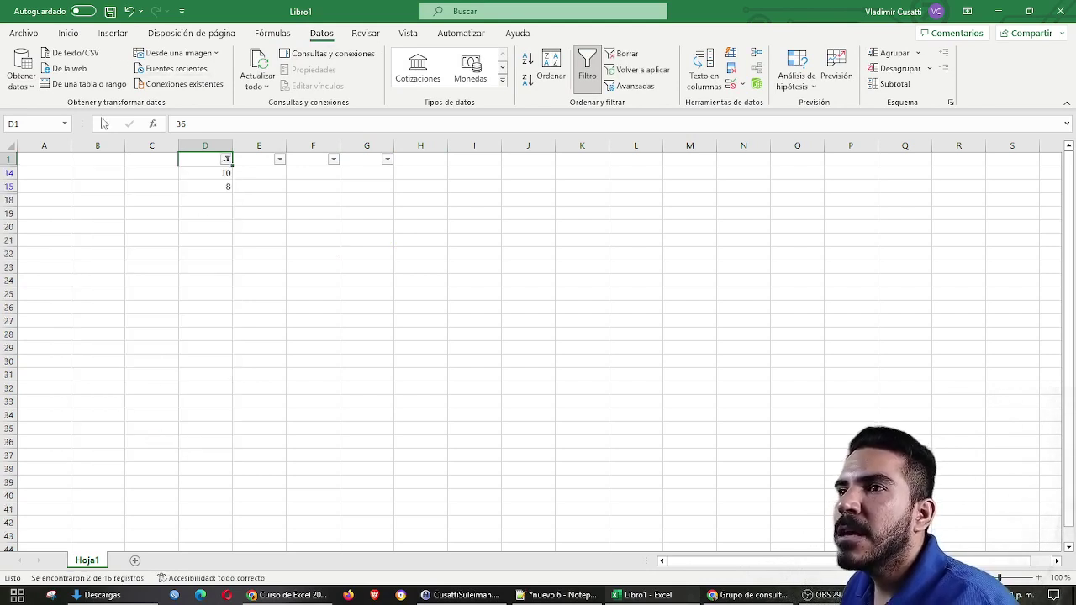
drag(203, 161, 392, 225)
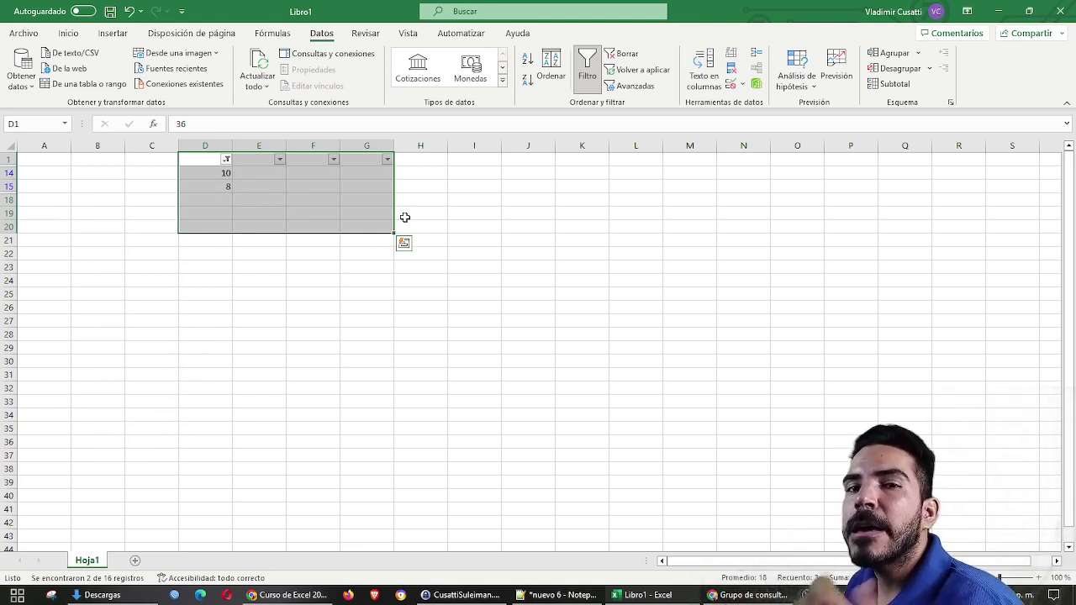
key(Escape)
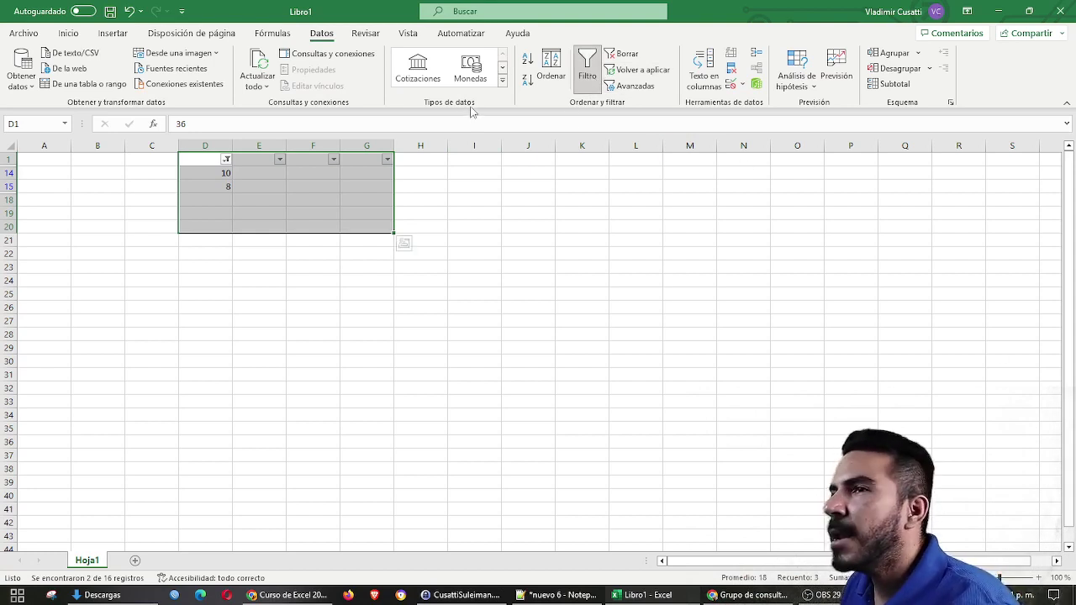
click(586, 74)
Start a SUMA formula in cell D18
click(225, 389)
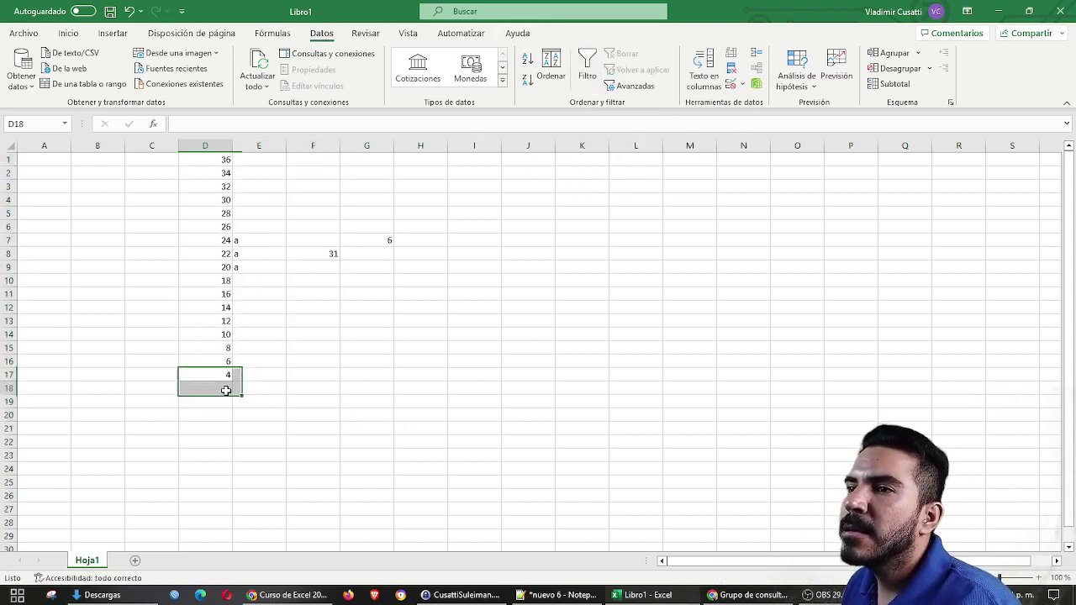
text(=)
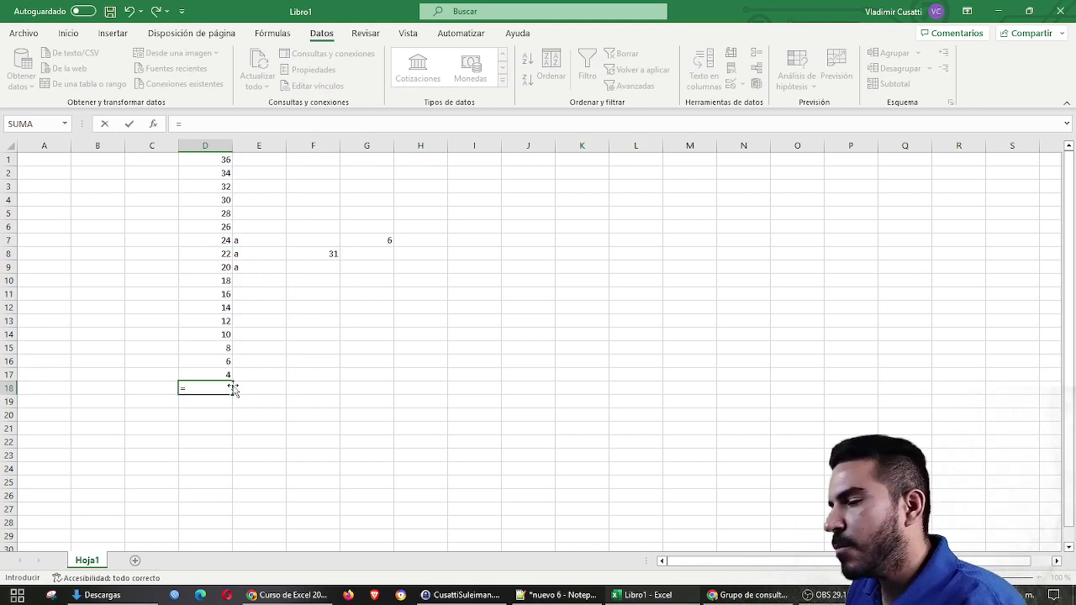
text(su)
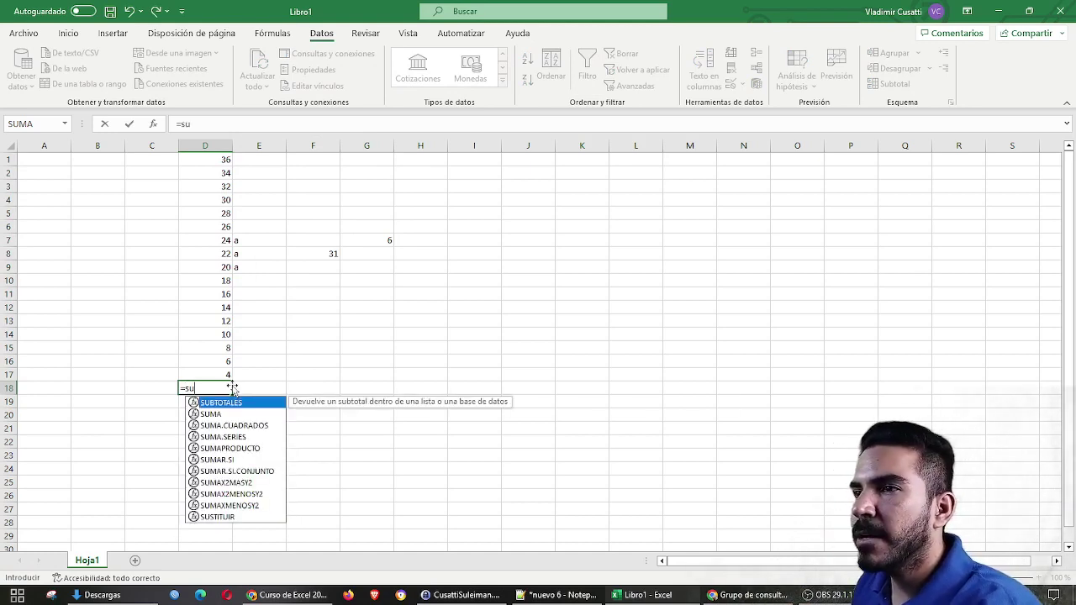
key(Down)
key(Return)
click(220, 388)
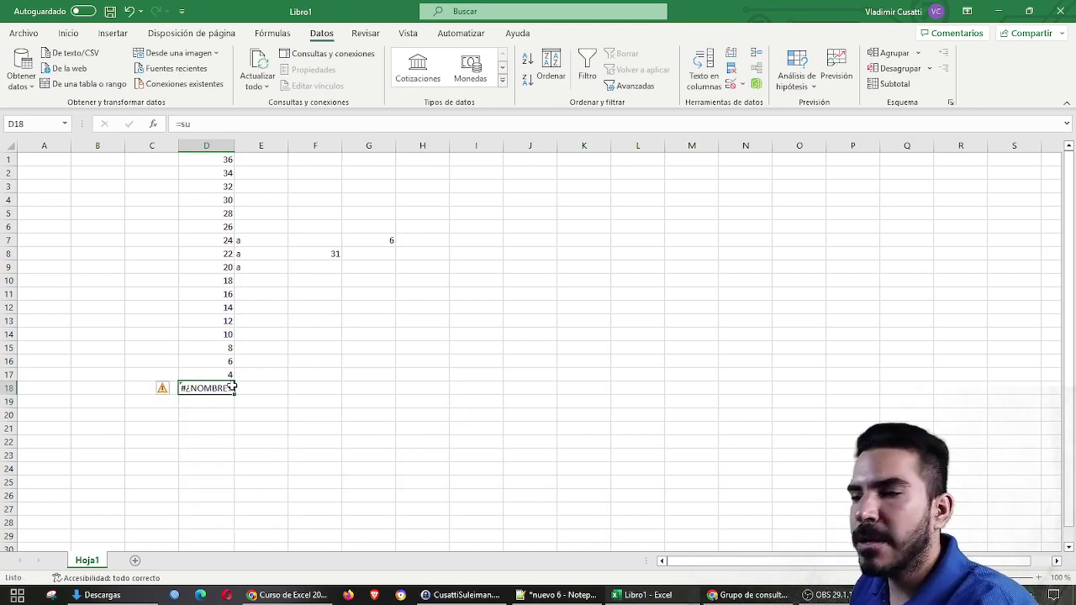
key(F2)
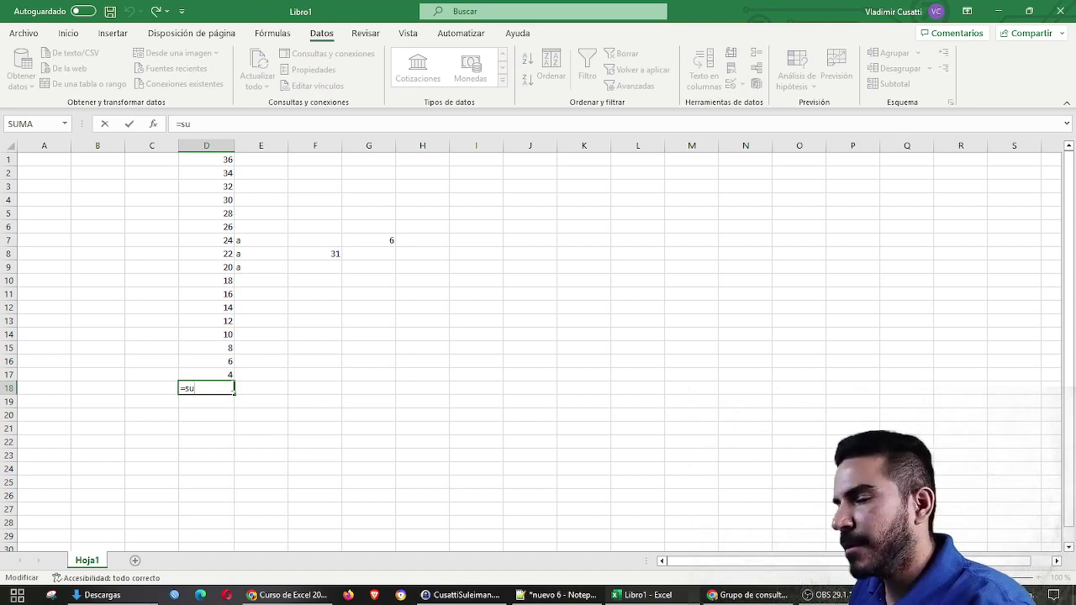
text(m)
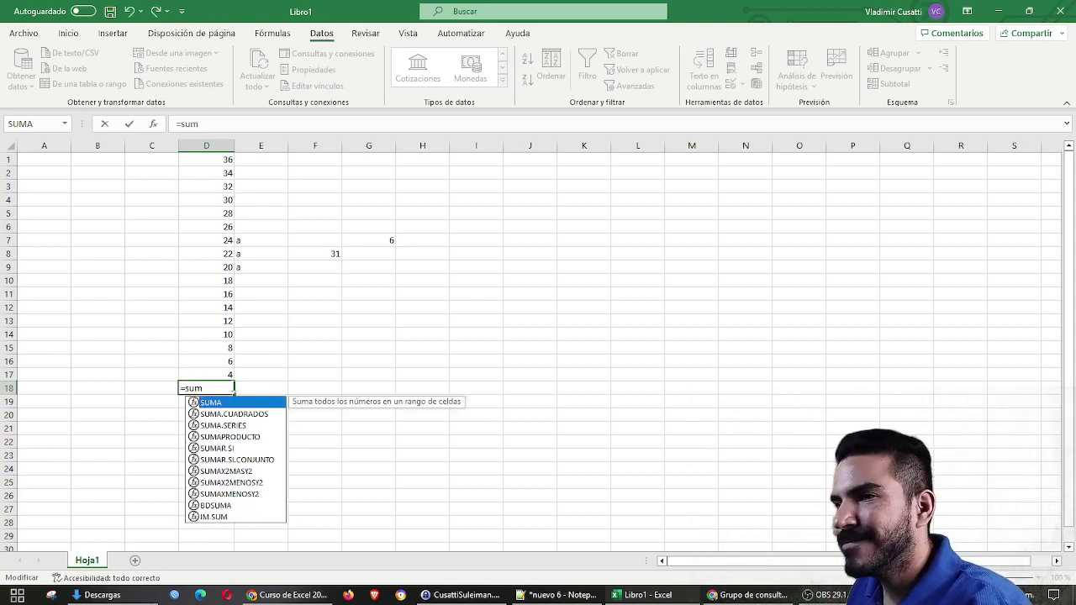
key(Tab)
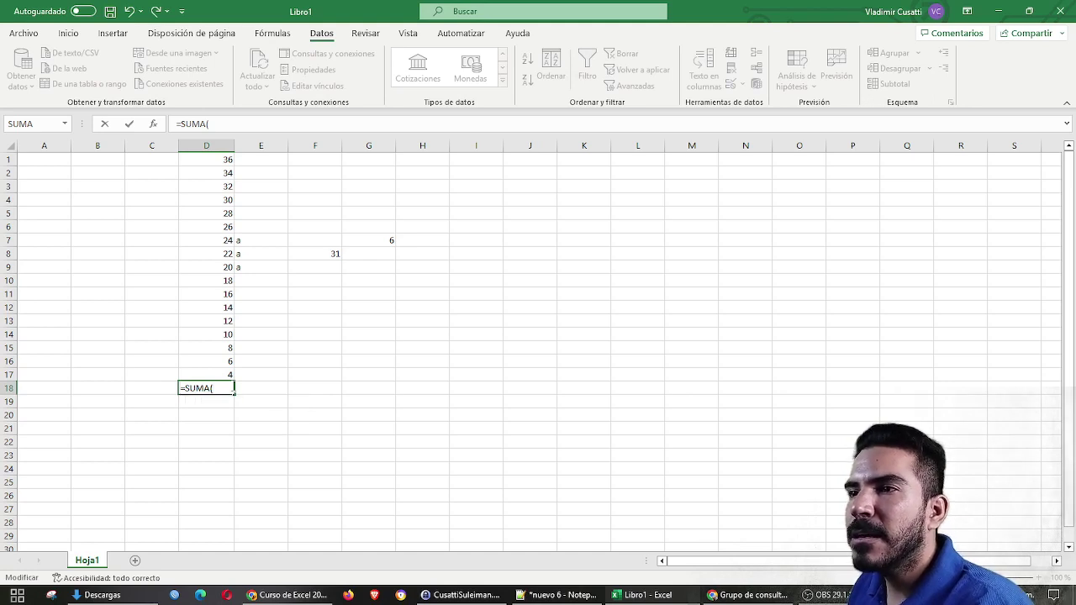
Set the SUMA range to D1:D17 and commit it, giving 340
click(194, 388)
click(233, 387)
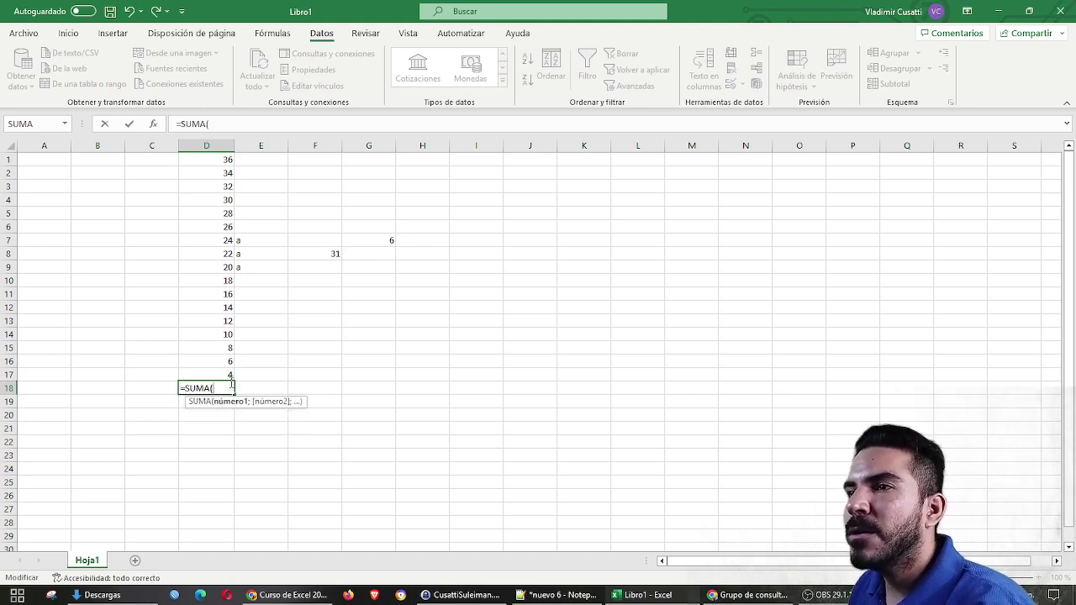
mouse_move(210, 159)
mouse_down()
mouse_move(229, 385)
mouse_move(228, 373)
mouse_up()
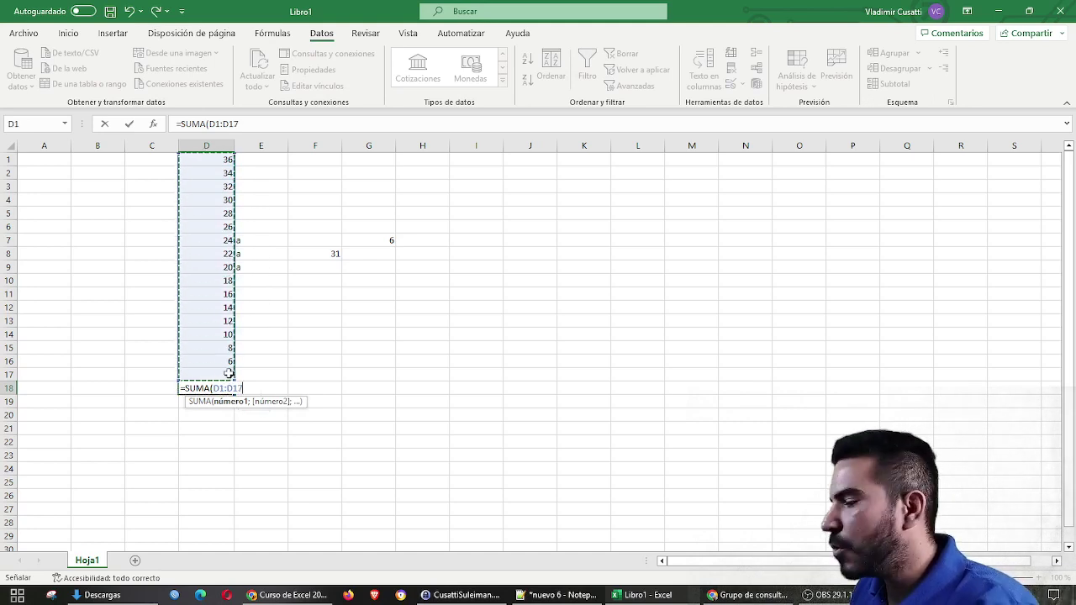
key(Return)
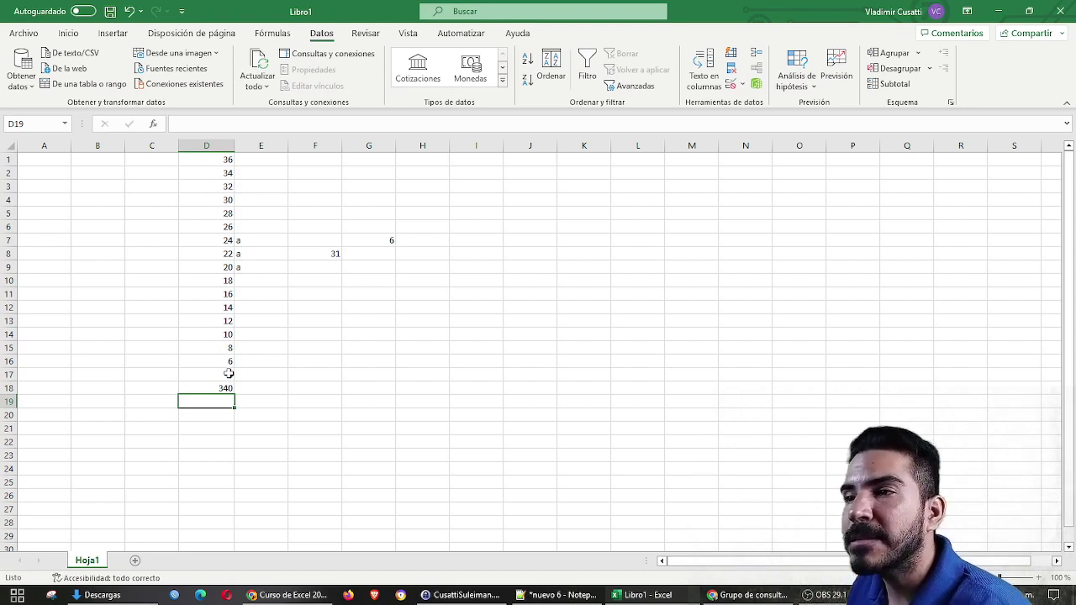
key(Up)
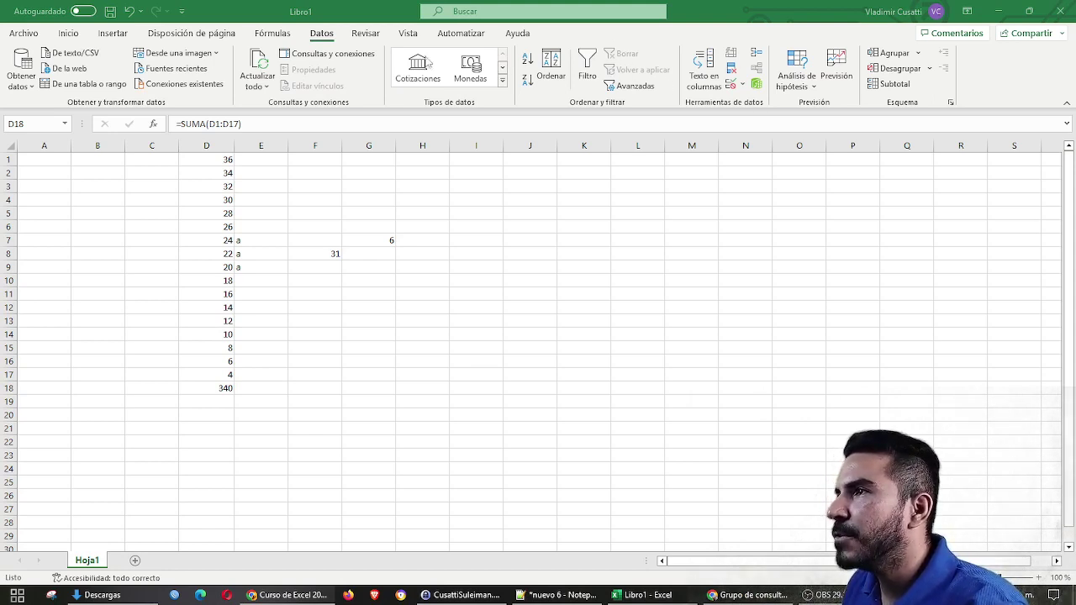
Insert a recommended clustered column chart and place it right of column H, beside the data
click(110, 39)
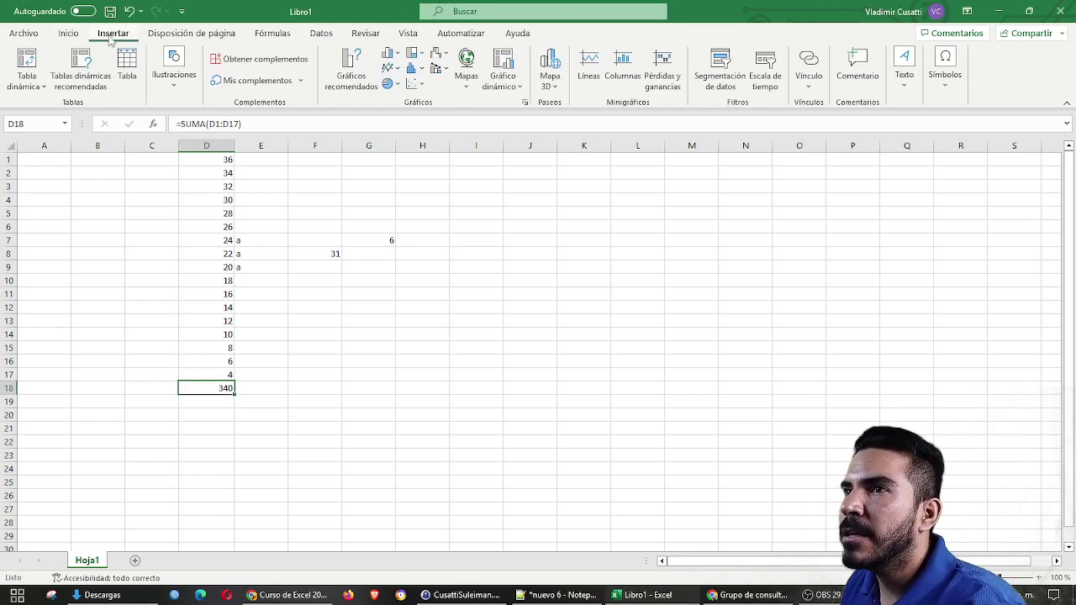
click(353, 84)
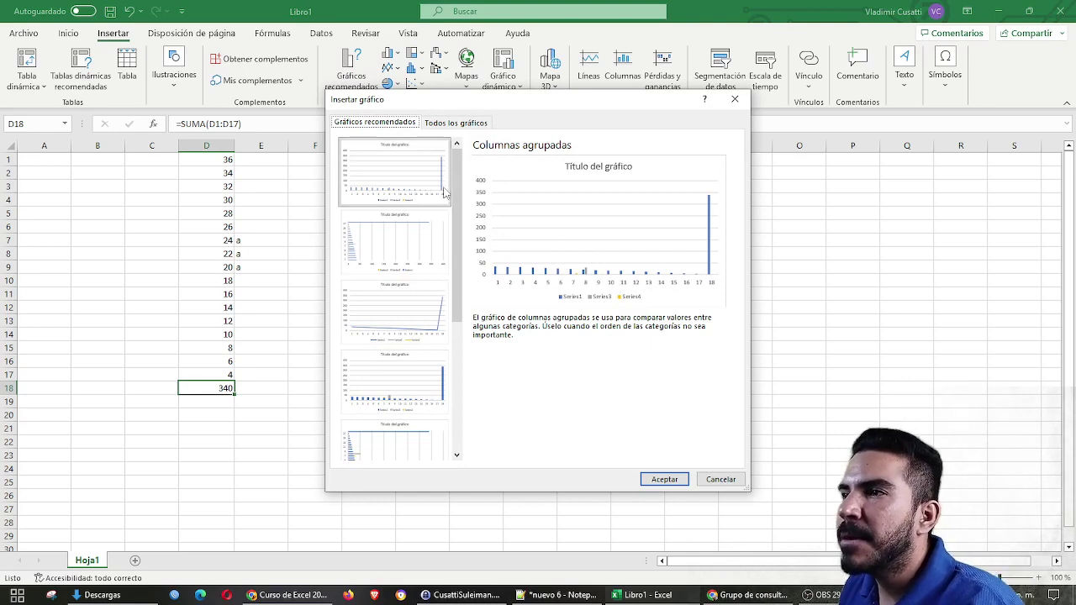
click(663, 479)
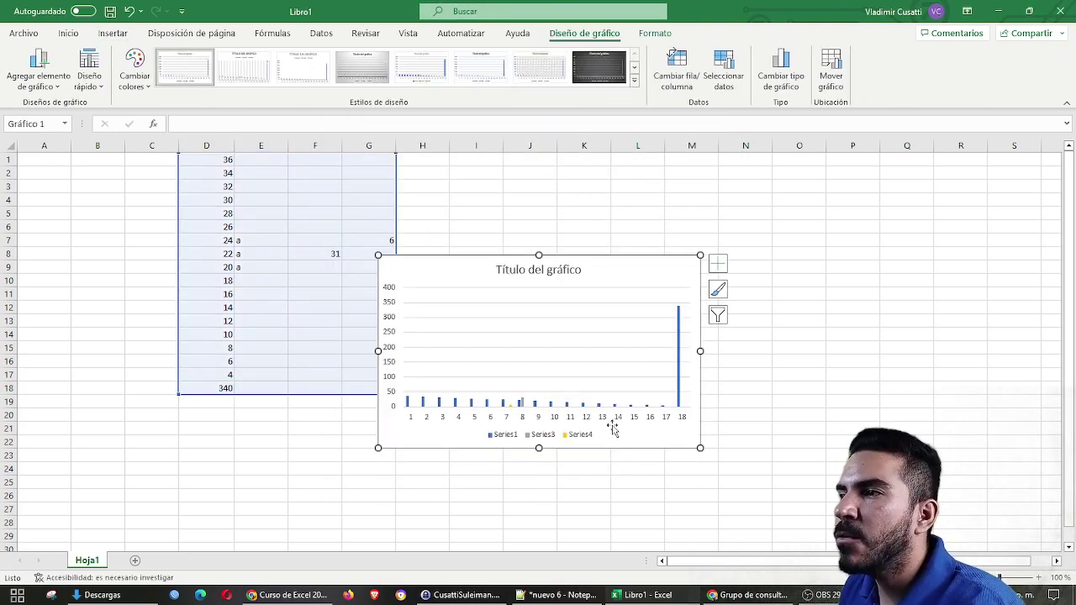
click(586, 349)
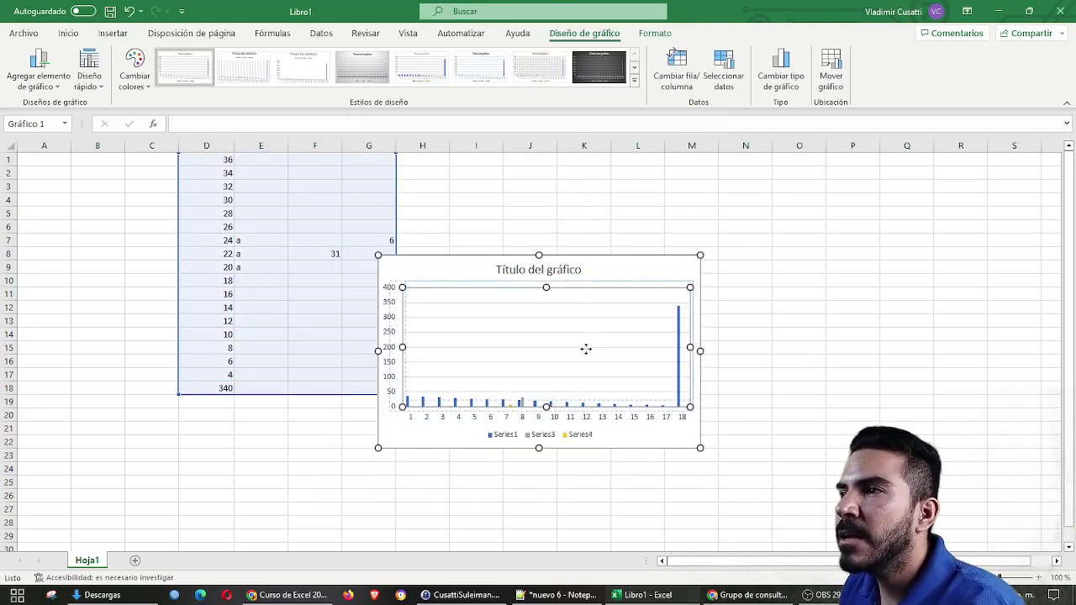
drag(586, 349, 666, 239)
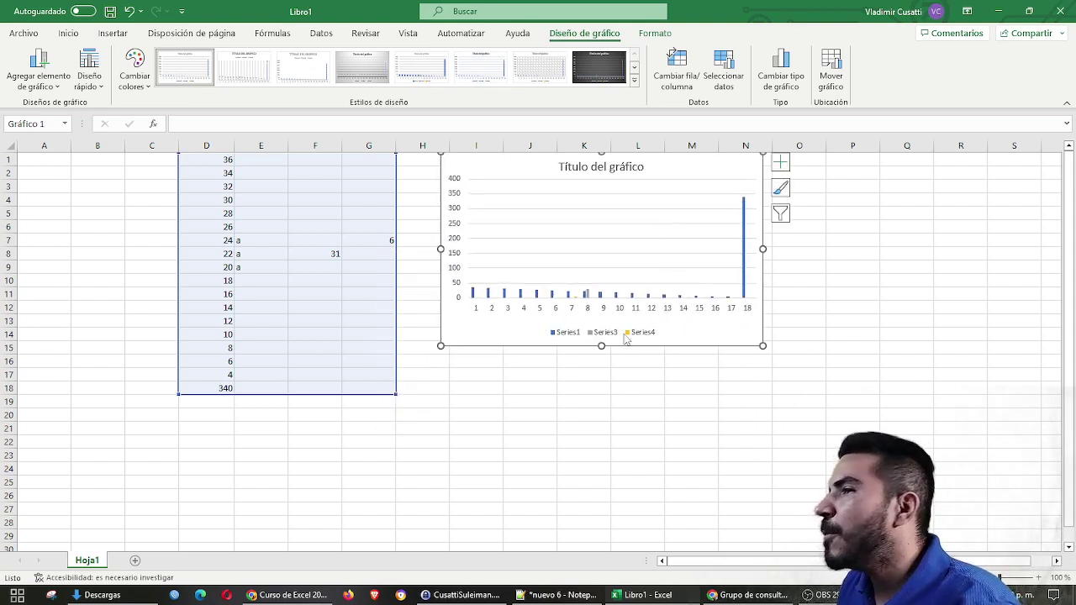
Apply a green-yellow-red colour scale to D1:D18, then close the conditional formatting menu
click(332, 307)
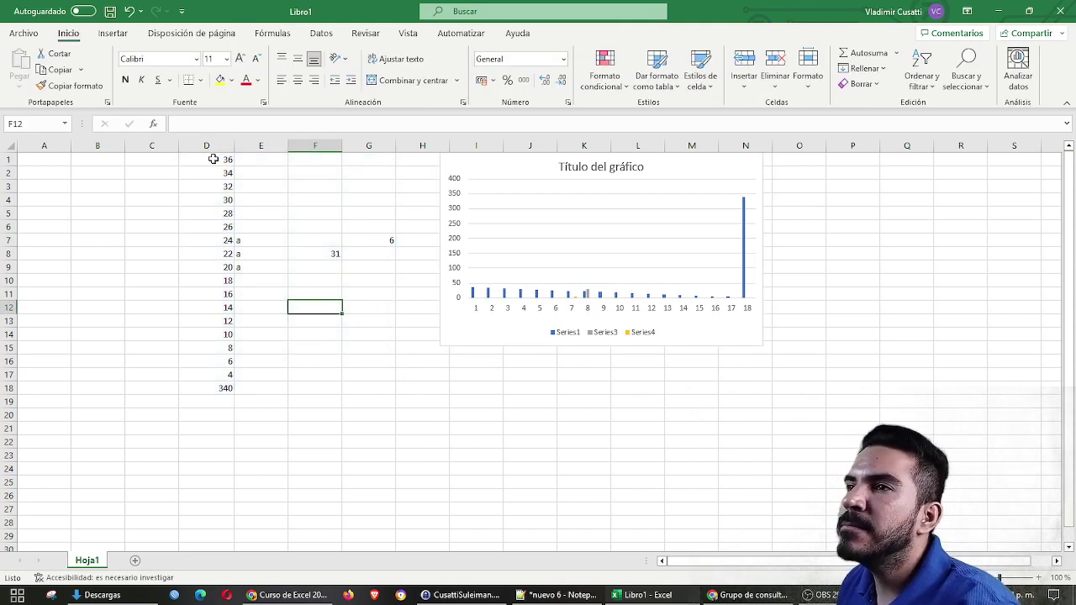
drag(214, 159, 221, 386)
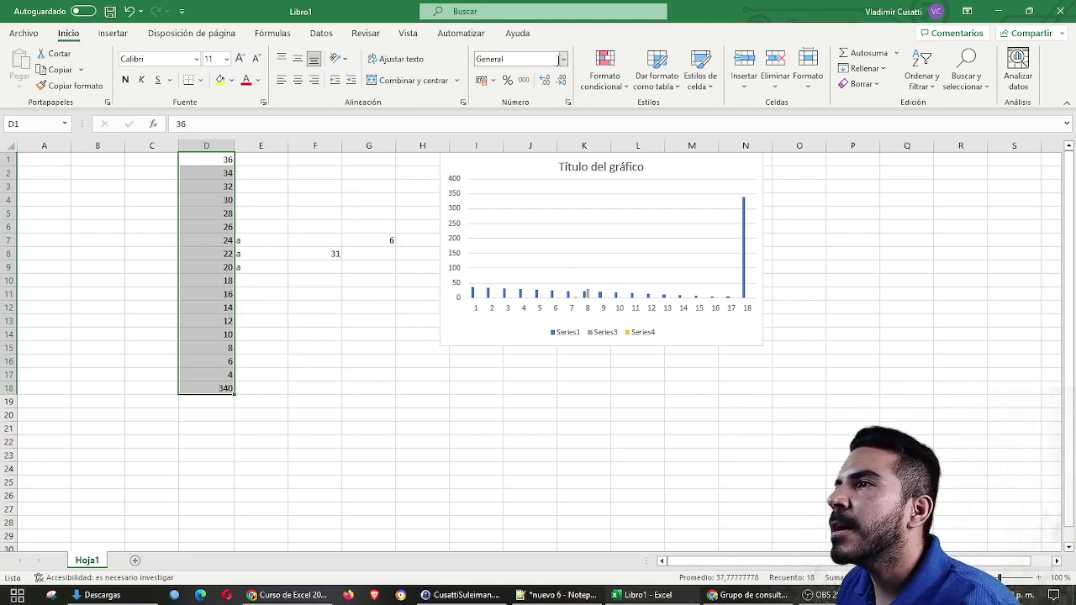
click(605, 69)
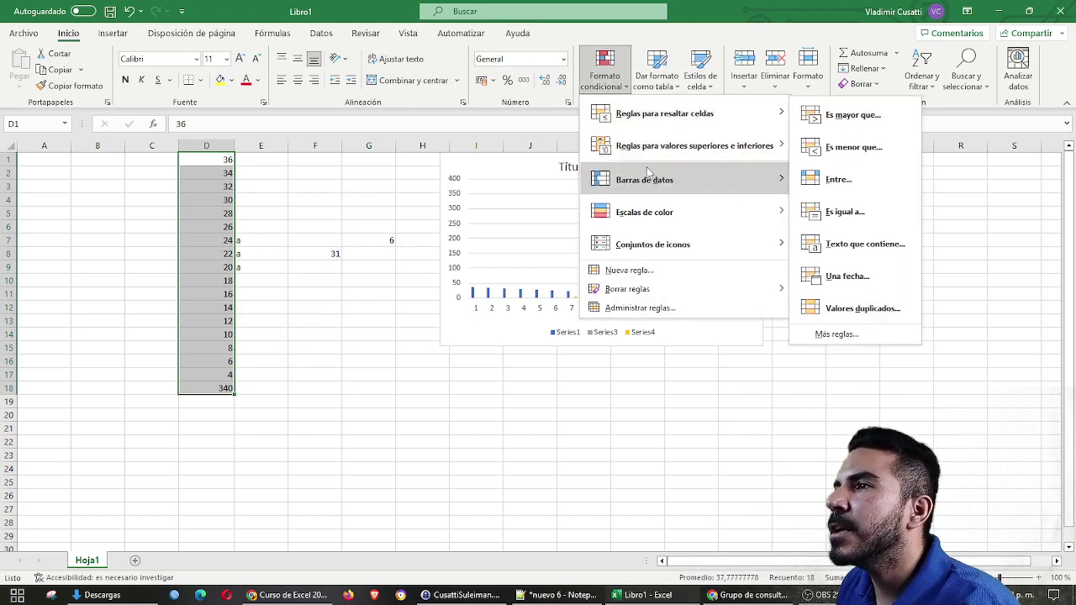
mouse_move(711, 126)
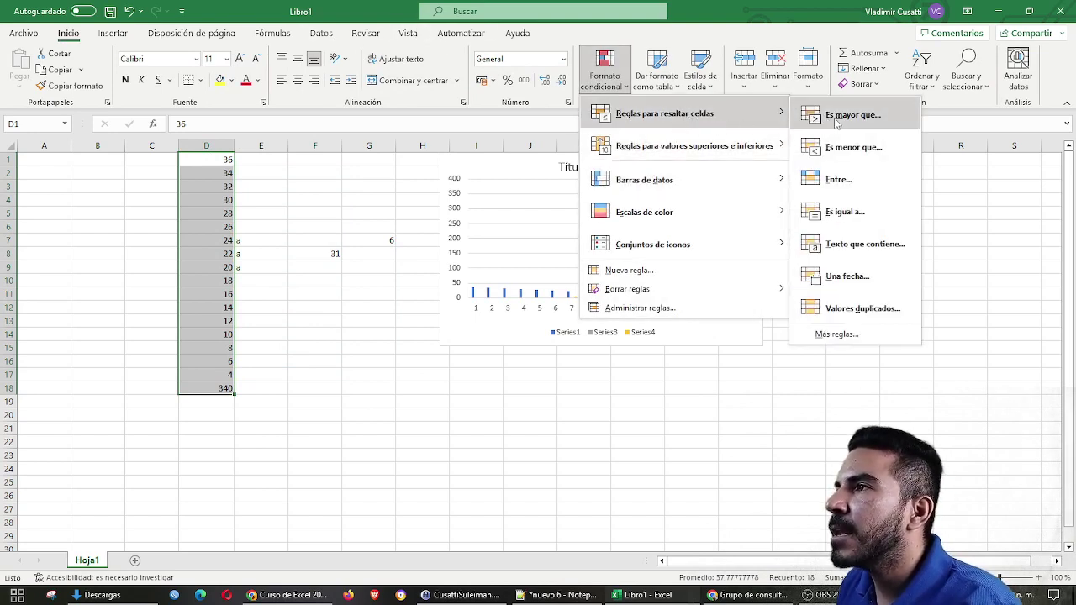
mouse_move(674, 213)
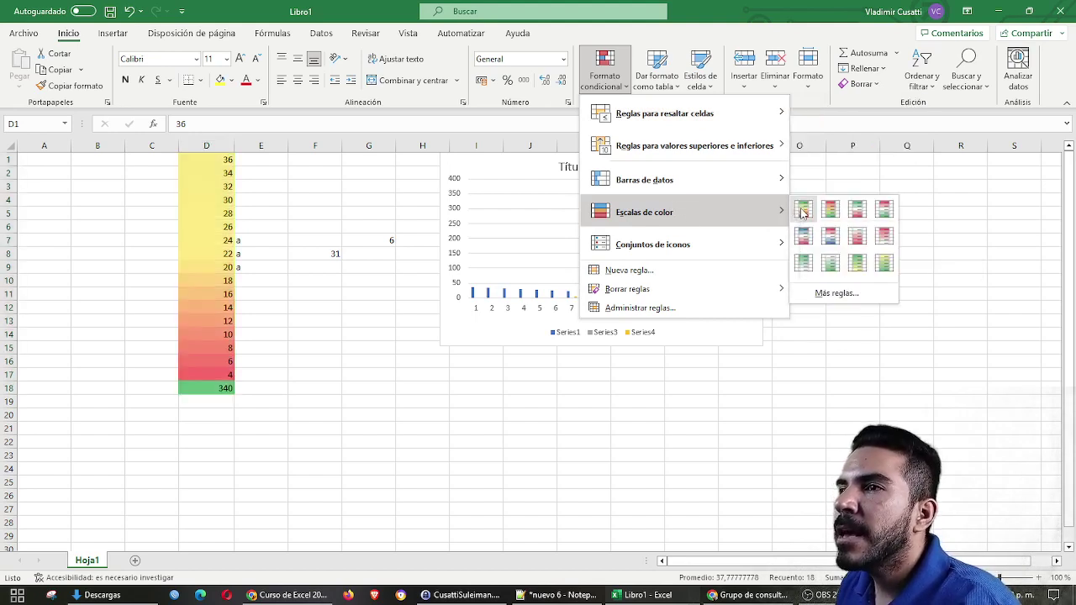
click(801, 209)
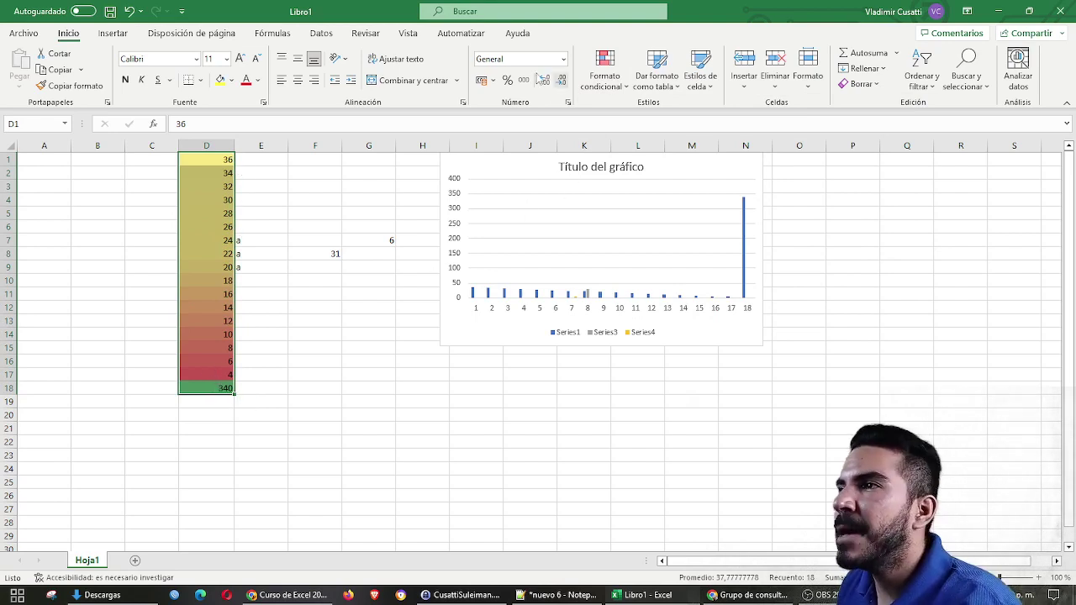
click(625, 88)
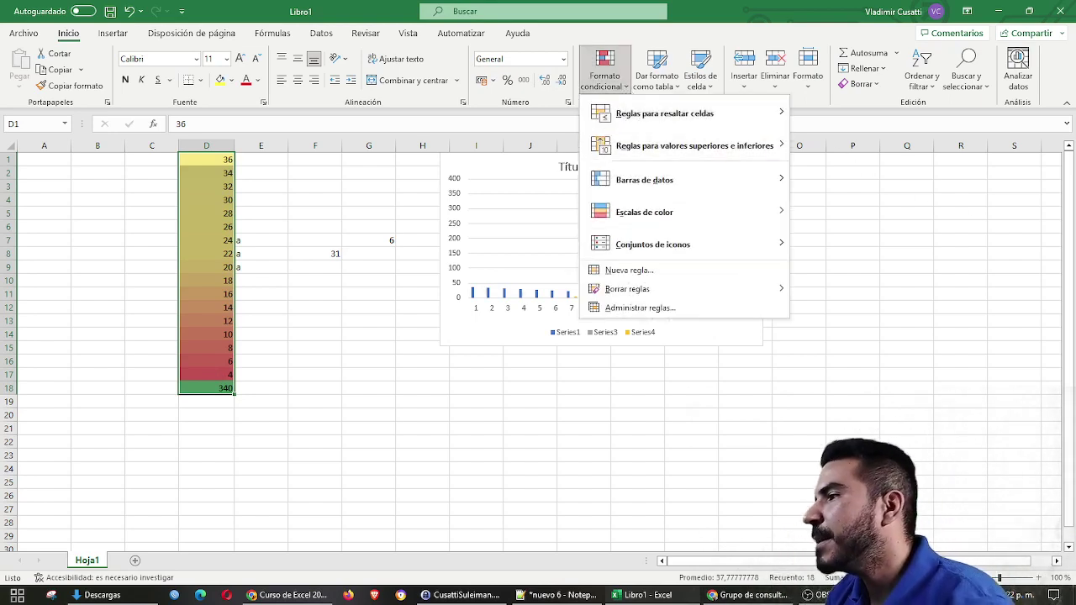
key(Escape)
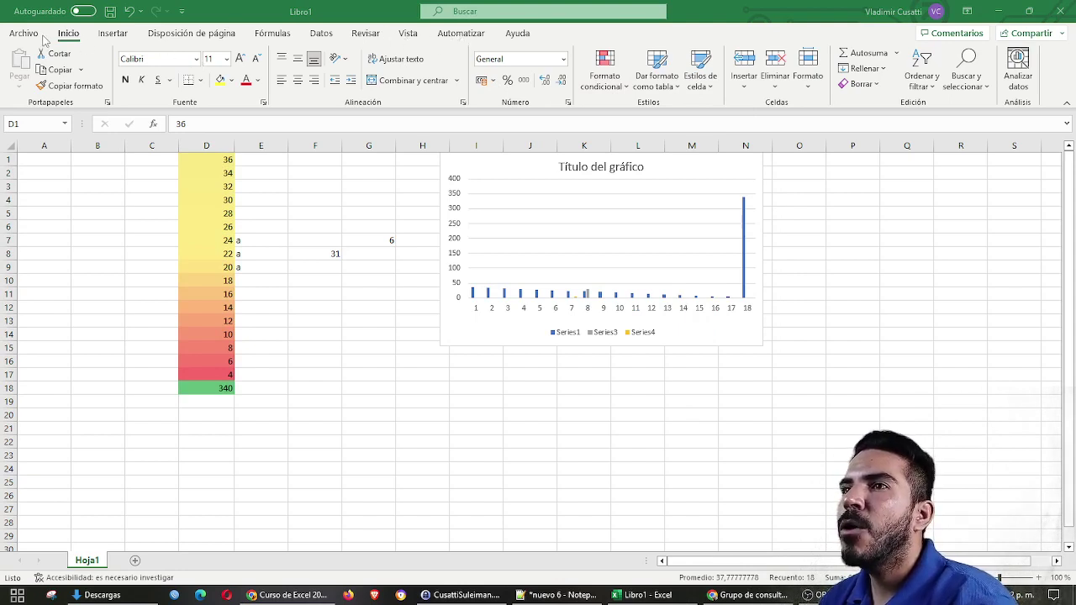
Protect Hoja1 with a password, entering it and then the confirmation
click(365, 33)
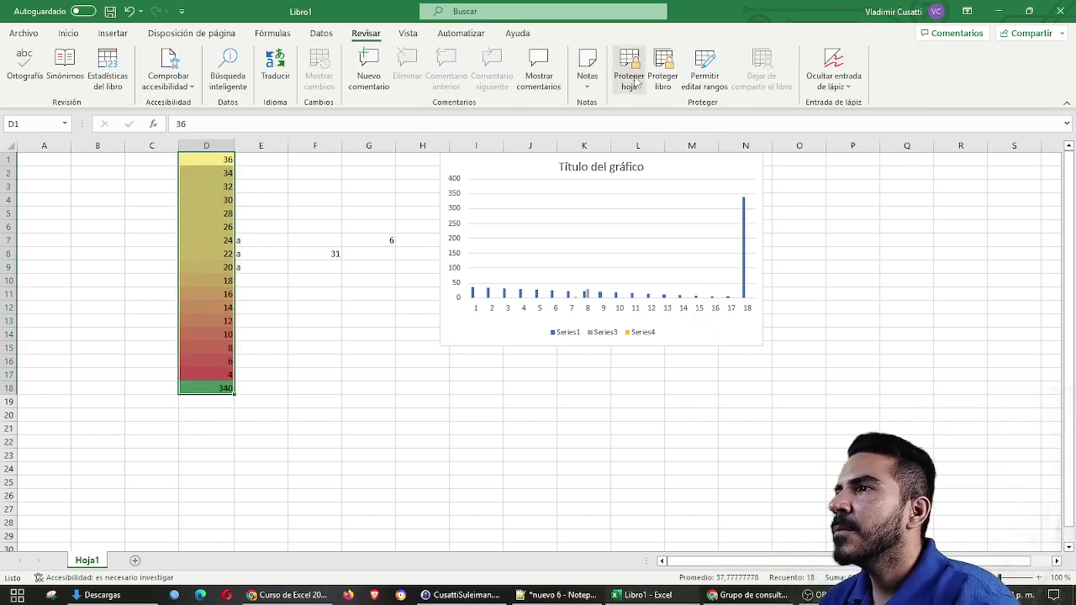
click(636, 82)
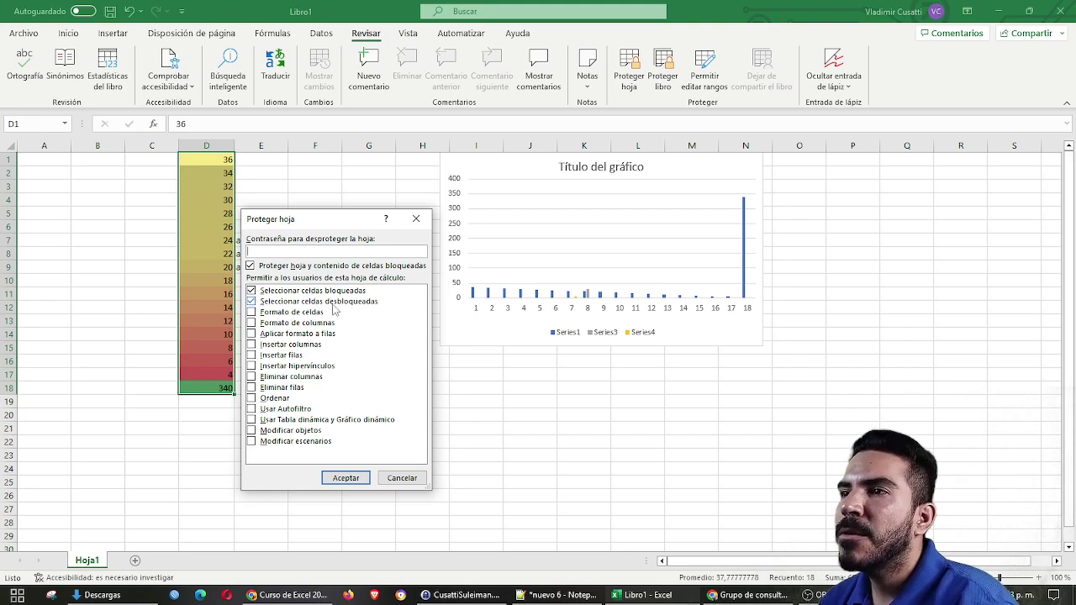
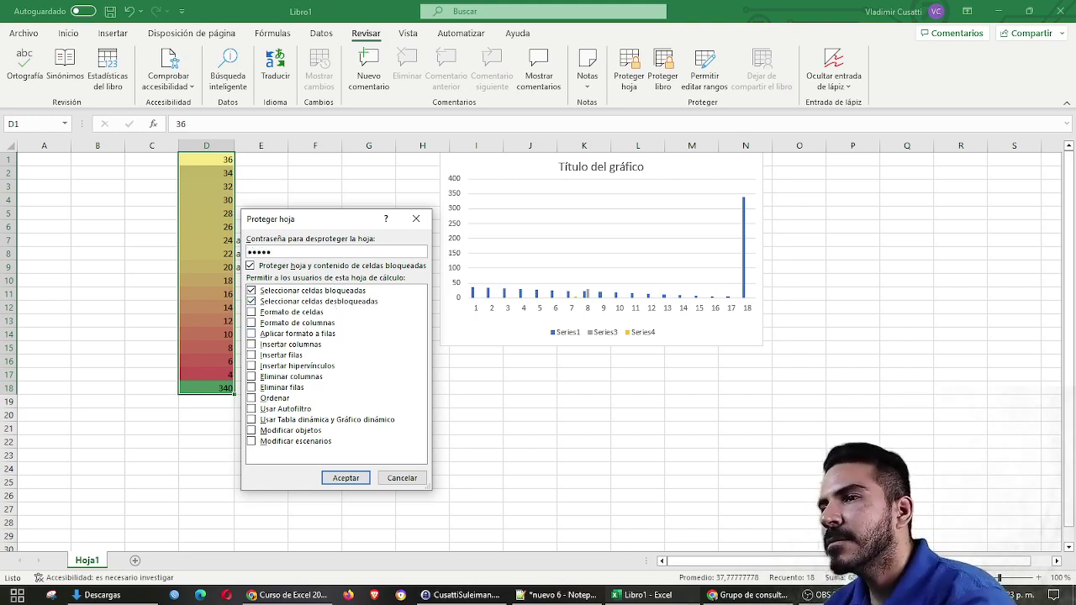
click(345, 477)
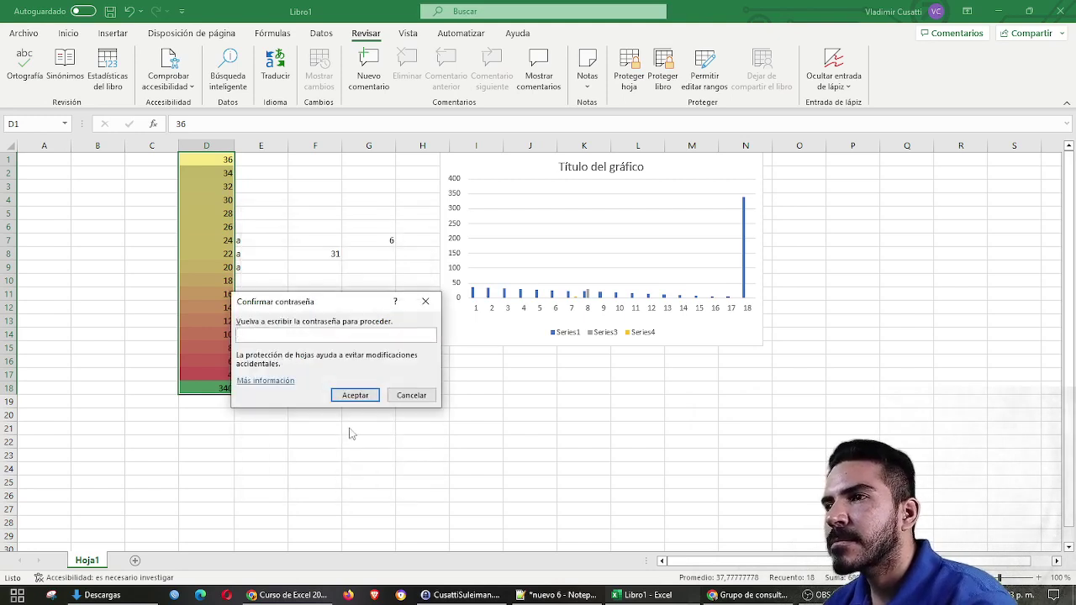
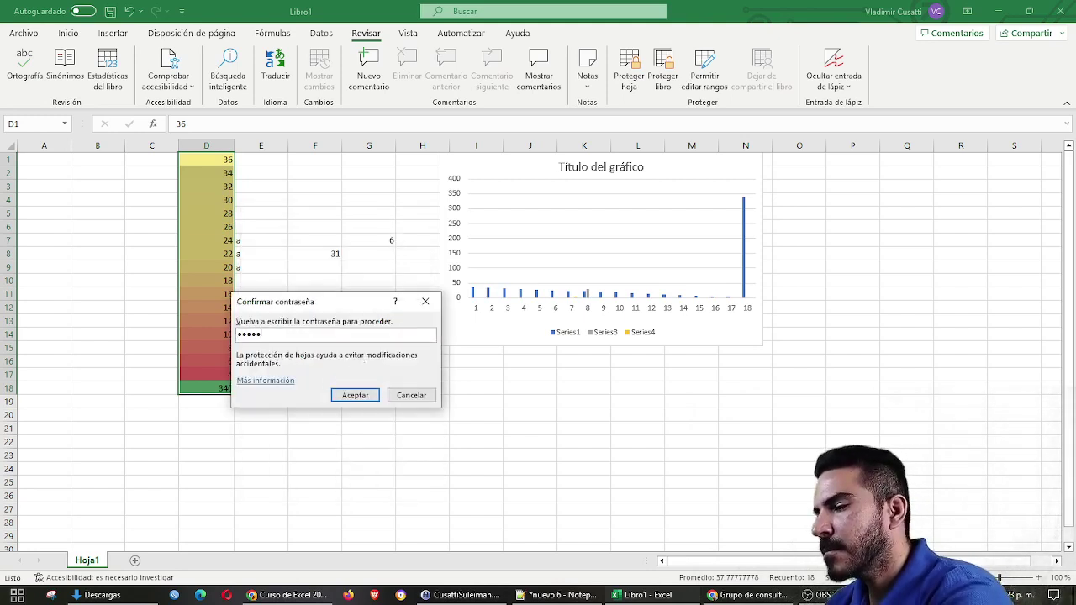
click(354, 394)
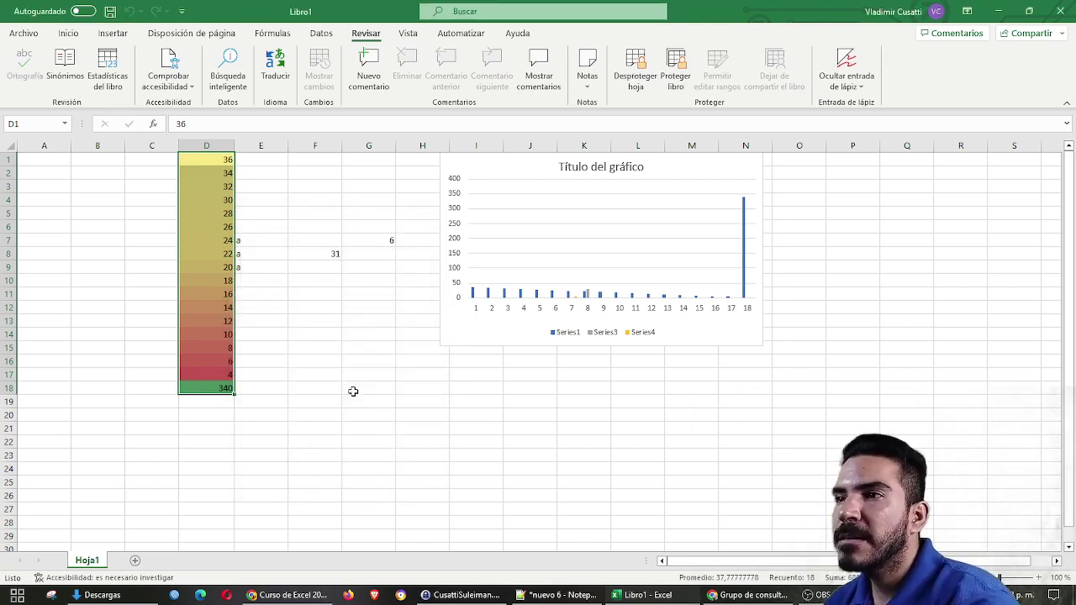
Try deleting D11 and dismiss the protected-sheet warning that blocks it
click(327, 325)
click(229, 296)
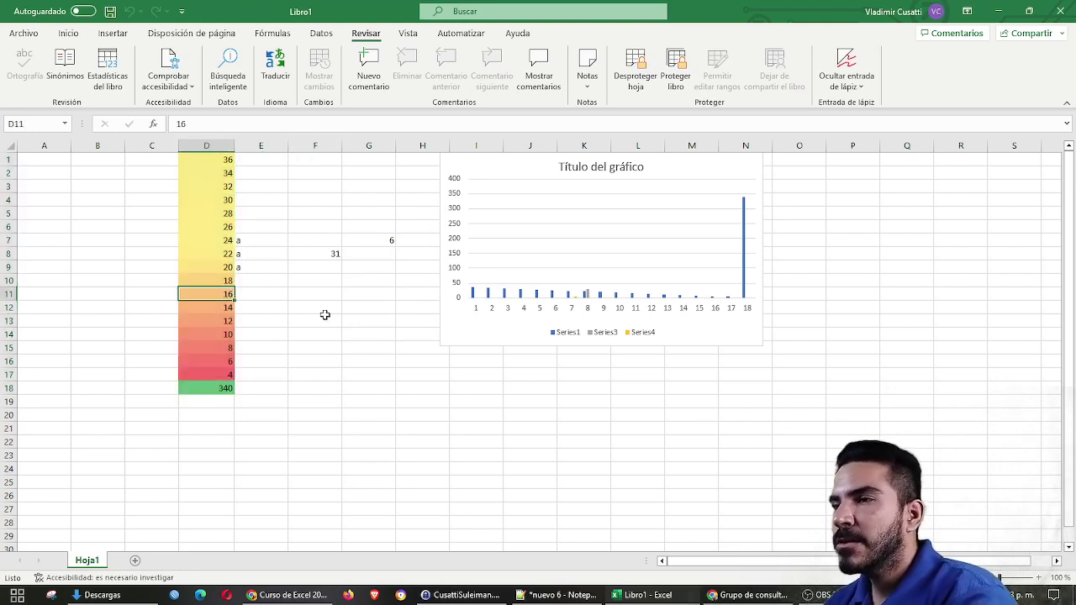
key(Delete)
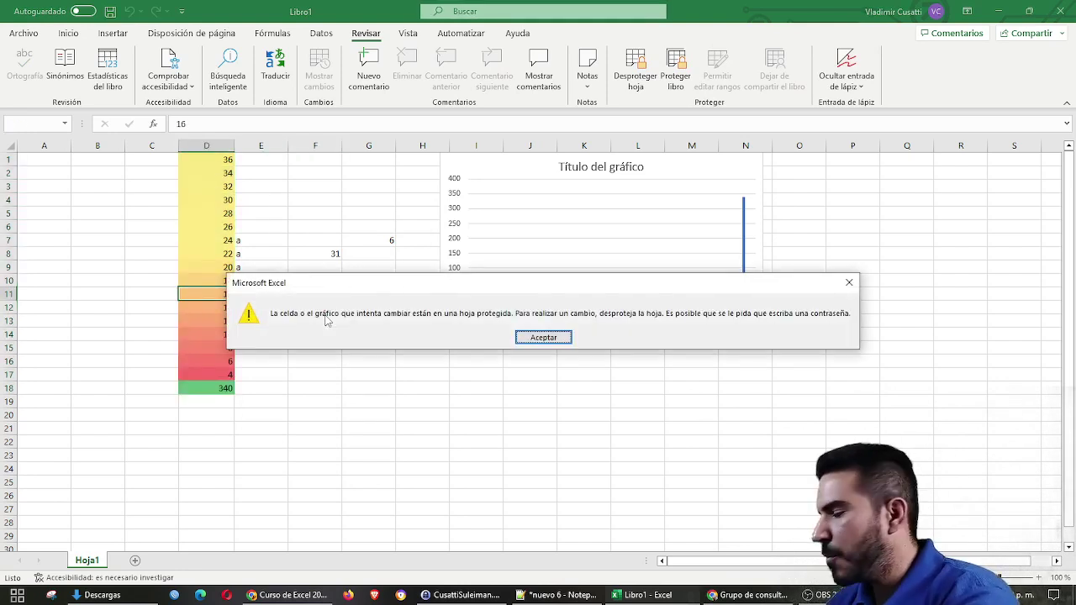
key(Return)
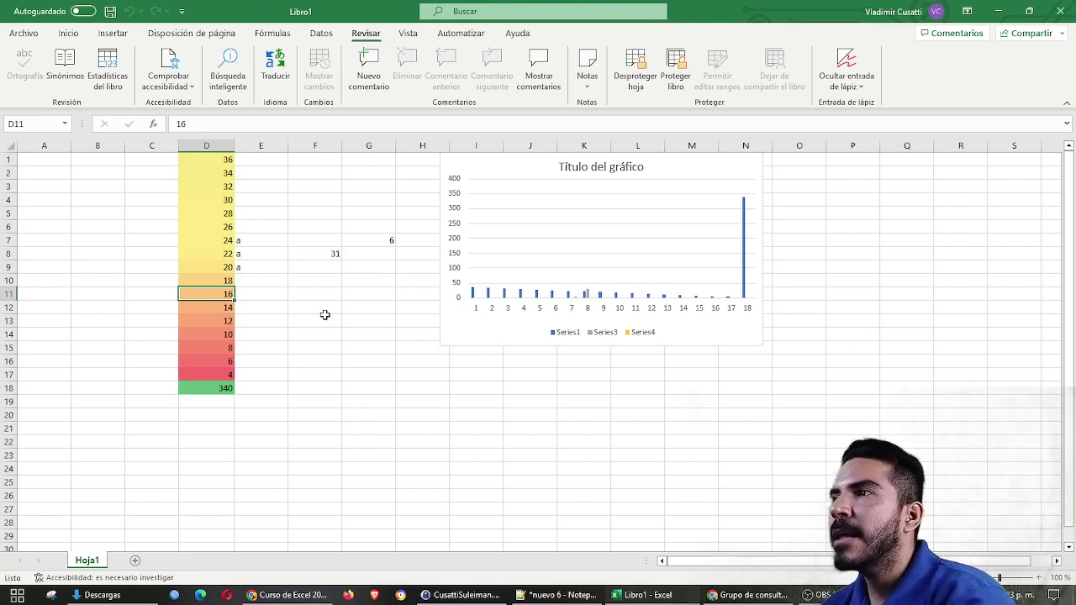
Unprotect the sheet by entering its password
click(637, 84)
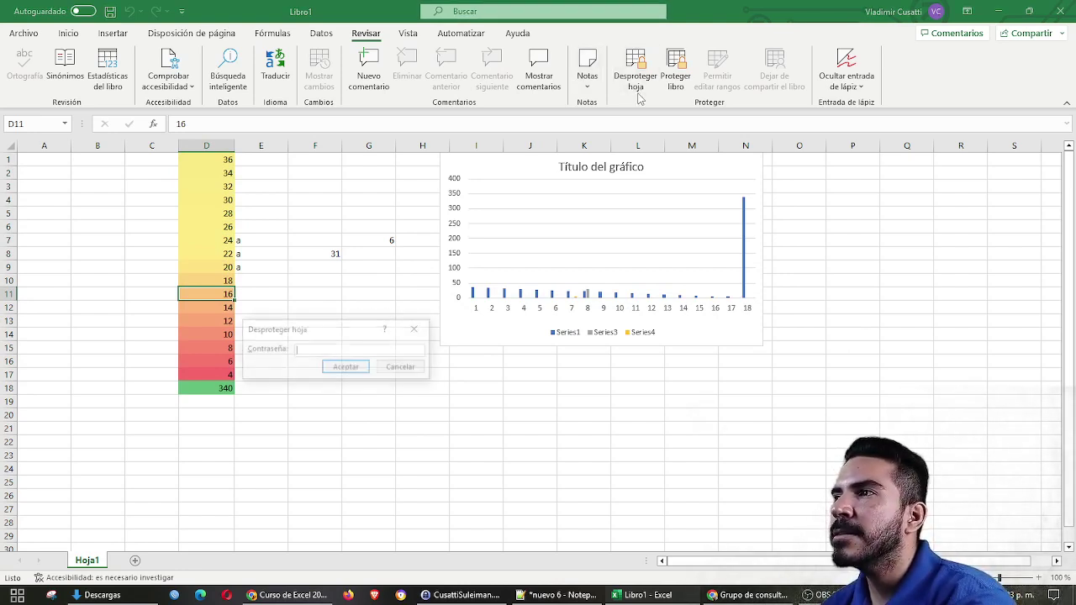
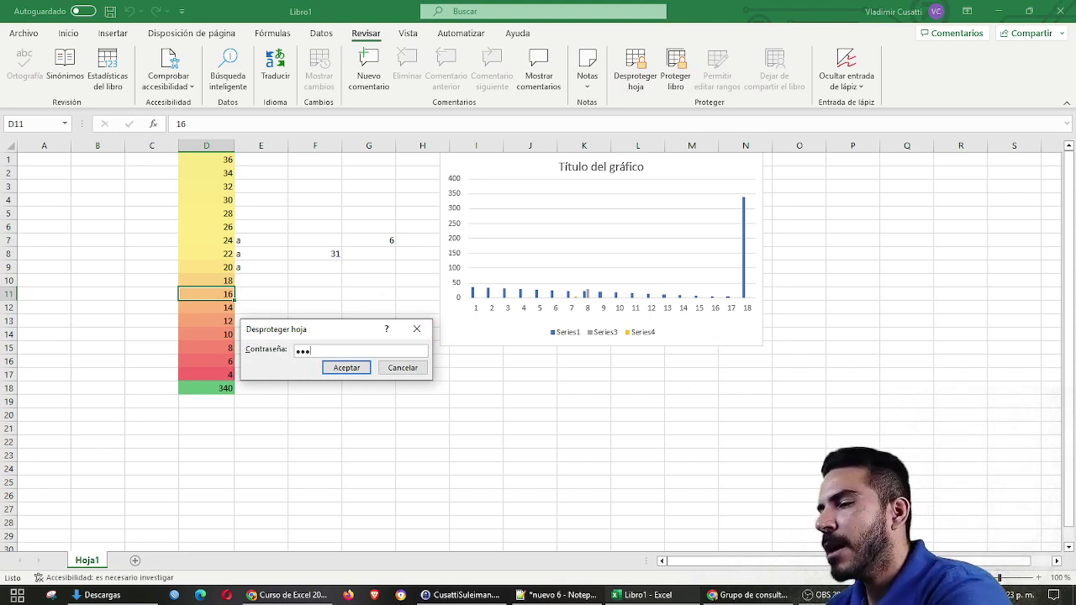
click(346, 367)
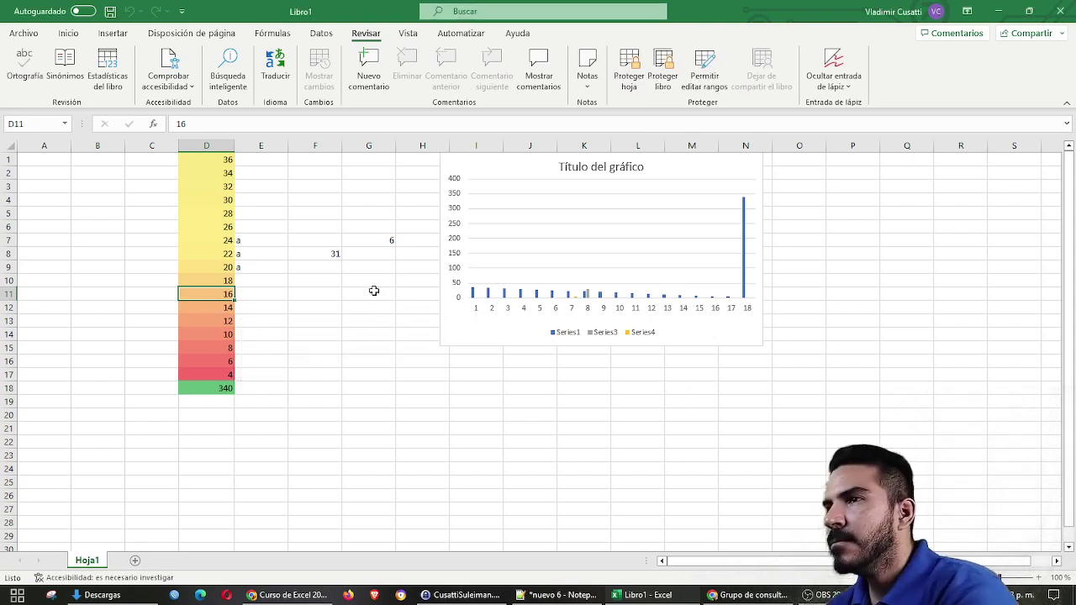
Enter 7 in D6, then open sheet protection and cancel it
click(224, 228)
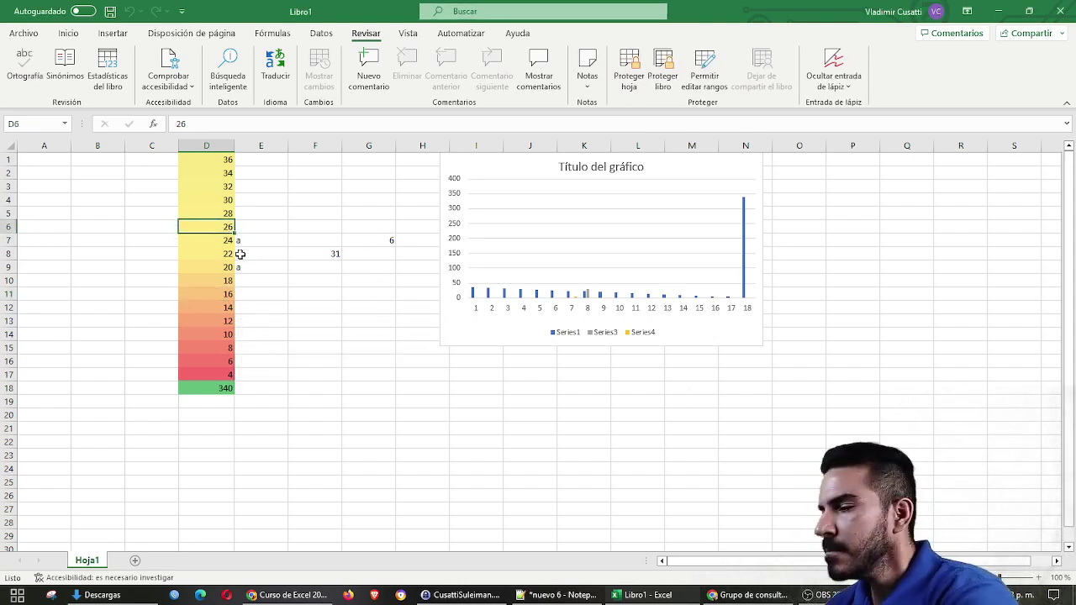
text(7)
click(265, 228)
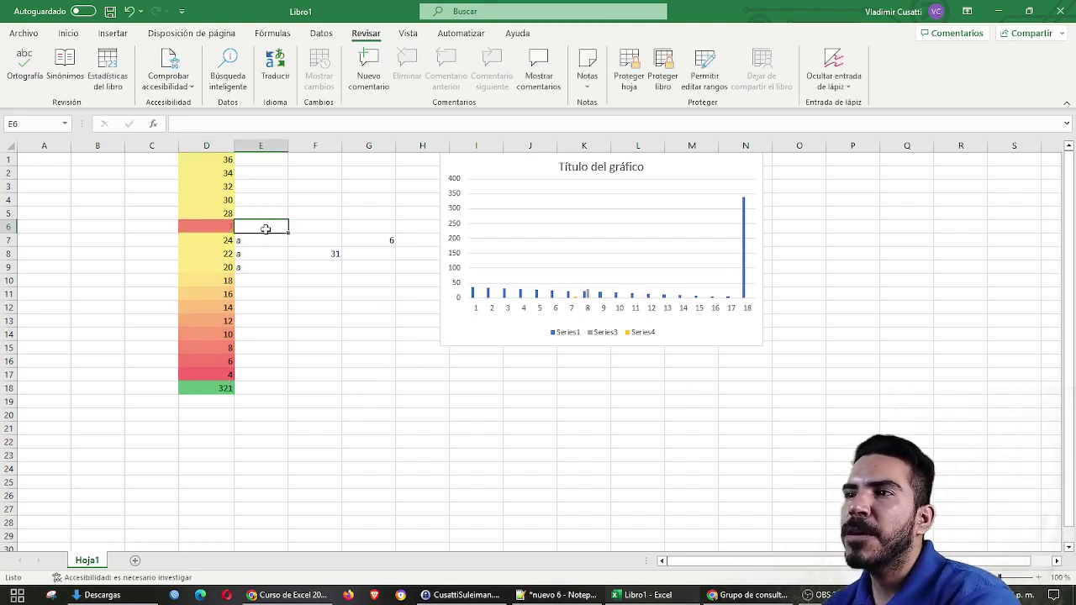
click(632, 84)
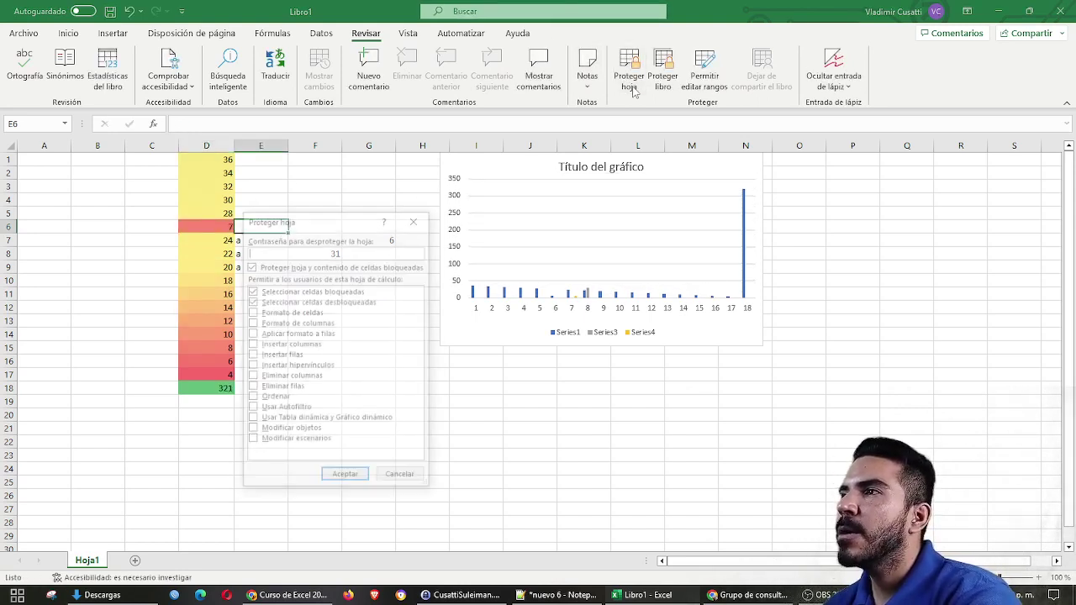
click(402, 478)
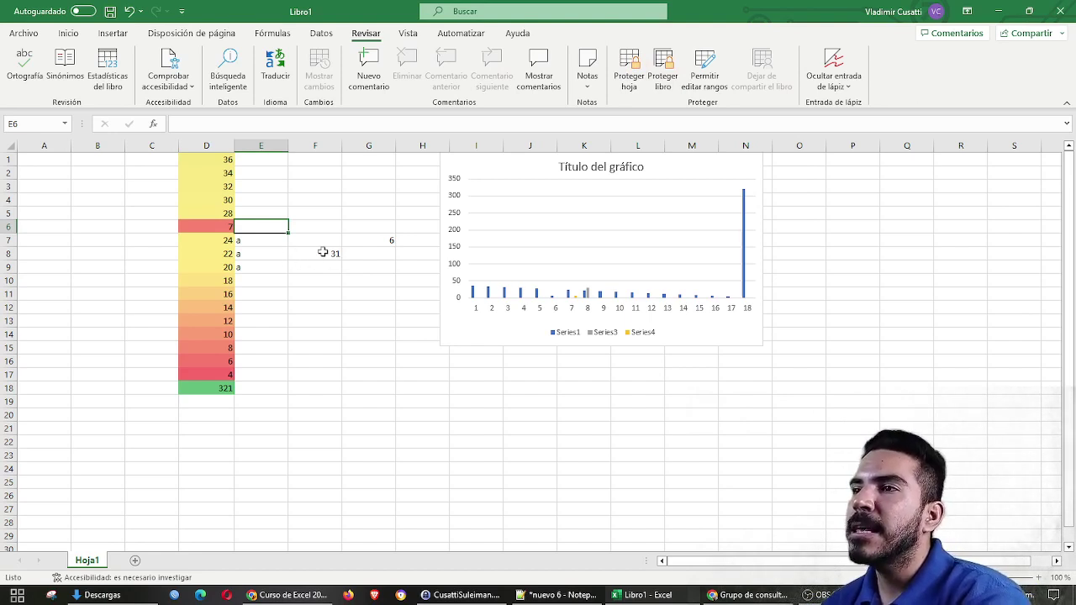
Merge and centre D7:E7 showing 24, accept discarding E7's value, then select F8
drag(225, 240, 252, 238)
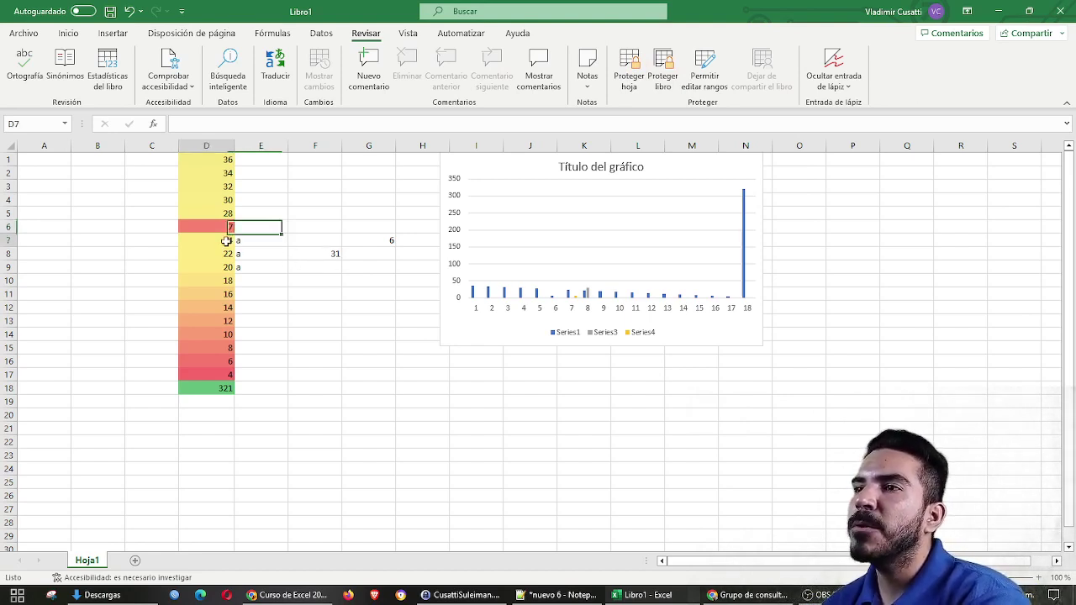
click(68, 33)
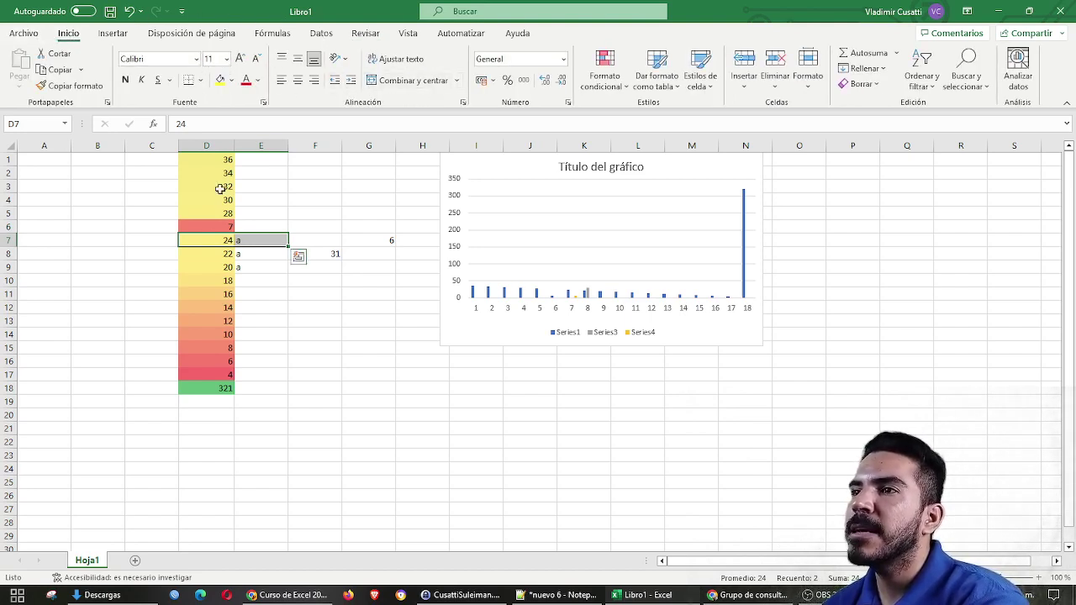
click(391, 81)
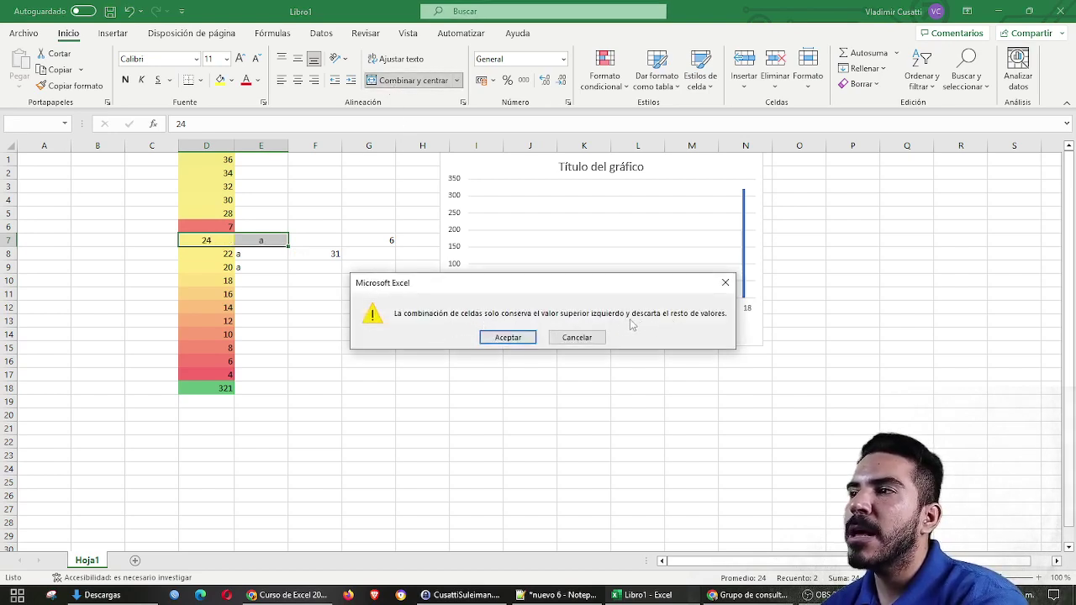
click(503, 337)
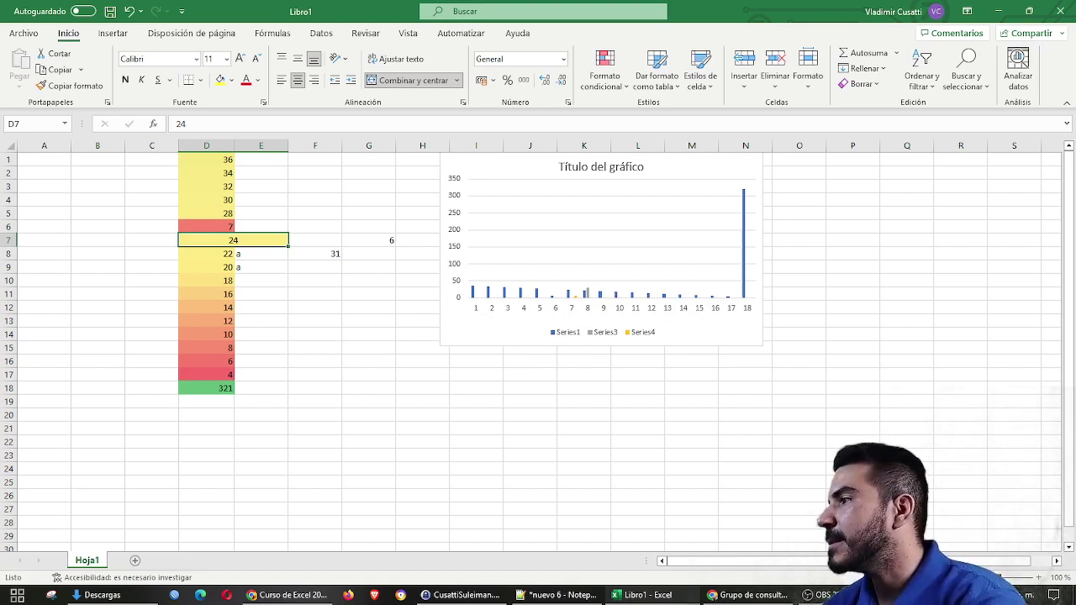
click(324, 255)
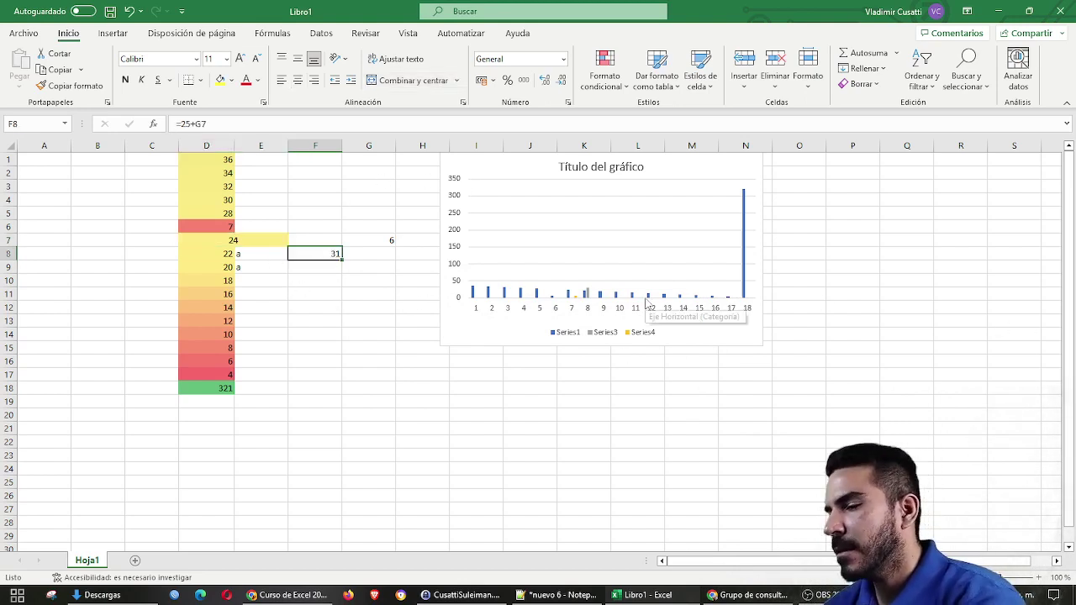
Paste F8's =25+G7 formula into F9 and F10, cancelling a stray edit in F9
key(ctrl+c)
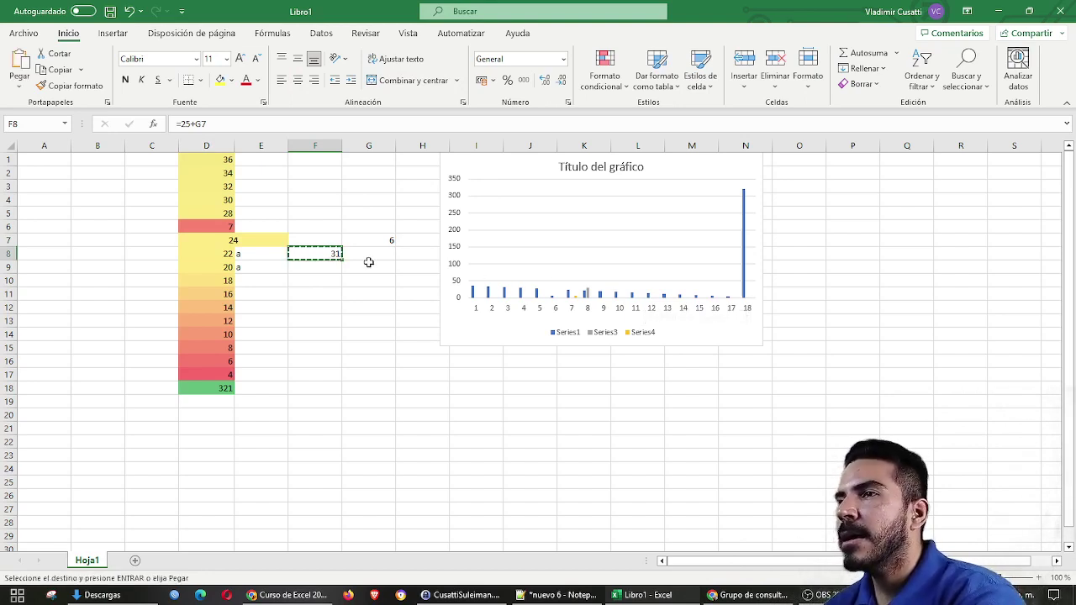
click(331, 268)
key(ctrl+v)
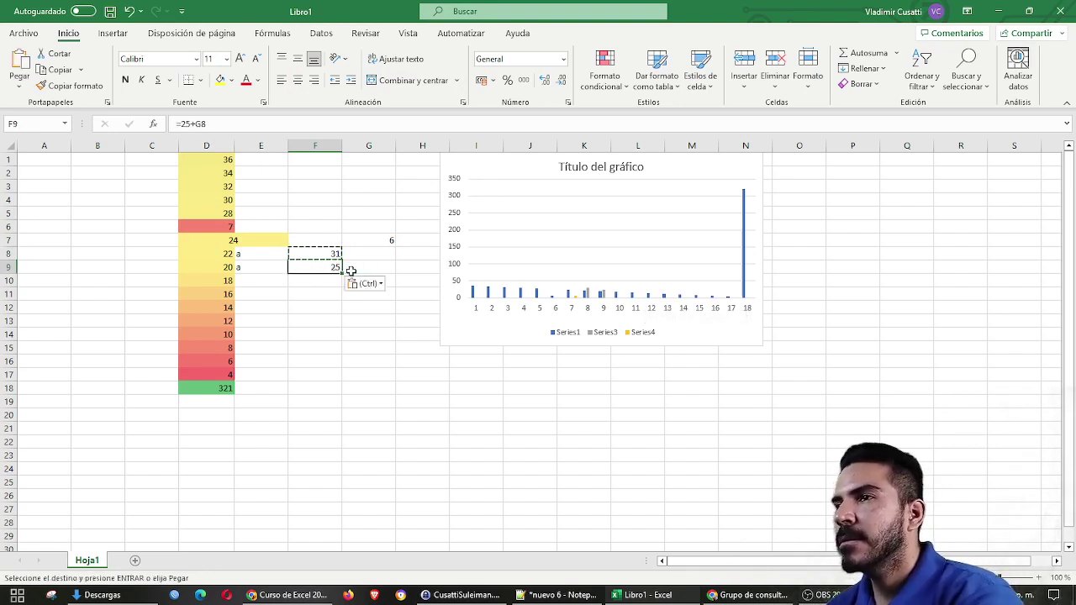
drag(259, 122, 169, 124)
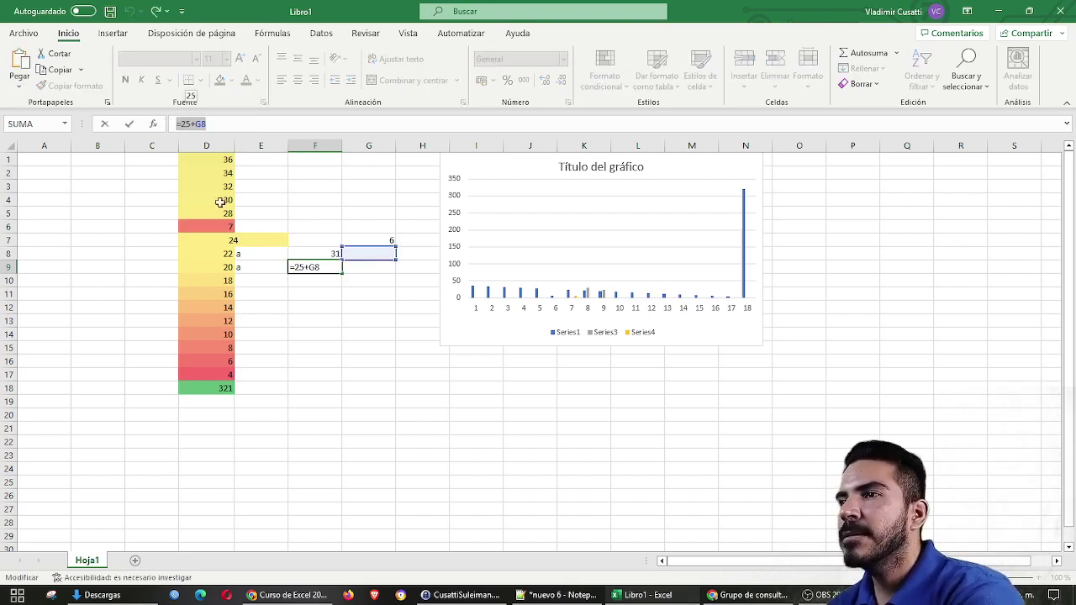
text(=)
click(322, 287)
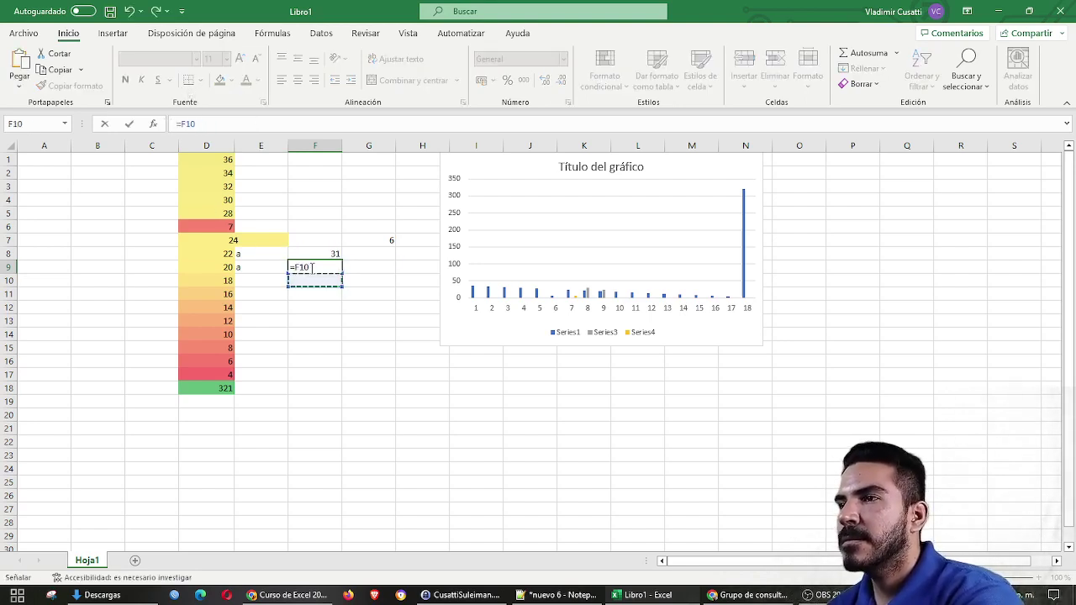
key(Escape)
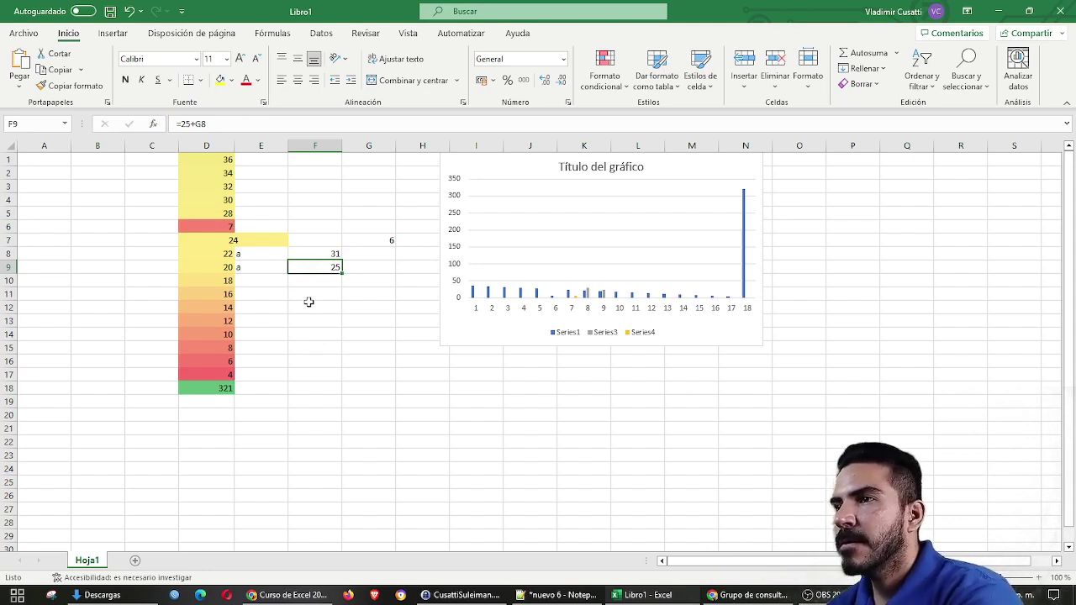
click(310, 282)
key(ctrl+v)
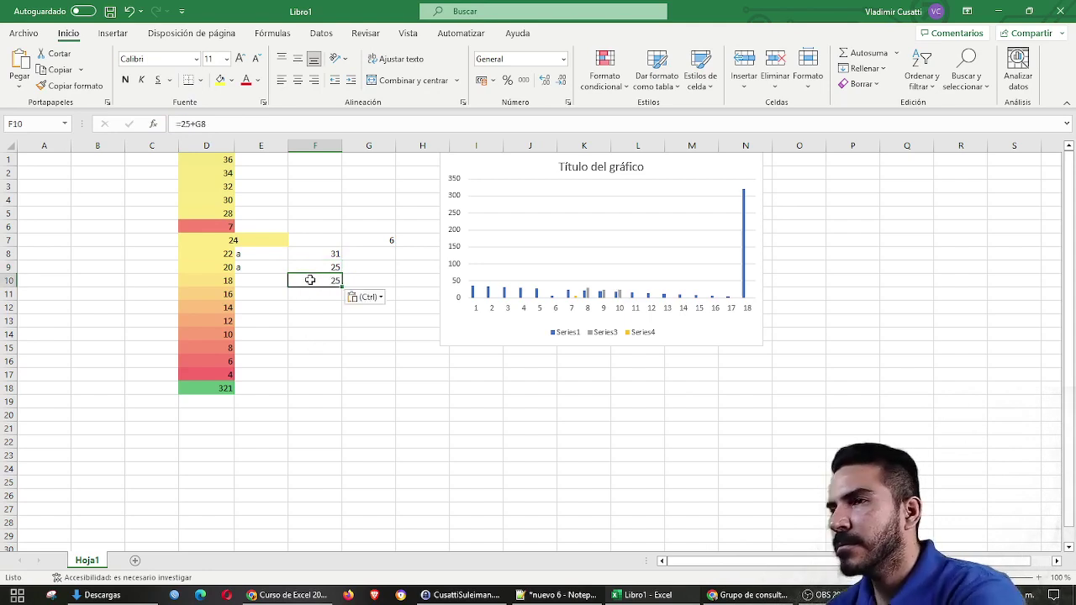